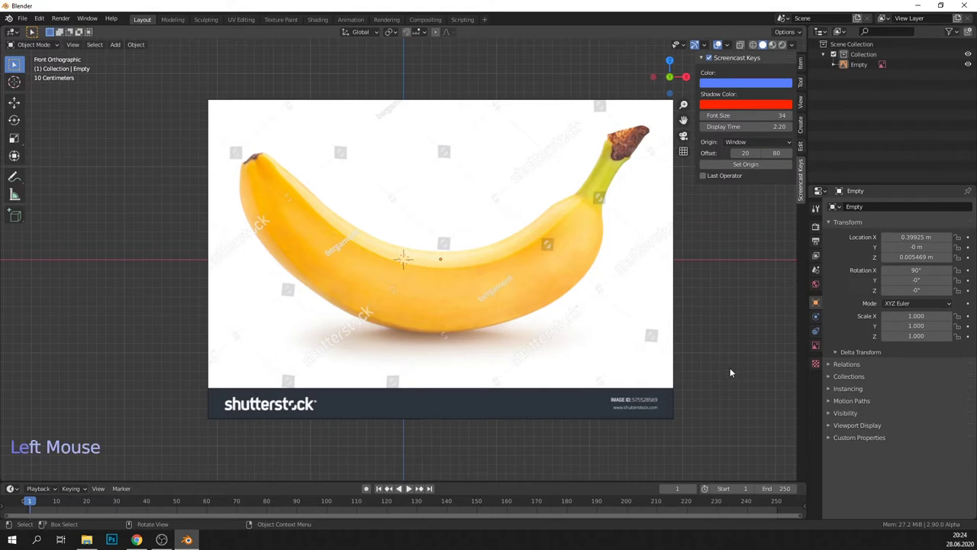
Add a mesh circle to the scene and set its fill type to Ngon
left_click(116, 44)
mouse_move(128, 58)
left_click(213, 77)
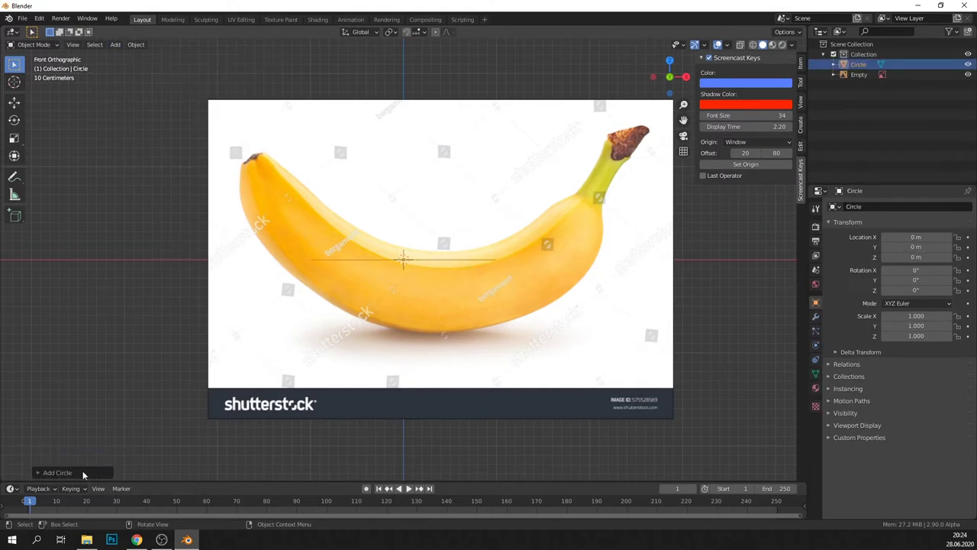
left_click(83, 470)
left_click(127, 383)
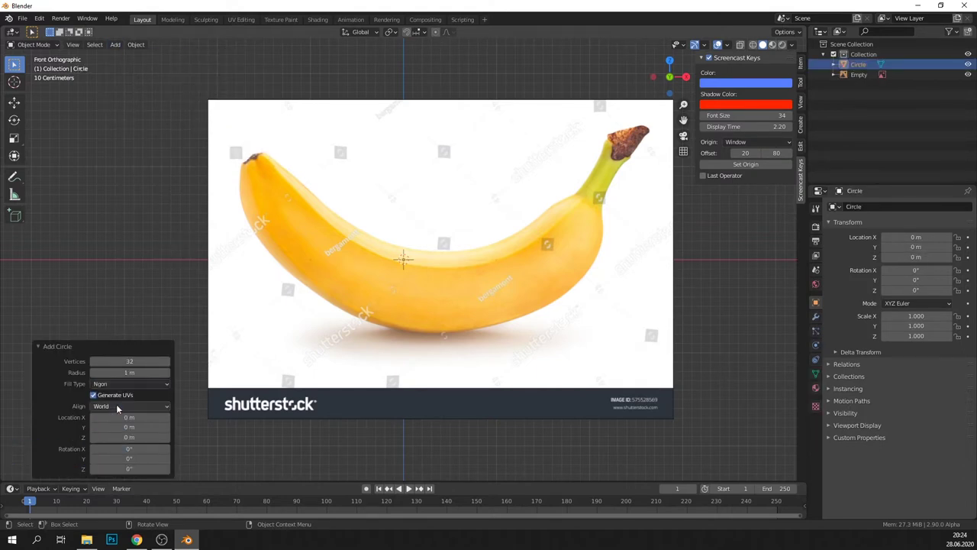
Align the new circle to the view, set its radius to 0.27 m and its vertex count to 16
left_click(117, 405)
left_click(118, 406)
left_click(114, 430)
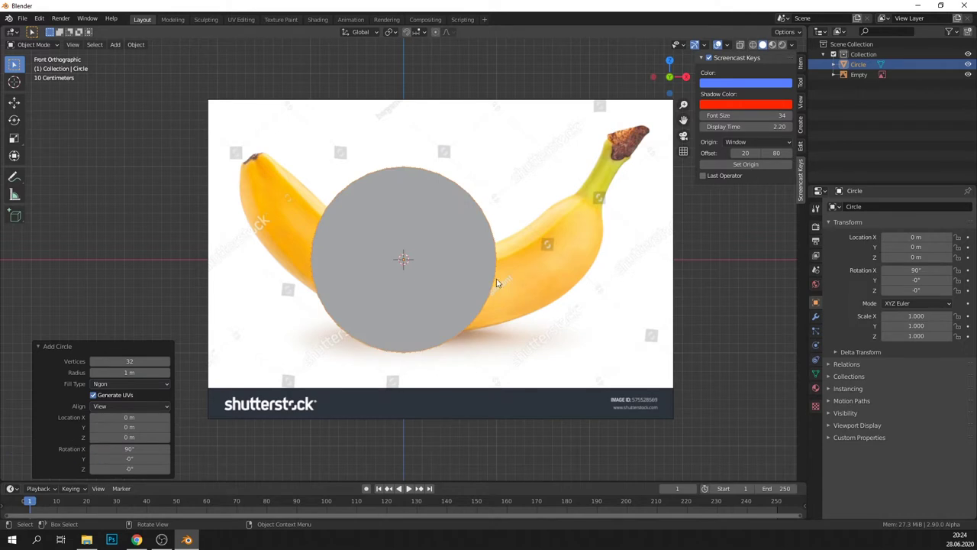
left_click_drag(129, 372, 84, 371)
left_click(136, 362)
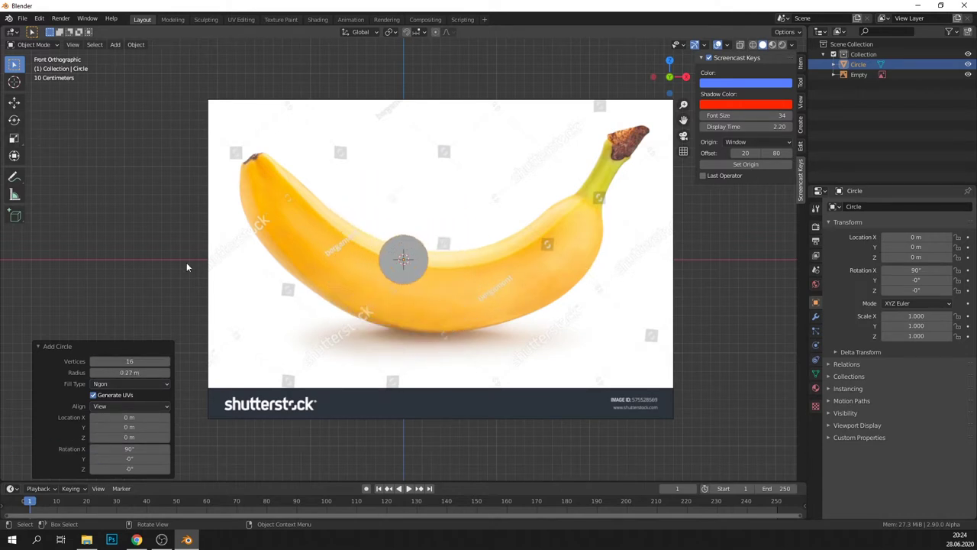
Rotate the circle 90° about the global Z axis so it stands edge-on to the front view
left_click(14, 120)
left_click_drag(428, 253, 430, 259)
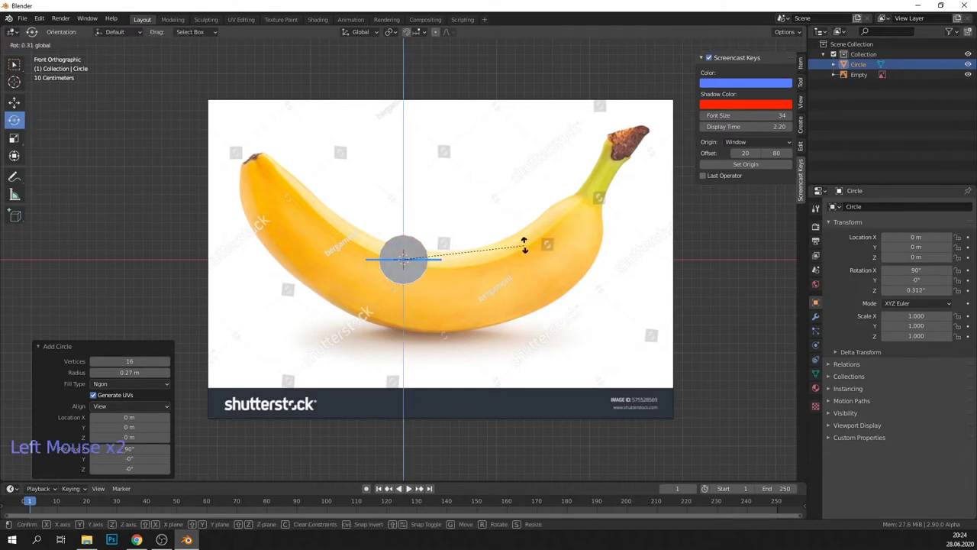
left_click_drag(524, 244, 524, 251)
type("90")
key("Return")
Move the circle onto the stem end of the banana in the reference image
left_click(14, 102)
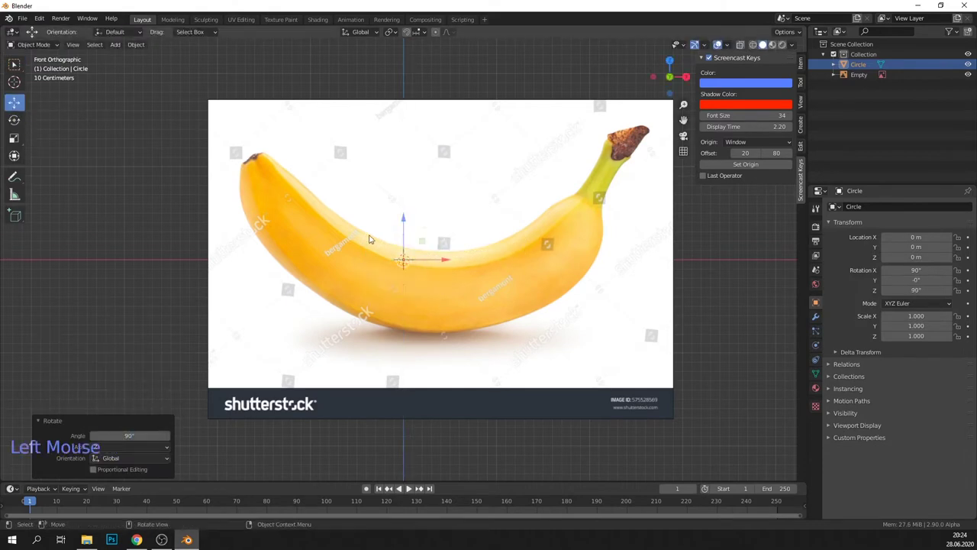
left_click_drag(432, 260, 613, 210)
scroll(684, 163, "up", 3)
left_click_drag(469, 362, 559, 180)
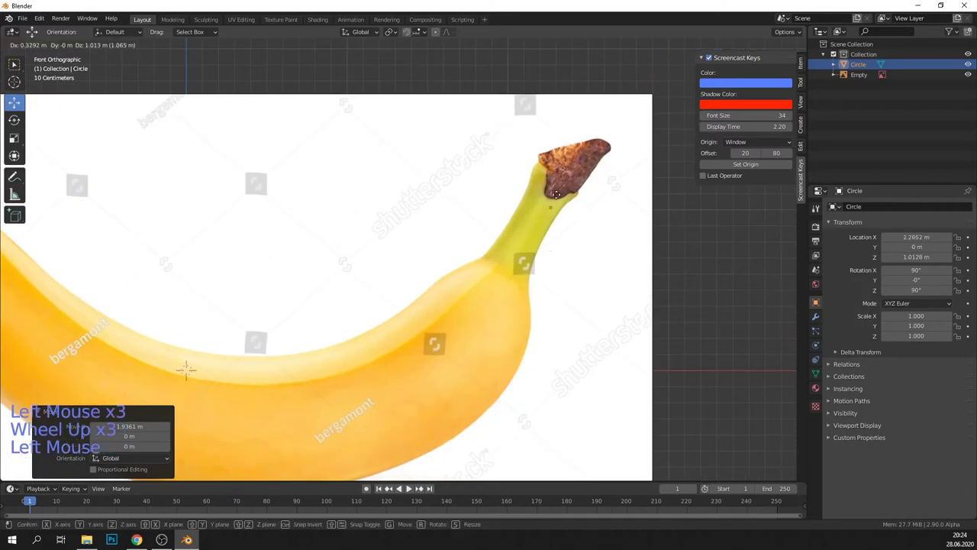
Move the circle about 0.45 m along Y in front of the reference image, and return to the front view
middle_click_drag(536, 251, 589, 270)
left_click_drag(506, 143, 560, 163)
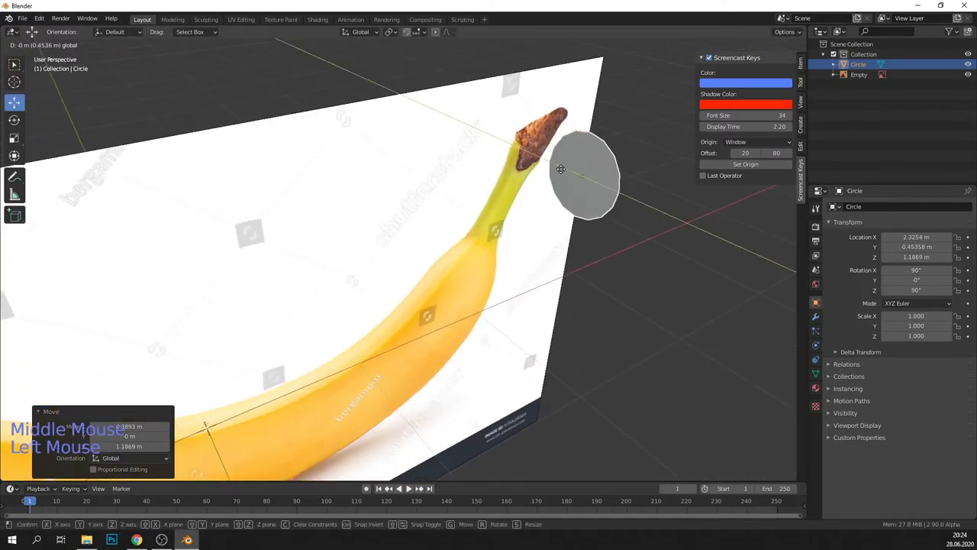
middle_click_drag(561, 165, 504, 168)
left_click(74, 46)
mouse_move(114, 162)
left_click(245, 201)
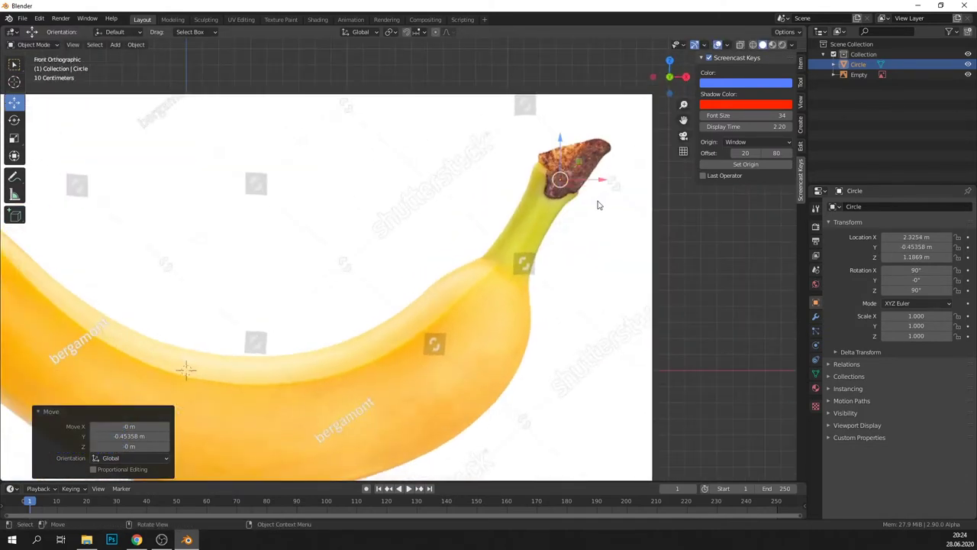
Tilt the circle to about 37.6° on X and scale it to about 0.593 to fit across the stem's end
left_click(14, 120)
left_click_drag(592, 156, 541, 152)
left_click(17, 139)
left_click(14, 121)
left_click_drag(684, 120, 733, 103)
left_click(13, 137)
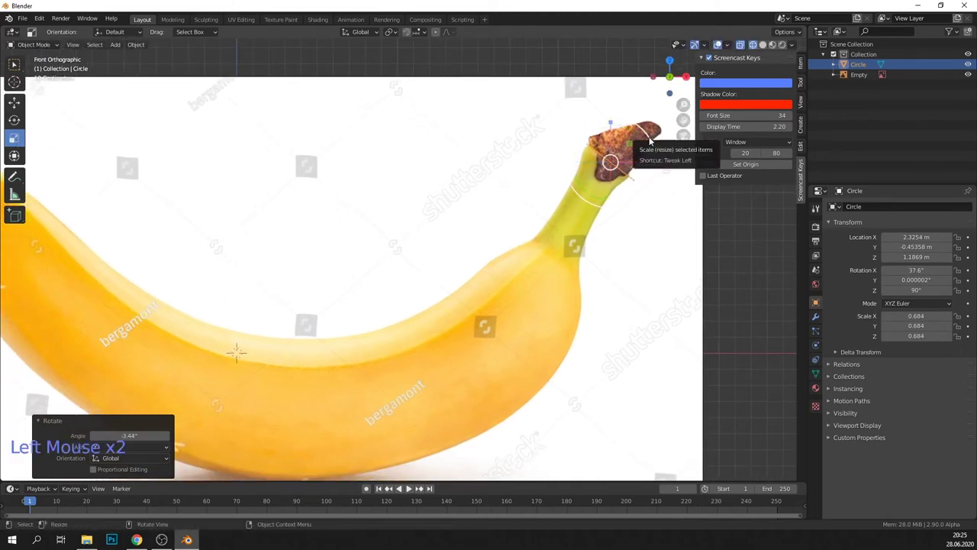
mouse_move(619, 157)
left_mouse_down()
mouse_move(641, 139)
mouse_move(608, 157)
left_mouse_up()
left_click(14, 102)
Enter Edit Mode and extrude the circle to the cursor in two sections down the green stem
left_click(39, 45)
left_click(39, 63)
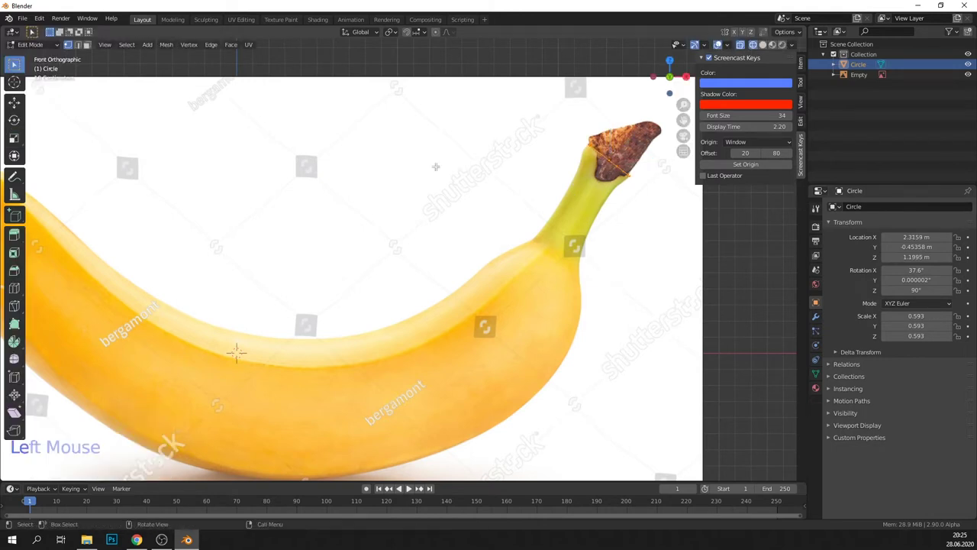
left_click(14, 234)
left_click(73, 318)
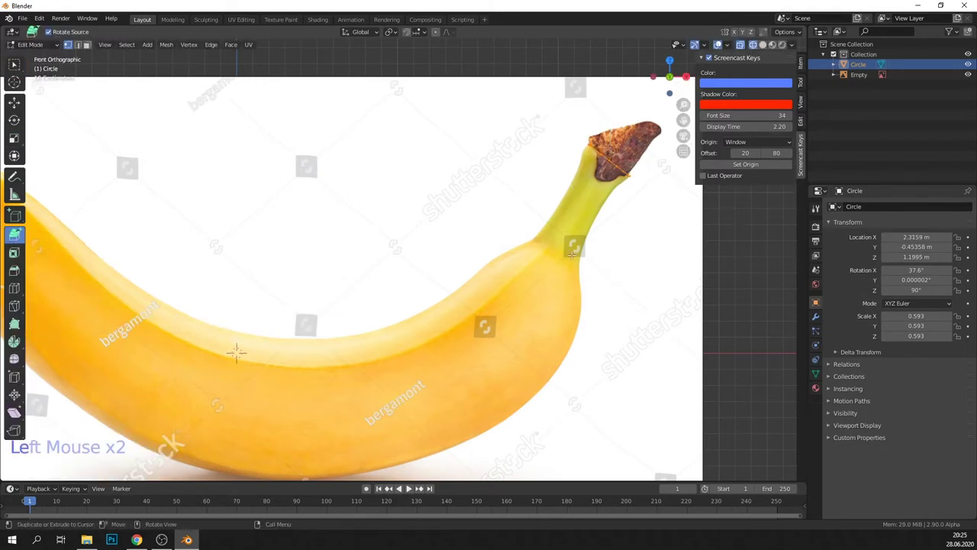
left_click(572, 222)
left_click(554, 256)
Continue extruding sections to the cursor along the middle of the banana's body up to its dark tip
left_click(483, 336)
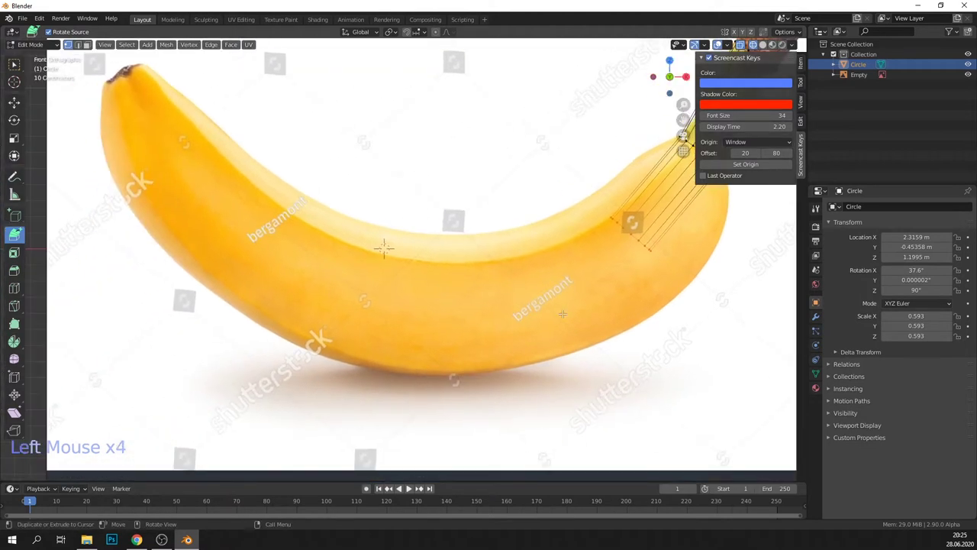
left_click(508, 292)
left_click(354, 289)
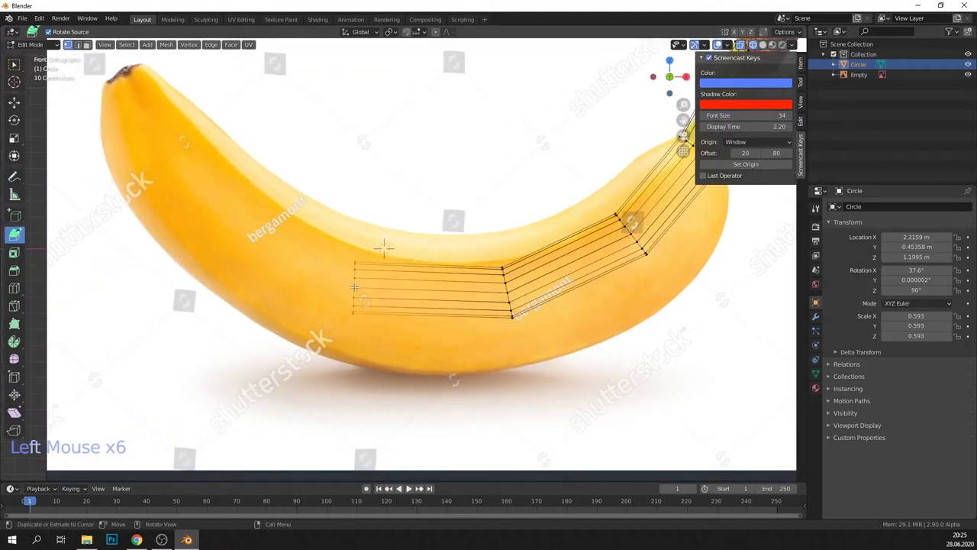
left_click(257, 238)
left_click(184, 180)
left_click(142, 112)
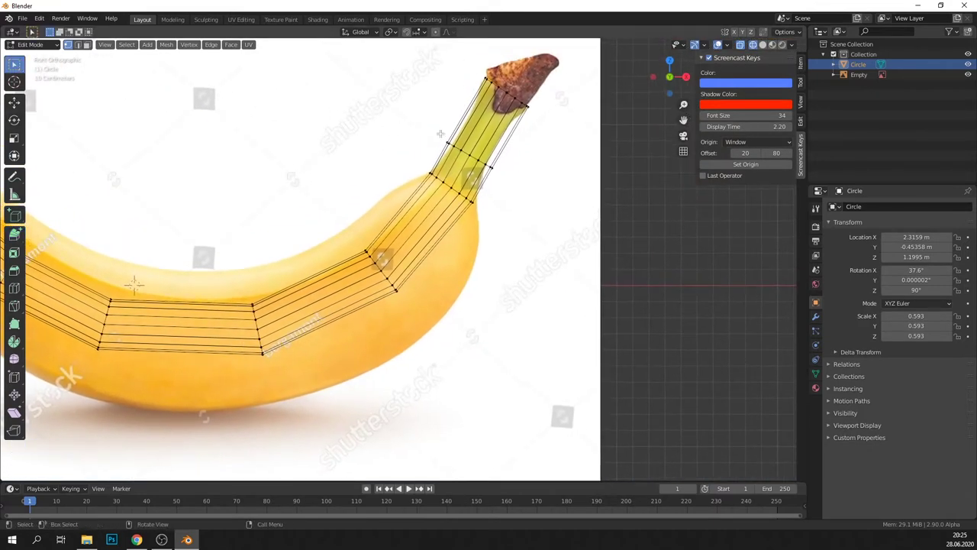
Scale and shift the two edge rings along the stem to match the stem's outline
left_click_drag(512, 171, 513, 171)
left_click(13, 138)
left_click_drag(501, 123, 491, 131)
left_click_drag(419, 167, 481, 212)
left_click_drag(495, 173, 505, 166)
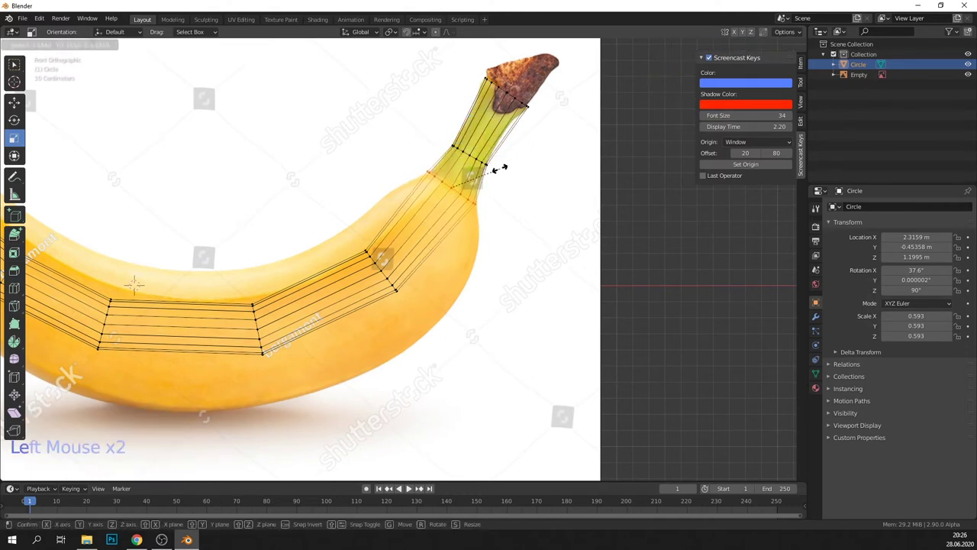
left_click(500, 168)
left_click(492, 187)
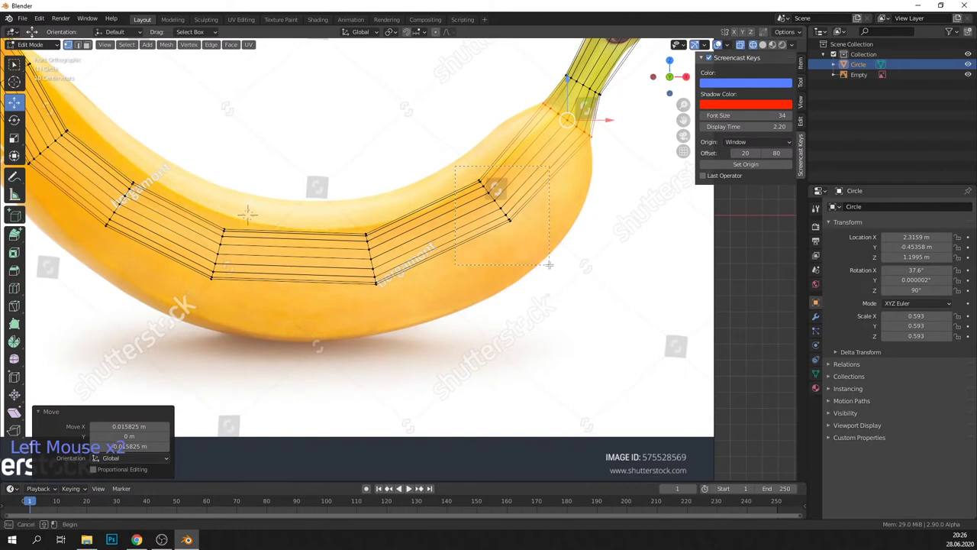
Enlarge and reposition the first body ring below the stem so it reaches the banana's outline
left_click_drag(548, 265, 548, 265)
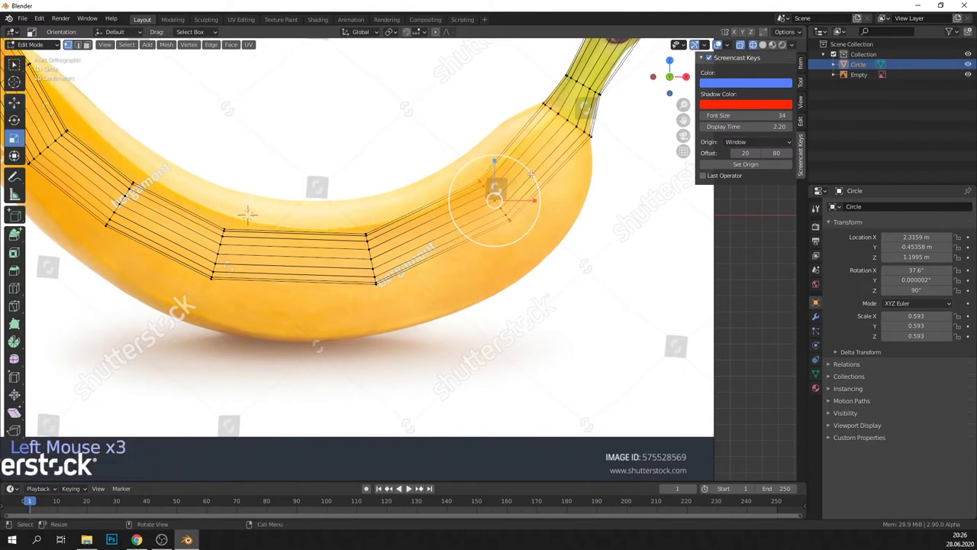
left_click_drag(530, 174, 578, 140)
left_click_drag(495, 200, 496, 210)
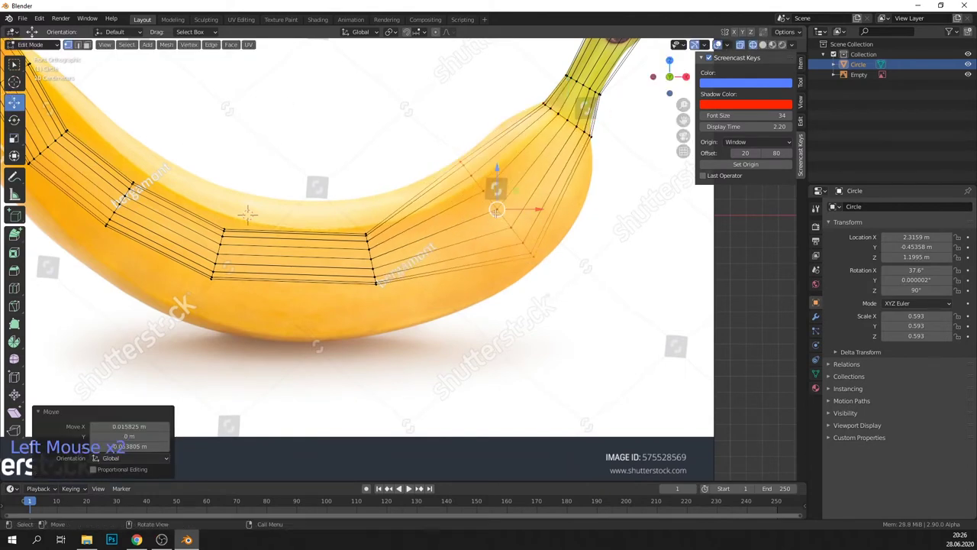
left_click_drag(524, 168, 527, 165)
left_click(14, 102)
Scale the second body ring by about 2.454, rotate it about 11.1° and fit it to the banana's outline
left_click(391, 294)
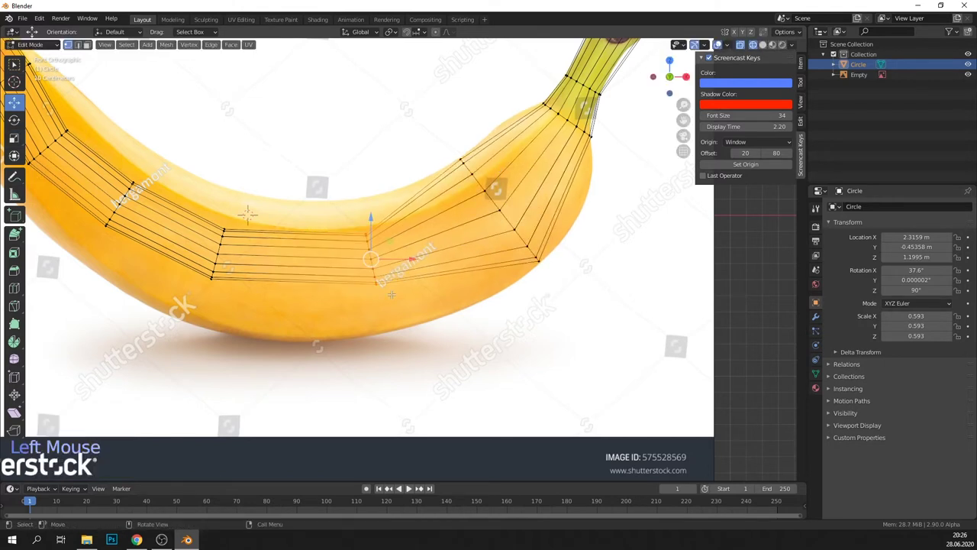
left_click_drag(410, 237, 456, 185)
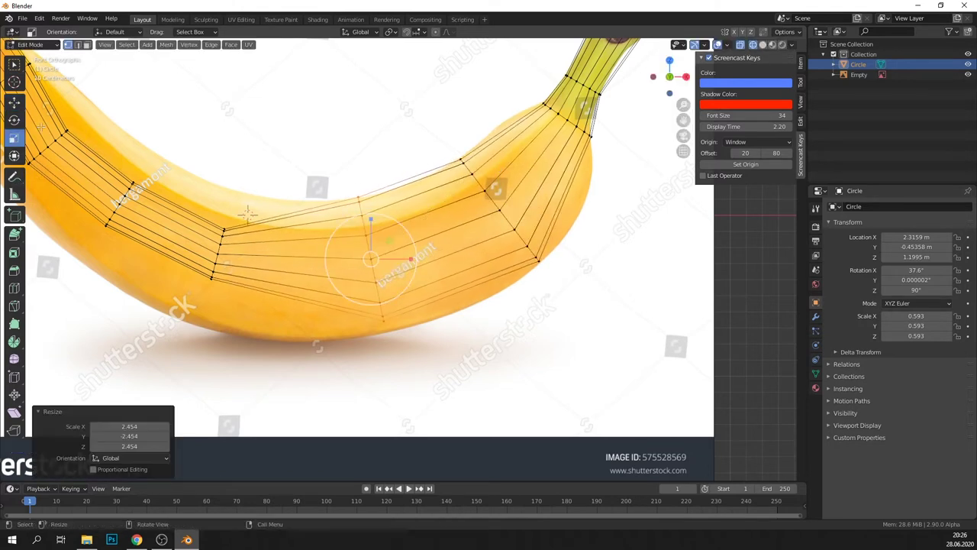
left_click(14, 103)
left_click_drag(369, 230, 410, 237)
left_click(14, 120)
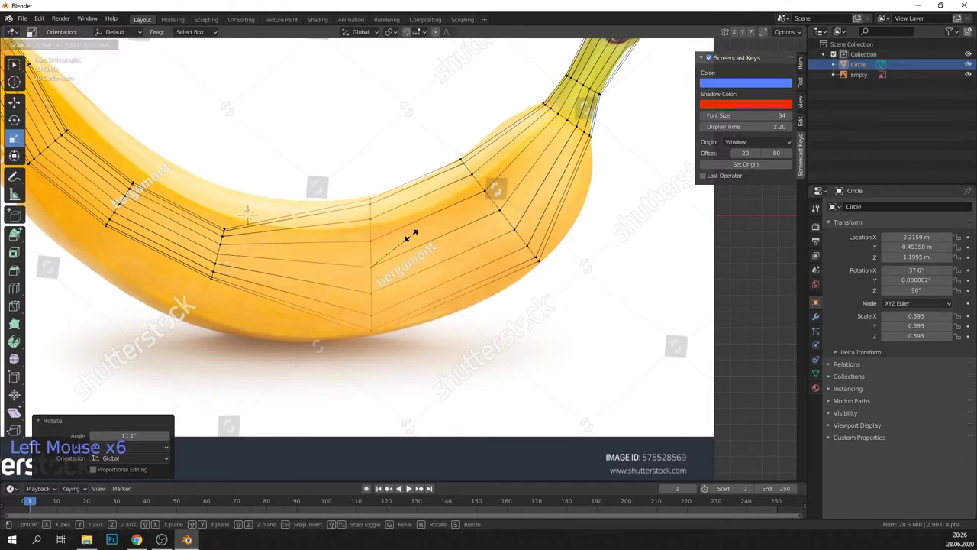
left_click(411, 235)
Scale, rotate and move the third body ring, just past the banana's lowest point, to fit the outline
left_click_drag(323, 206, 357, 277)
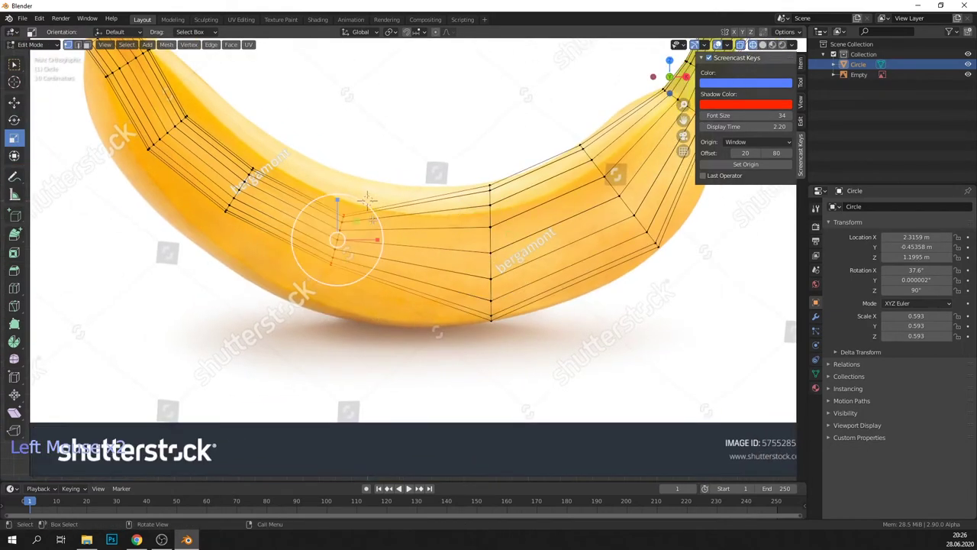
left_click_drag(370, 205, 421, 171)
mouse_move(375, 215)
left_mouse_down()
mouse_move(365, 214)
mouse_move(379, 210)
left_mouse_up()
left_click(13, 138)
left_click(14, 102)
left_click_drag(337, 239, 380, 217)
left_click(13, 102)
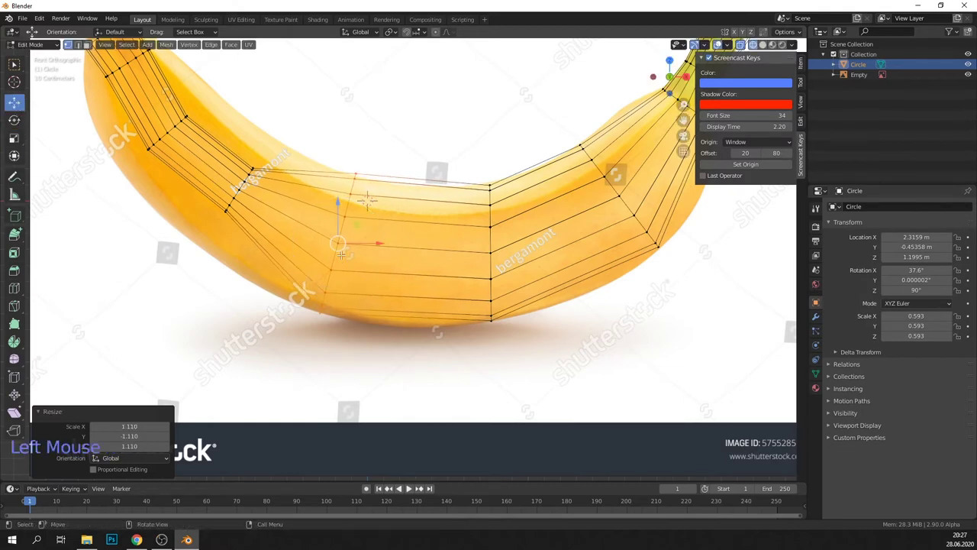
left_click_drag(342, 253, 335, 250)
Enlarge and move the fourth body ring to match the banana's outline
left_click_drag(683, 120, 859, 154)
left_click_drag(452, 188, 387, 256)
left_click_drag(456, 208, 509, 160)
left_click(14, 101)
left_click_drag(414, 222, 415, 234)
Rotate, enlarge and move the fifth body ring, two rings before the tip end, to fit the outline
left_click_drag(379, 136, 316, 192)
left_click(14, 120)
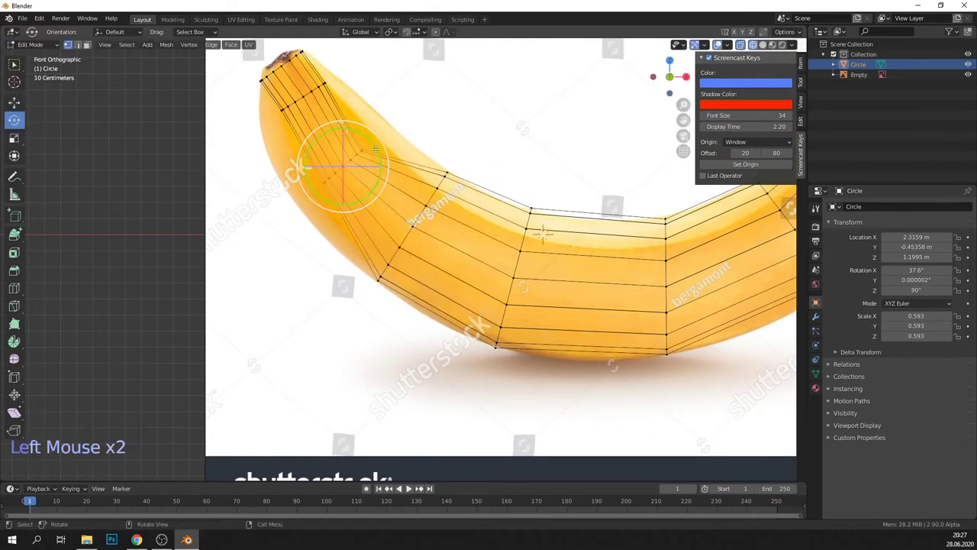
left_click_drag(377, 146, 438, 113)
left_click(13, 138)
left_click(14, 102)
left_click_drag(338, 168, 339, 167)
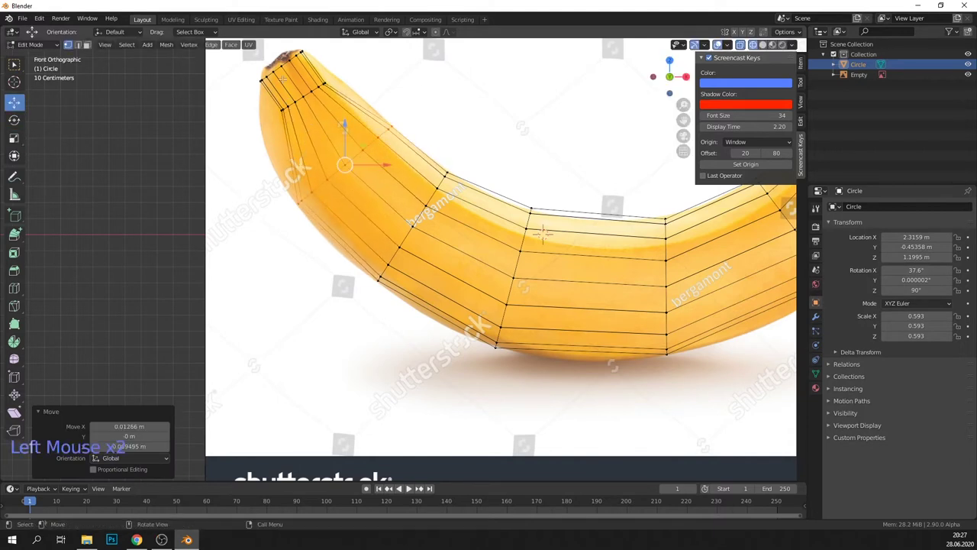
Scale the ring next to the tip end by about 1.935 and shift it slightly to match the outline
left_click_drag(276, 77, 391, 155)
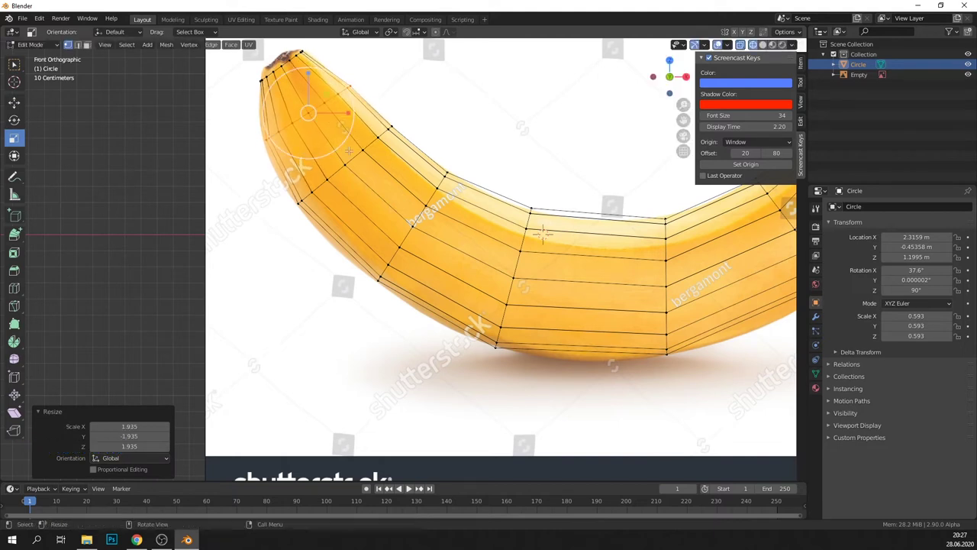
left_click(16, 104)
left_click_drag(300, 120, 297, 120)
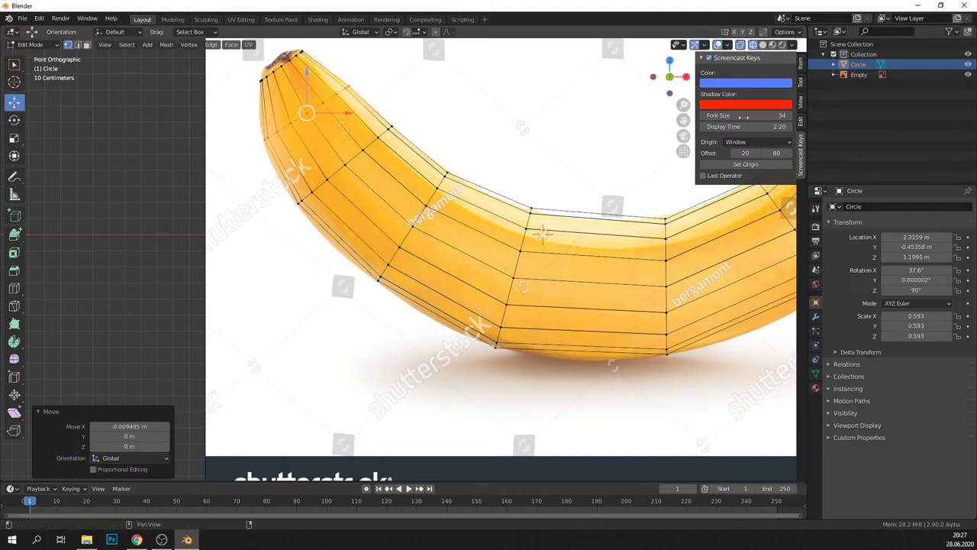
Adjust the end ring at the banana's dark tip to sit on the outline
left_click_drag(707, 134, 744, 148)
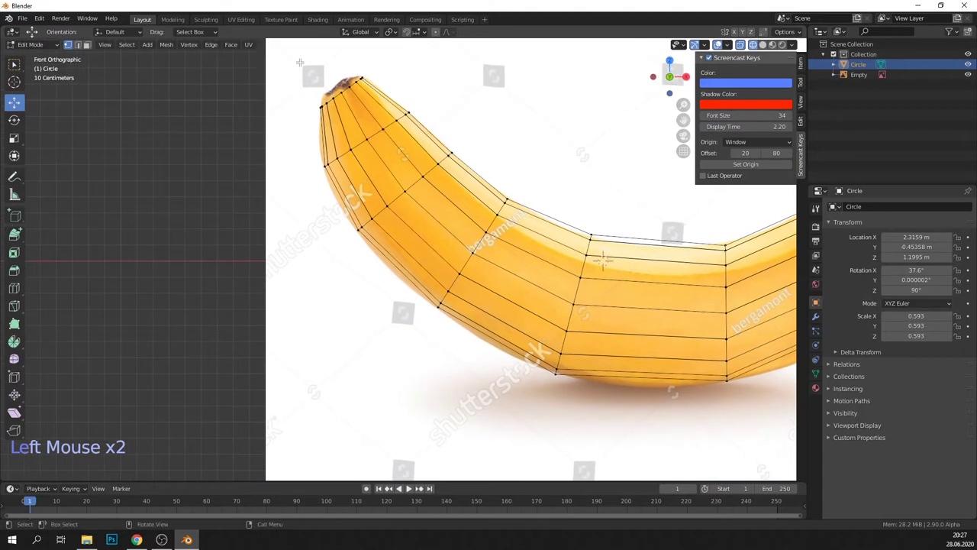
left_click_drag(356, 84, 391, 145)
left_click(15, 103)
Add a loop cut beside the tip's end ring, scale it by about 1.057 and shift it onto the outline
left_click(15, 289)
left_click(361, 124)
left_click(15, 138)
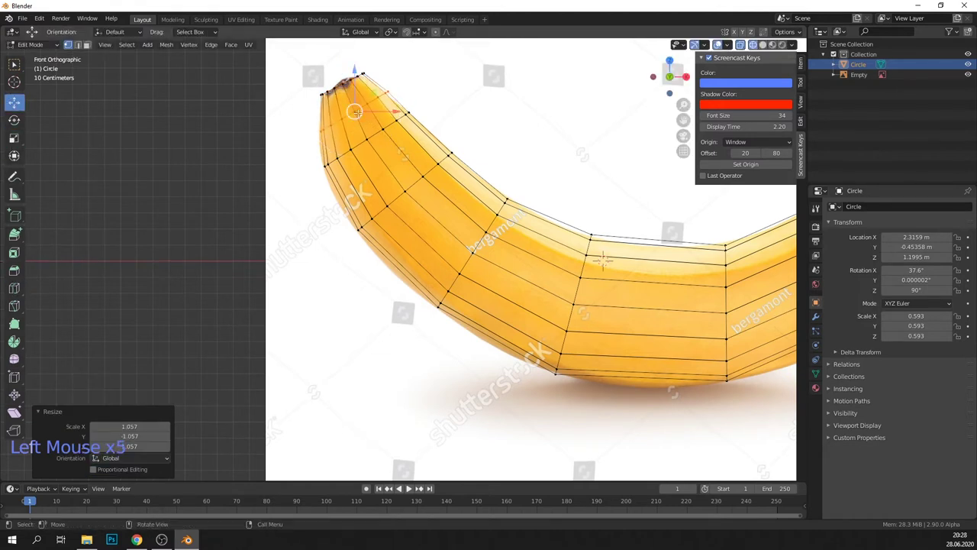
left_click_drag(355, 113, 350, 113)
Add a loop cut to the second original segment from the tip, scale it by about 1.034 and align it with the outline
left_click(14, 288)
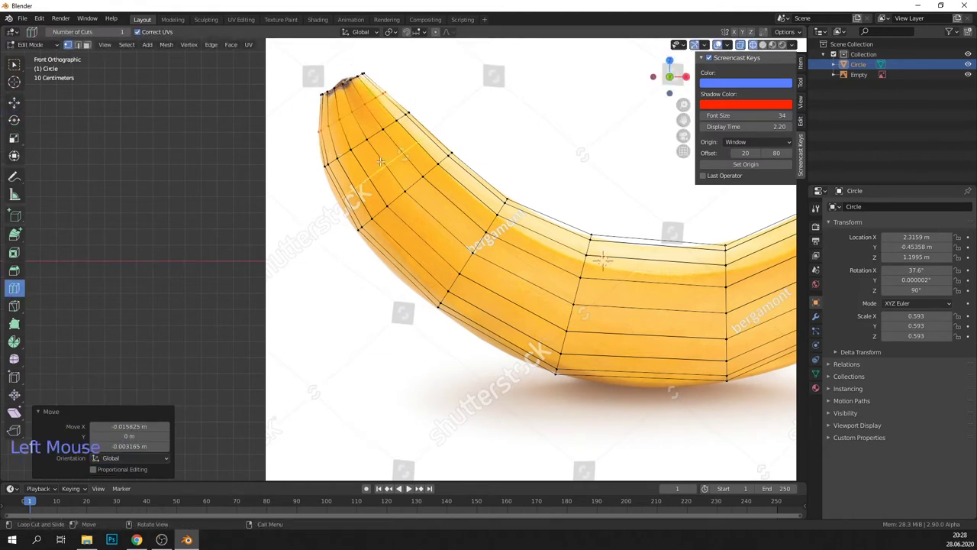
left_click(380, 162)
left_click(14, 137)
left_click_drag(452, 162, 462, 171)
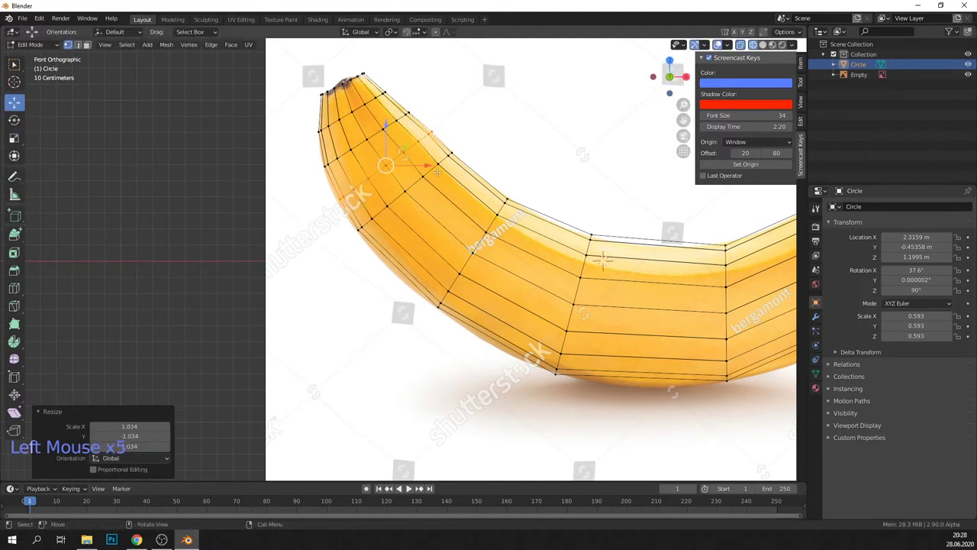
left_click_drag(386, 165, 384, 175)
Add a loop cut to the third original segment from the tip, scale it by about 1.024 and align it with the outline
left_click(13, 288)
left_click(392, 268)
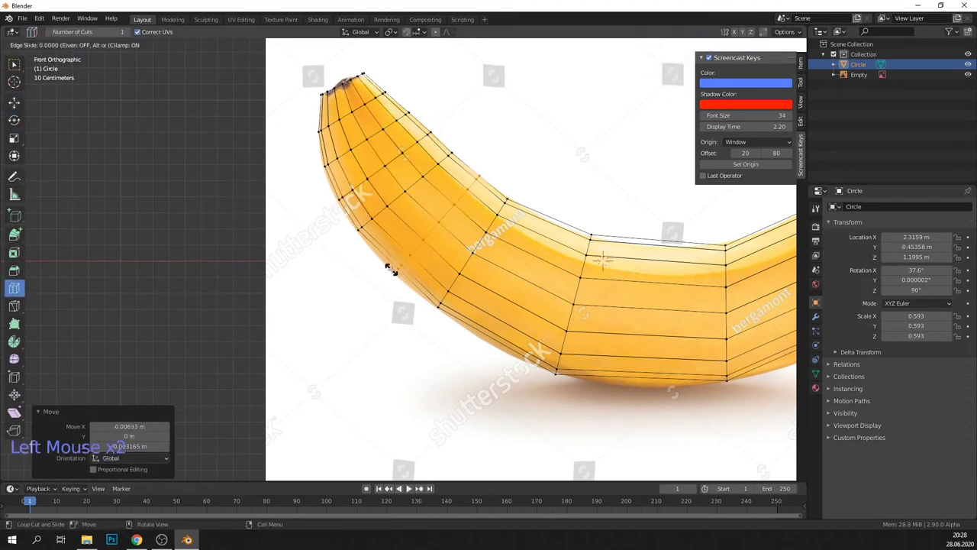
left_click(13, 138)
left_click_drag(476, 195, 473, 199)
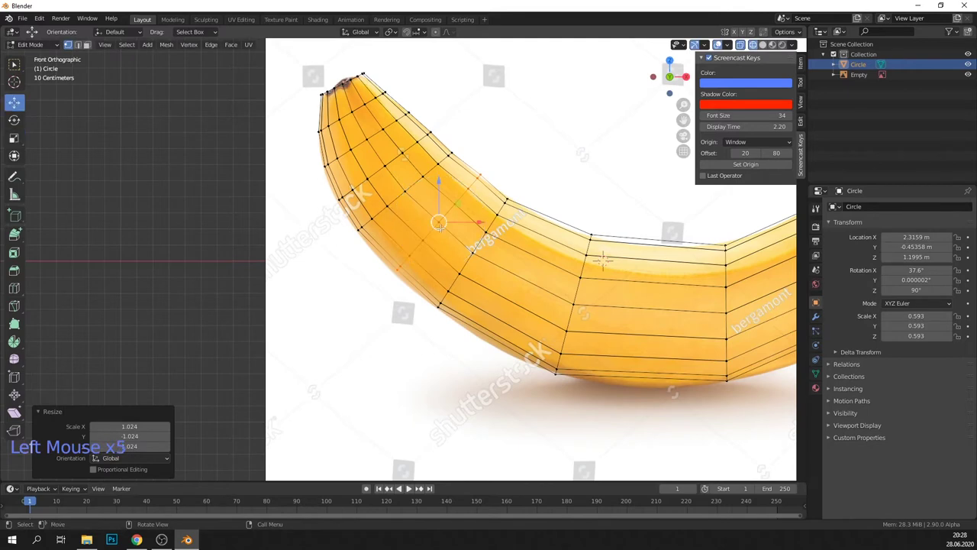
left_click_drag(441, 228, 439, 230)
left_click_drag(684, 120, 513, 84)
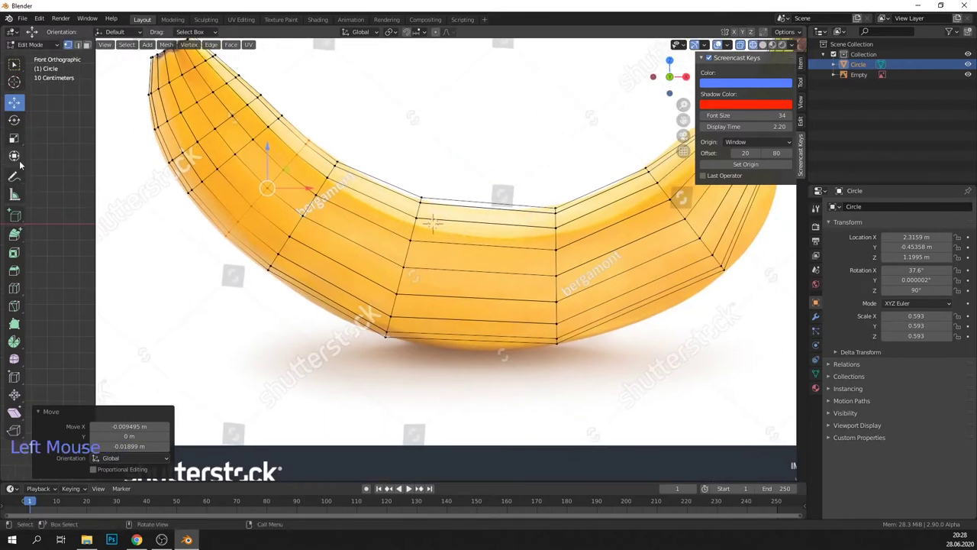
Add a loop cut to the fourth original segment from the tip and move it onto the outline
left_click(14, 288)
left_click(307, 273)
left_click(13, 102)
left_click_drag(356, 245, 352, 250)
Add a loop cut to the fifth original segment, rotate it by about -3.06° and lower it about 0.047 m onto the outline
left_click(14, 288)
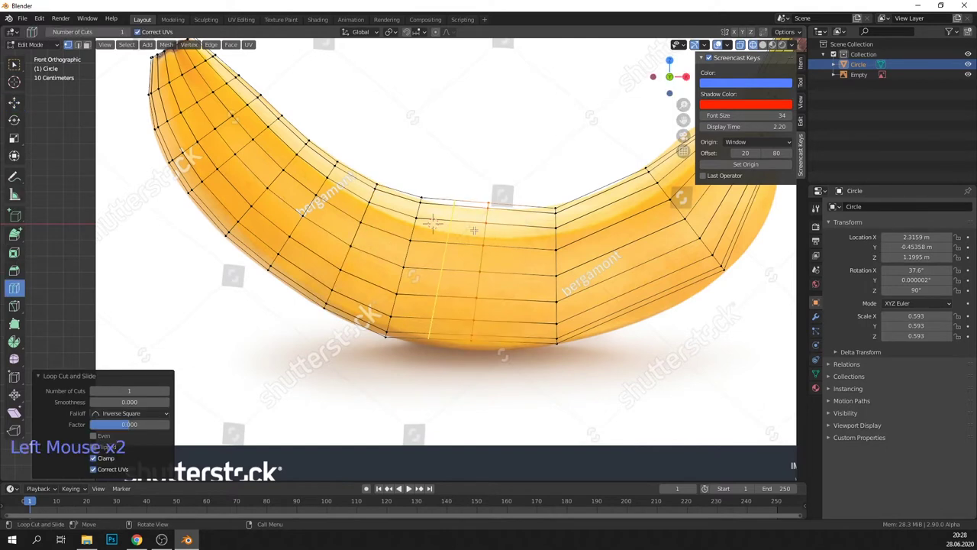
left_click(22, 121)
left_click_drag(501, 239, 480, 257)
left_click(13, 101)
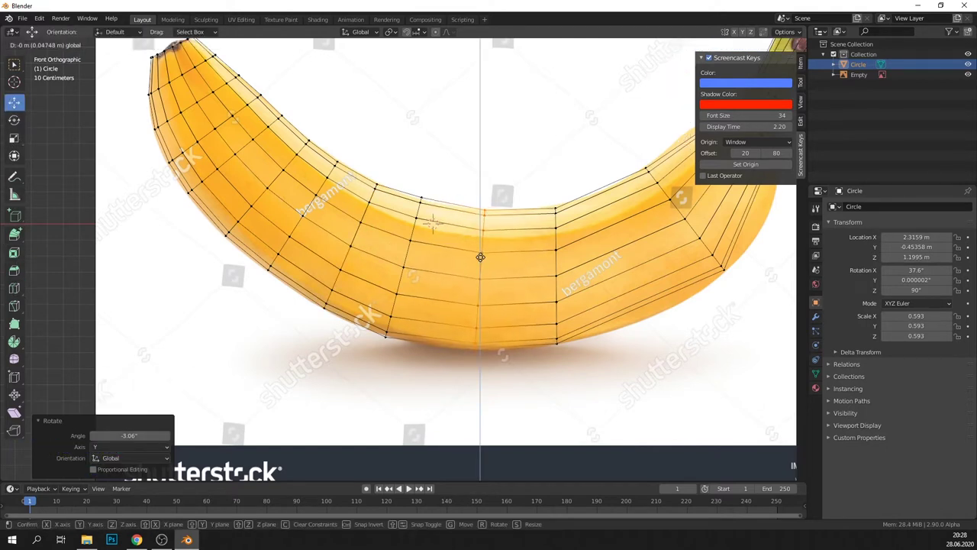
left_click(480, 257)
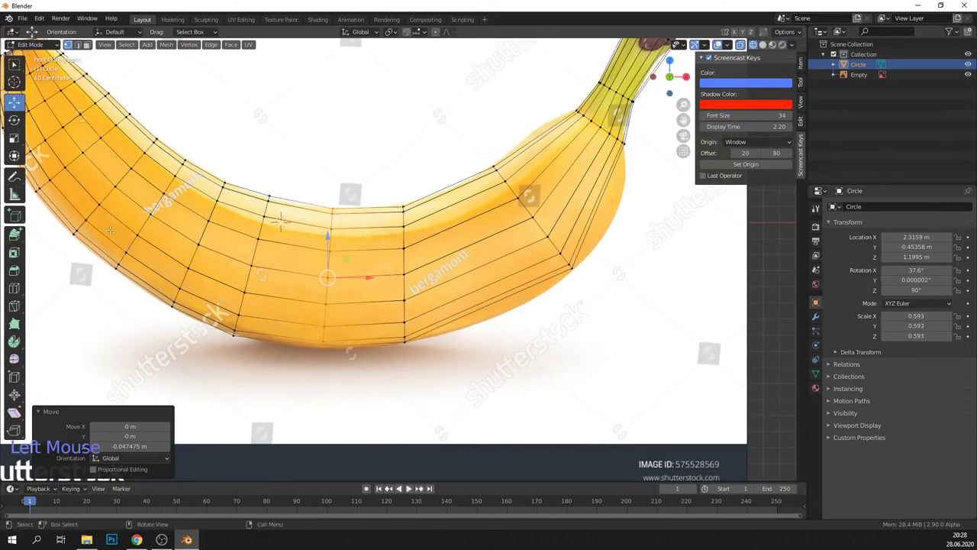
Add a loop cut to the sixth original segment, shift it onto the outline and scale it by about 1.040
left_click(14, 288)
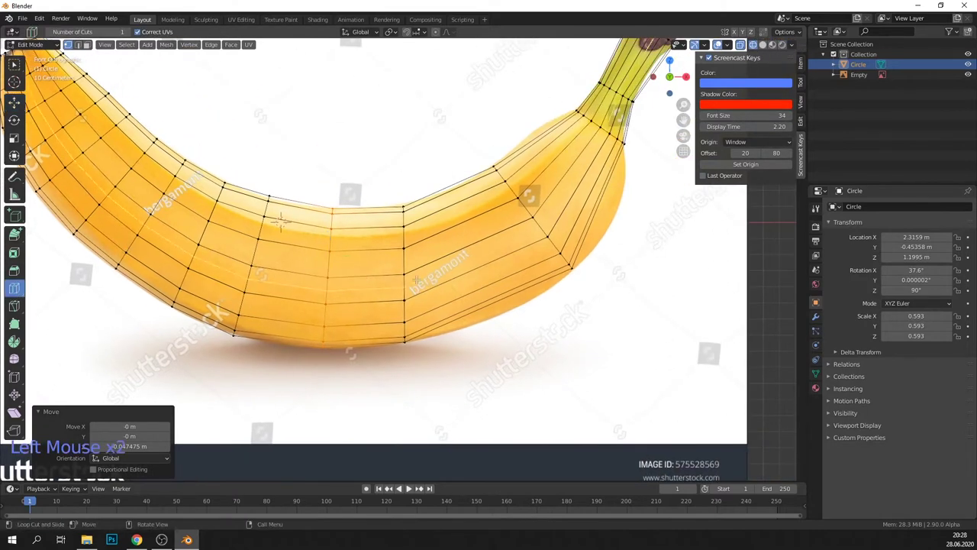
left_click(14, 103)
left_click_drag(475, 252, 480, 258)
left_click(18, 139)
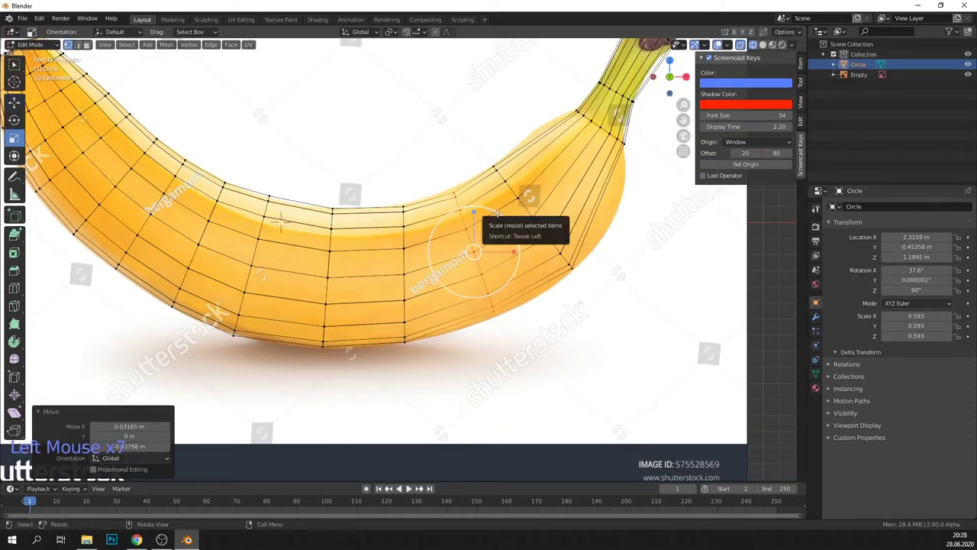
left_click_drag(498, 213, 500, 209)
Add a loop cut to the wide segment below the neck, scale it by about 1.308 and shift it onto the outline
left_click(17, 288)
left_click(585, 152)
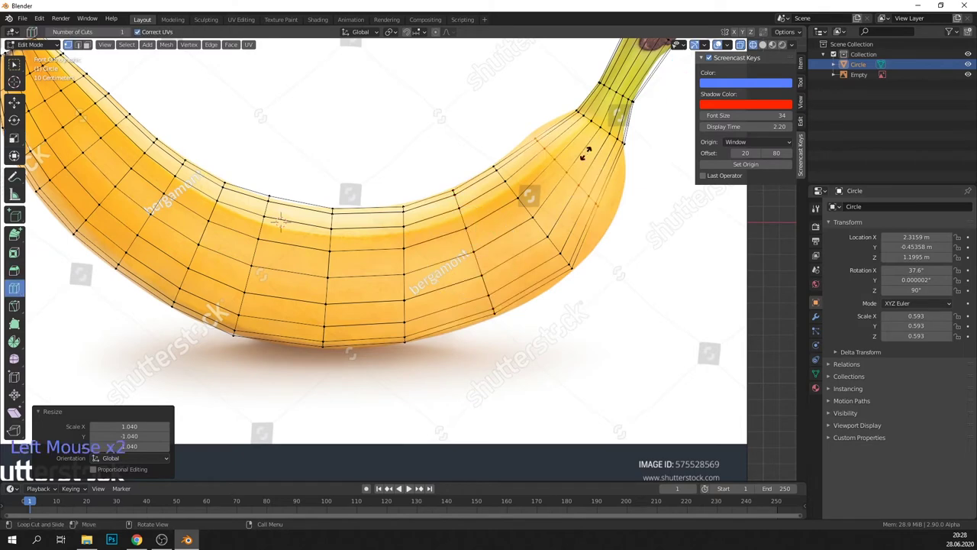
left_click(16, 139)
left_click_drag(600, 143, 617, 133)
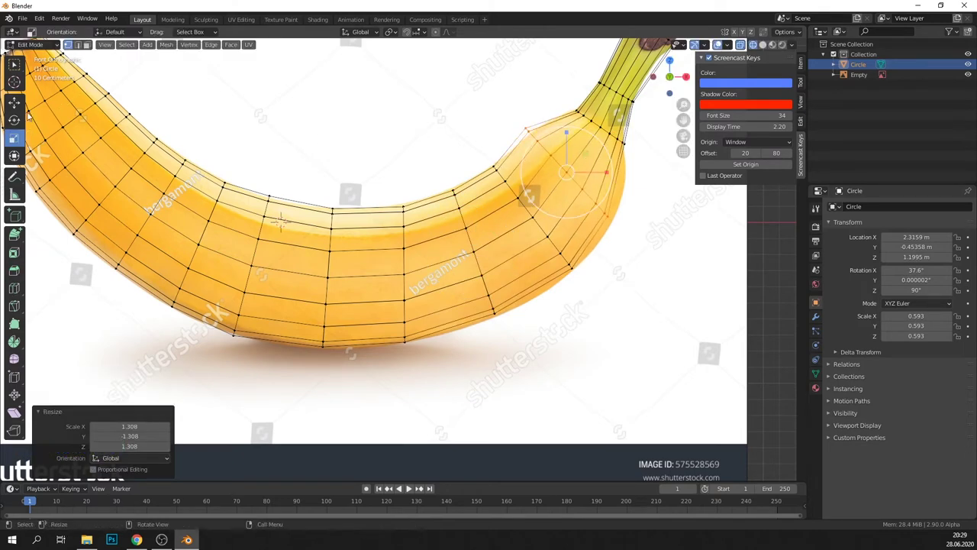
left_click(15, 103)
left_click_drag(571, 174, 578, 178)
Add a loop cut between the newest ring and the neck ring, enlarge it and shift it onto the outline
left_click_drag(685, 121, 612, 142)
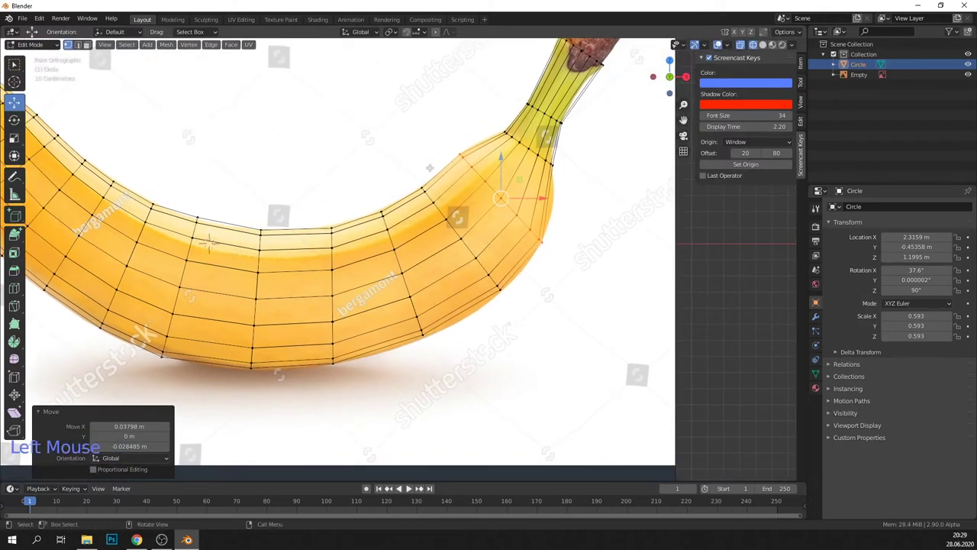
left_click(15, 285)
left_click(539, 183)
left_click(15, 139)
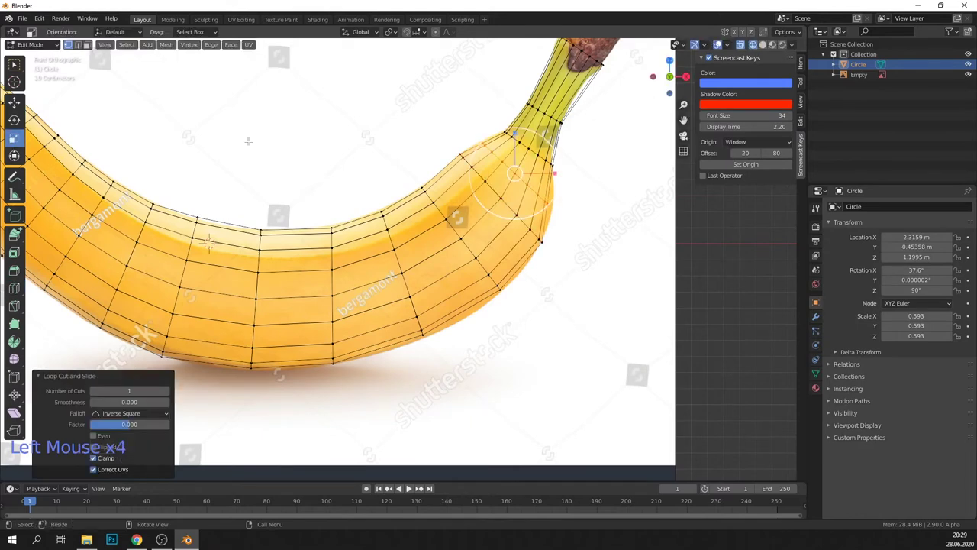
left_click_drag(548, 141, 553, 136)
left_click_drag(557, 187, 529, 181)
Add a loop cut to the upper stem segment and scale it by about 0.870 to match the stem
left_click_drag(684, 120, 570, 184)
left_click(15, 289)
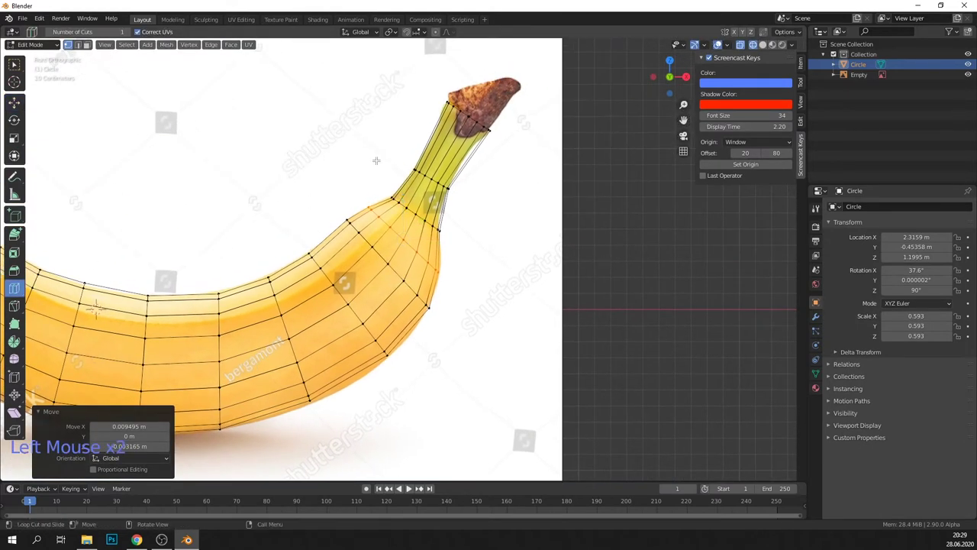
left_click(455, 151)
left_click(14, 137)
left_click_drag(462, 132, 462, 200)
Add a loop cut to the lower stem segment beside the neck, resize it and nudge it onto the outline
left_click(14, 287)
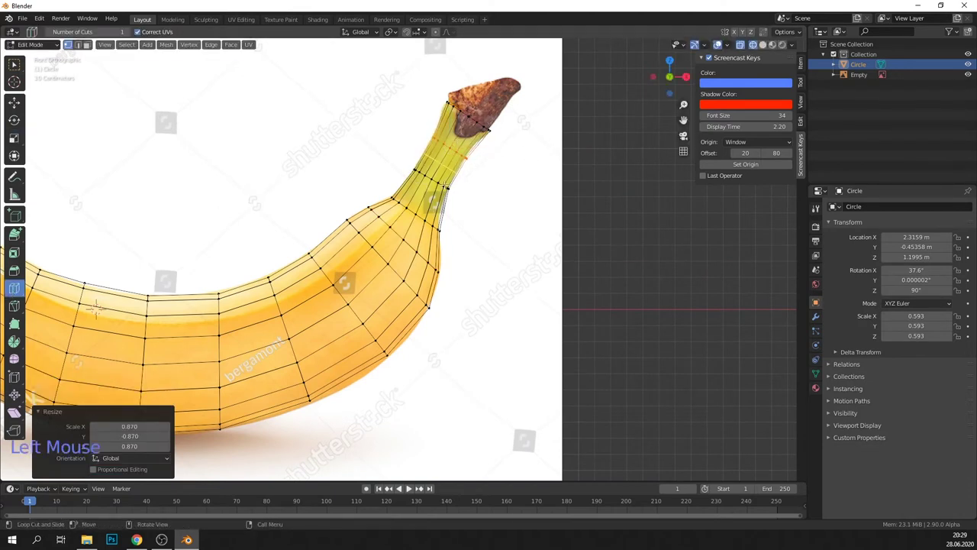
left_click(454, 153)
left_click(14, 137)
left_click_drag(450, 161, 460, 168)
left_click(13, 102)
left_click_drag(425, 199, 421, 198)
scroll(265, 247, "down", 3)
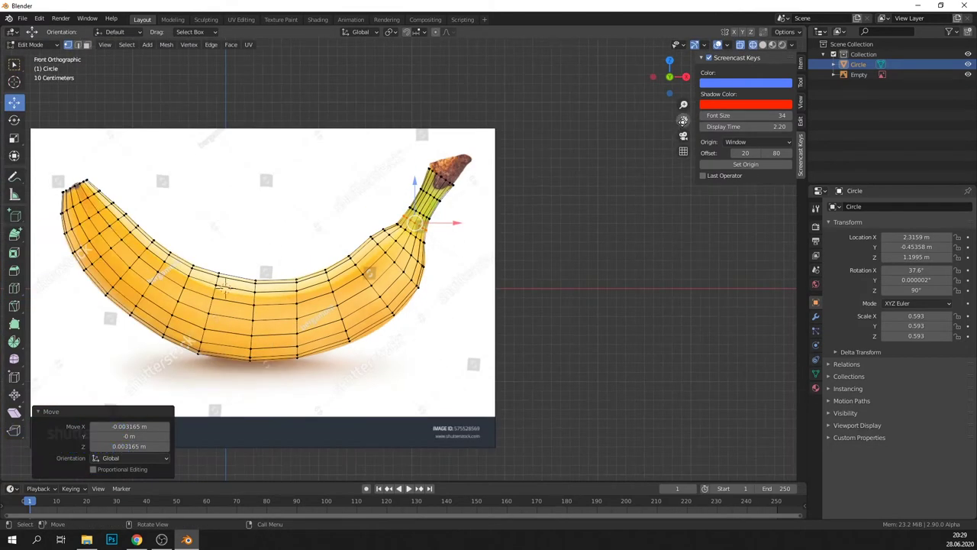
left_click_drag(684, 120, 925, 143)
scroll(183, 149, "up", 4)
left_click_drag(187, 128, 258, 176)
left_click_drag(242, 135, 250, 143, "shift")
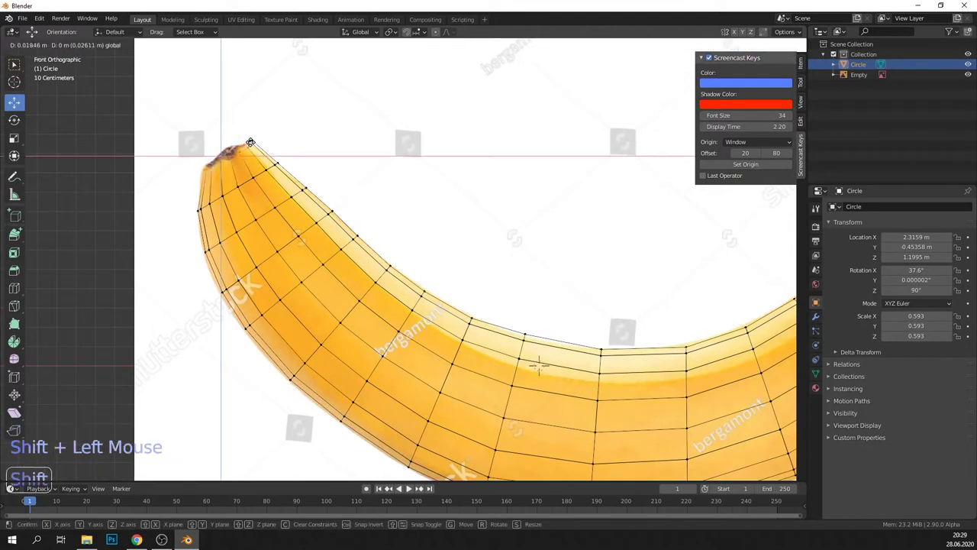
key("ctrl+z")
left_click(257, 146, "ctrl")
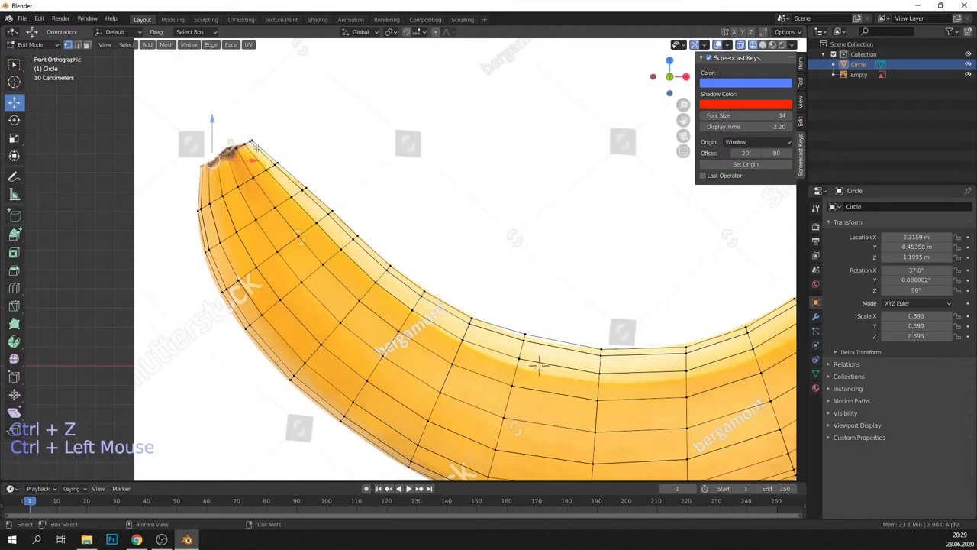
Scale down the end ring at the banana's dark tip to match the small dark cap
left_click(12, 143)
left_click_drag(174, 120, 249, 146)
key("ctrl+z")
left_click_drag(168, 115, 261, 172, "ctrl")
key("ctrl+z")
left_click(162, 103)
mouse_move(264, 152)
left_mouse_down()
mouse_move(224, 152)
mouse_move(281, 145)
left_mouse_up()
left_click(14, 102)
Add a loop cut beside the tip's end ring, scale it by about 1.195 and 1.028, and move it onto the outline
left_click(14, 288)
left_click(226, 172)
left_click(13, 137)
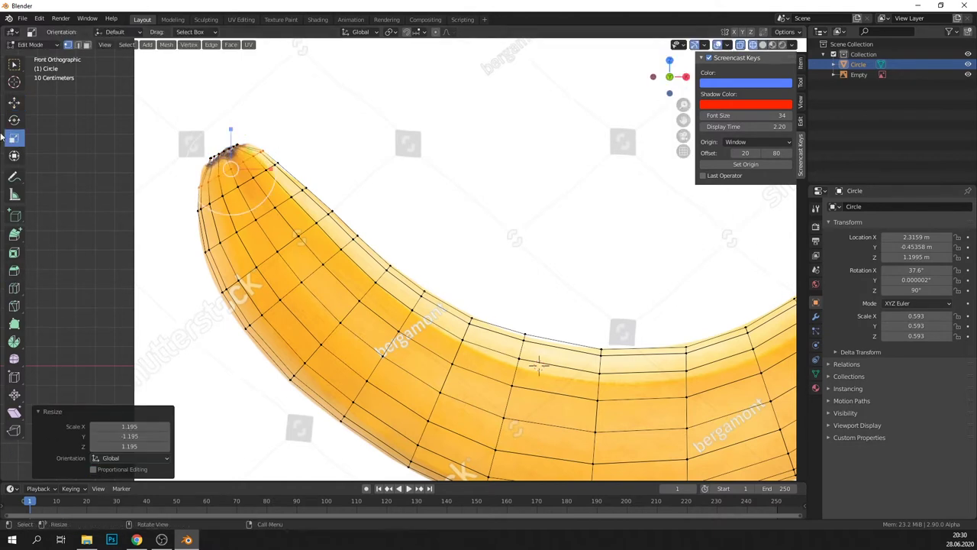
left_click(14, 101)
left_click(14, 377)
left_click_drag(218, 223, 254, 211)
left_click(14, 139)
mouse_move(280, 173)
left_mouse_down()
mouse_move(267, 181)
mouse_move(280, 175)
left_mouse_up()
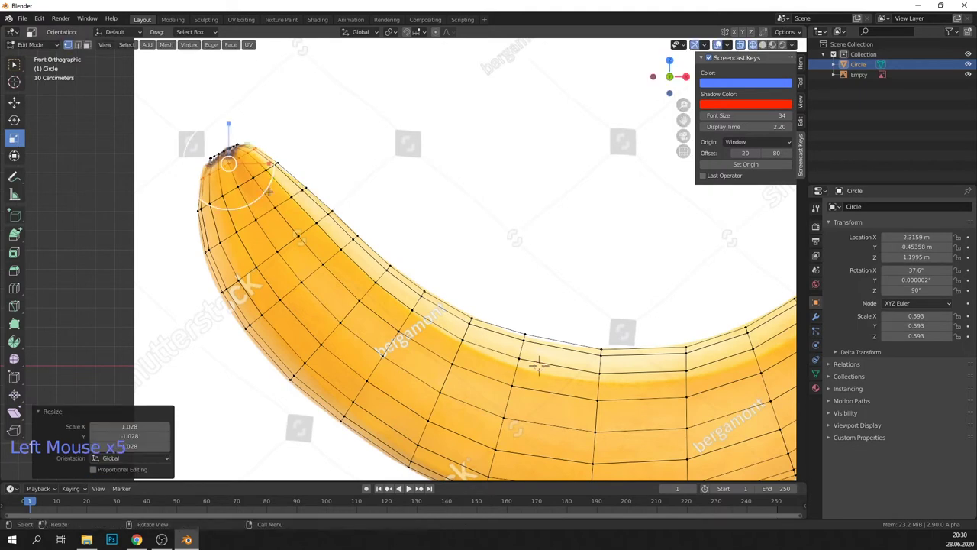
Switch the viewport to solid shading and view the banana mesh in perspective
scroll(565, 252, "down", 4)
mouse_move(588, 252)
middle_mouse_down()
mouse_move(459, 291)
mouse_move(489, 287)
middle_mouse_up()
left_click(764, 45)
mouse_move(581, 206)
middle_mouse_down()
mouse_move(664, 207)
mouse_move(623, 202)
middle_mouse_up()
left_click(740, 46)
left_click(741, 46)
middle_click_drag(709, 310, 648, 328)
Delete the single end face of the stem and close the opening with Grid Fill
left_click_drag(684, 120, 505, 66)
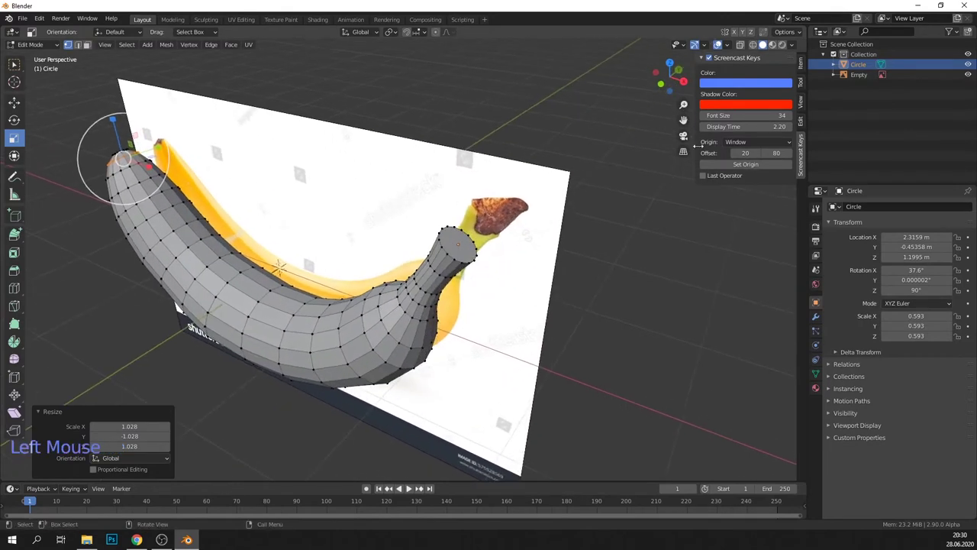
left_click(86, 44)
left_click(457, 243)
key("Delete")
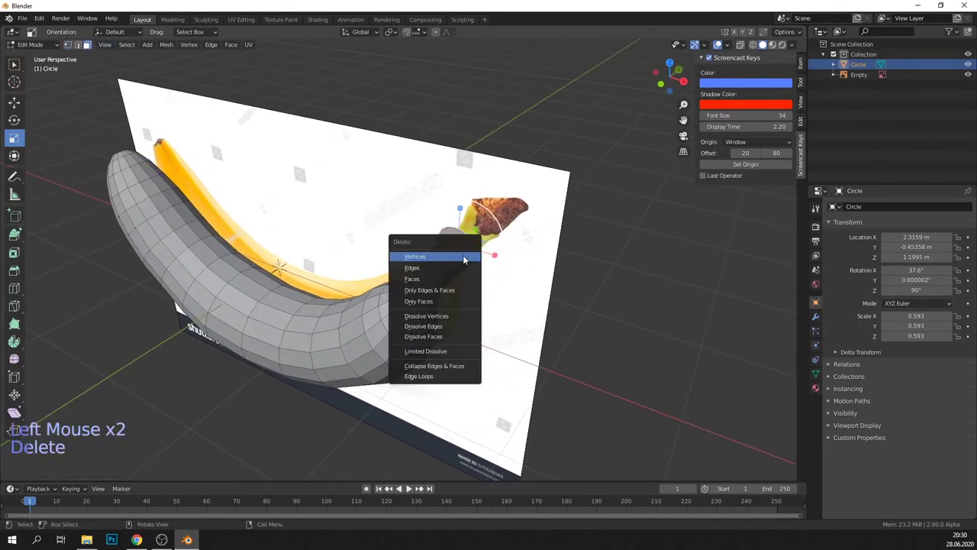
left_click(489, 284)
left_click(77, 44)
left_click(457, 252, "alt+shift")
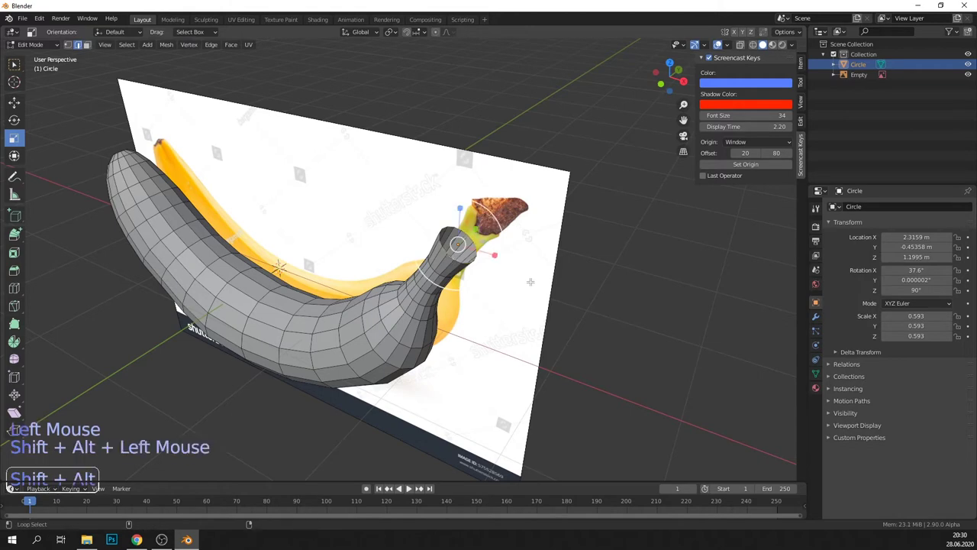
left_click(231, 45)
left_click(264, 167)
Delete the single end face at the banana's tip and close the opening with Grid Fill
middle_click_drag(238, 229, 349, 222)
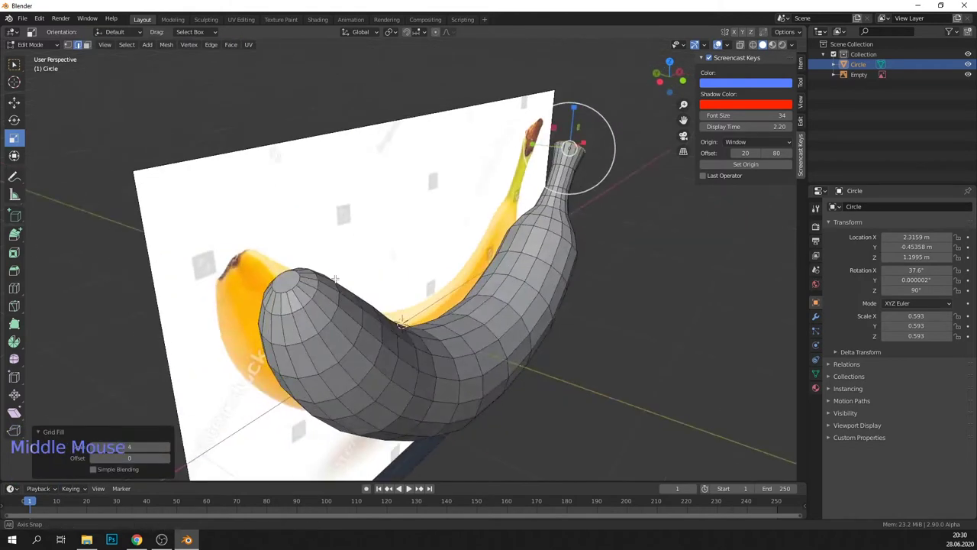
left_click(283, 281)
left_click(86, 44)
left_click(279, 277)
key("Delete")
left_click(267, 276)
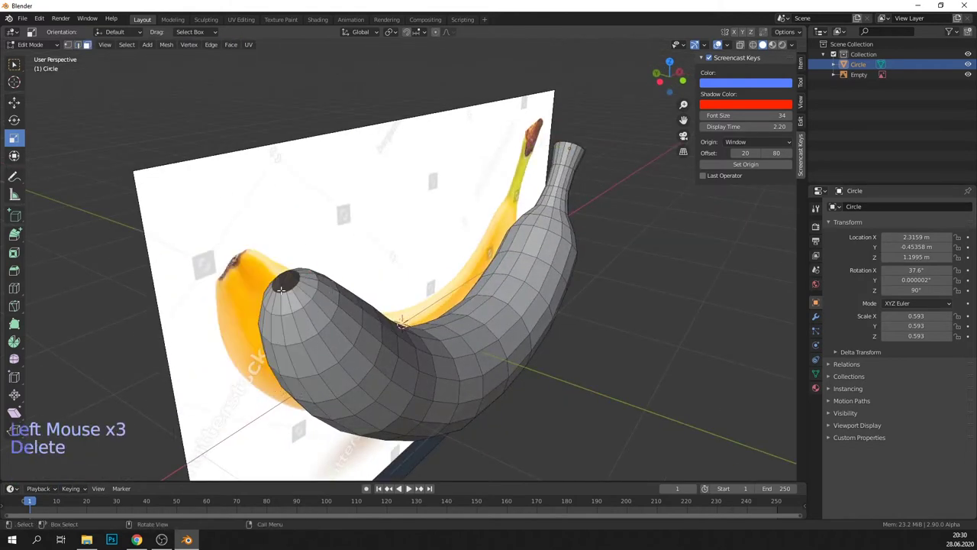
left_click(78, 44)
left_click(286, 282, "alt+shift")
left_click(230, 44)
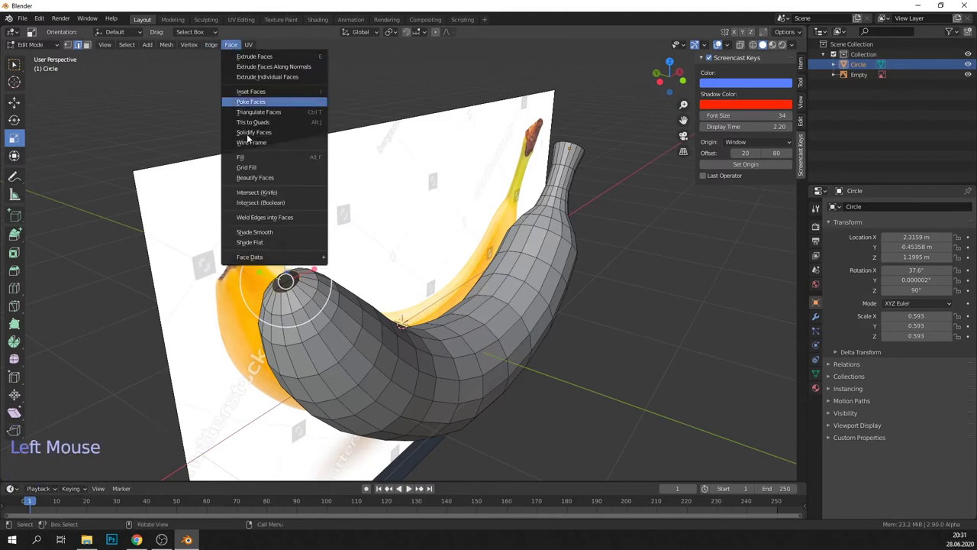
left_click(246, 167)
Select the edge loop where the neck meets the banana's body and bevel it slightly
mouse_move(381, 290)
middle_mouse_down()
mouse_move(419, 277)
mouse_move(496, 282)
mouse_move(359, 276)
mouse_move(397, 279)
middle_mouse_up()
scroll(560, 289, "up", 2)
scroll(559, 290, "down", 1)
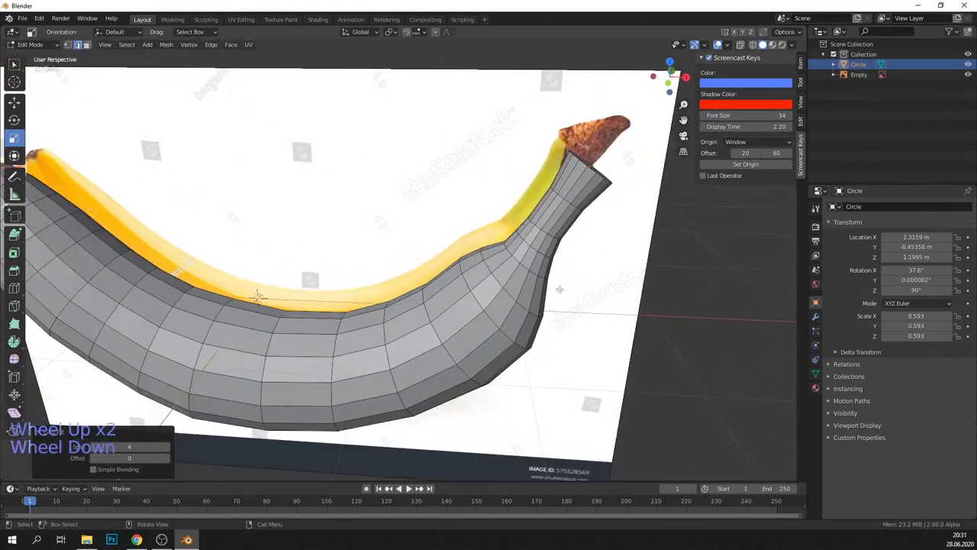
left_click(567, 271)
left_click(527, 265, "alt+shift")
left_click(15, 273)
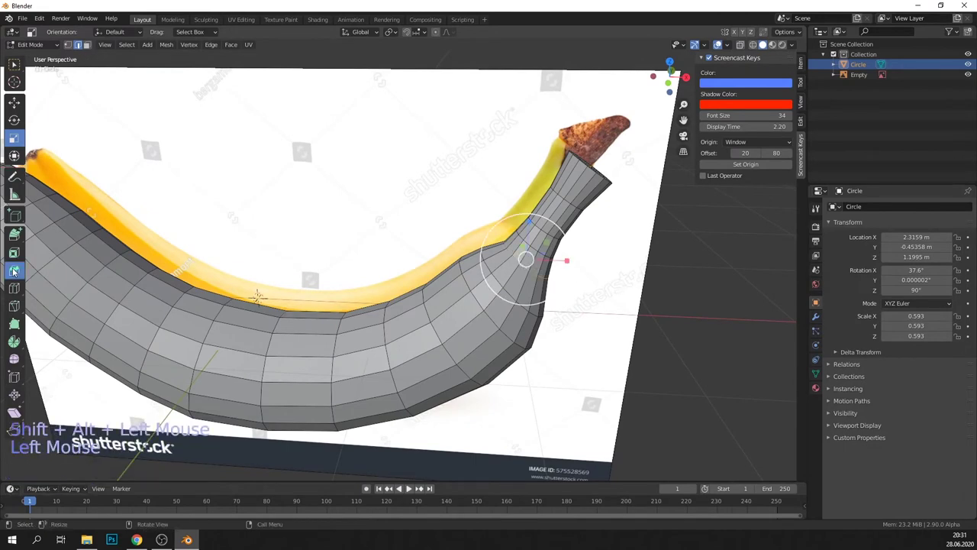
mouse_move(496, 292)
left_mouse_down()
mouse_move(488, 302)
mouse_move(498, 294)
left_mouse_up()
scroll(496, 296, "down", 2)
middle_click_drag(451, 297, 376, 251)
left_click(376, 250)
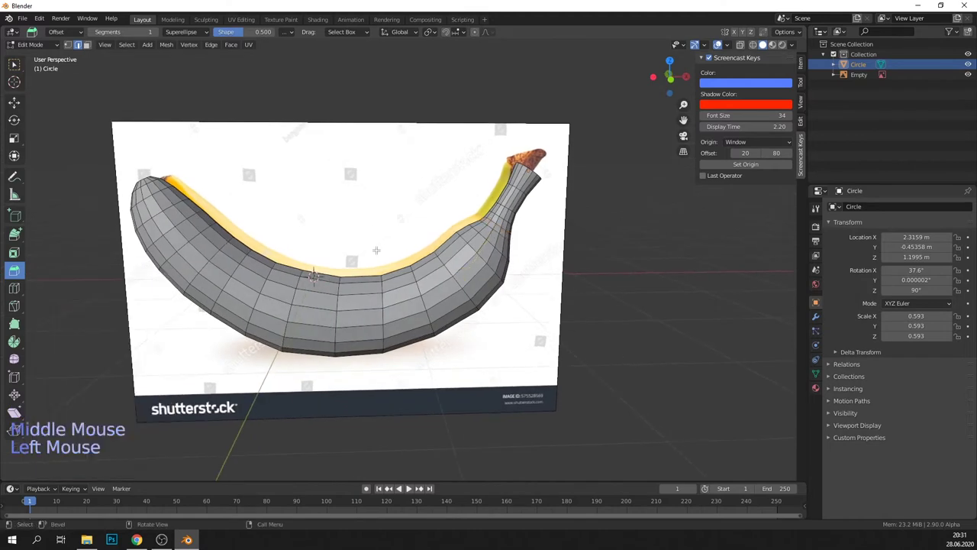
Return to Object Mode and apply smooth shading to the banana
left_click(38, 45)
left_click(38, 57)
mouse_move(563, 310)
middle_mouse_down()
mouse_move(584, 357)
mouse_move(574, 324)
middle_mouse_up()
left_click(136, 45)
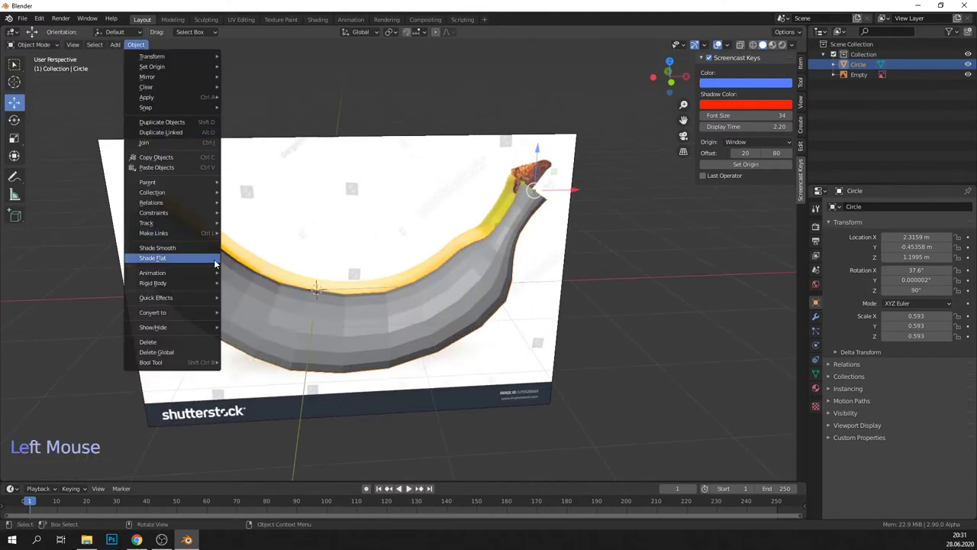
left_click(175, 248)
Add a Subdivision Surface modifier to the banana and set its viewport level to 2
mouse_move(505, 250)
middle_mouse_down()
mouse_move(565, 328)
mouse_move(628, 263)
mouse_move(607, 199)
mouse_move(585, 293)
mouse_move(611, 302)
middle_mouse_up()
left_click(816, 316)
left_click(871, 207)
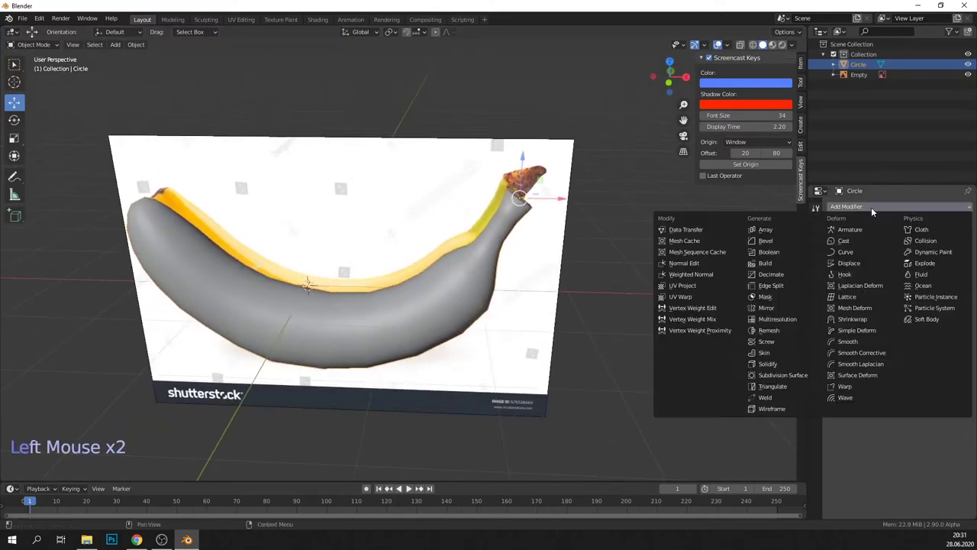
left_click(782, 374)
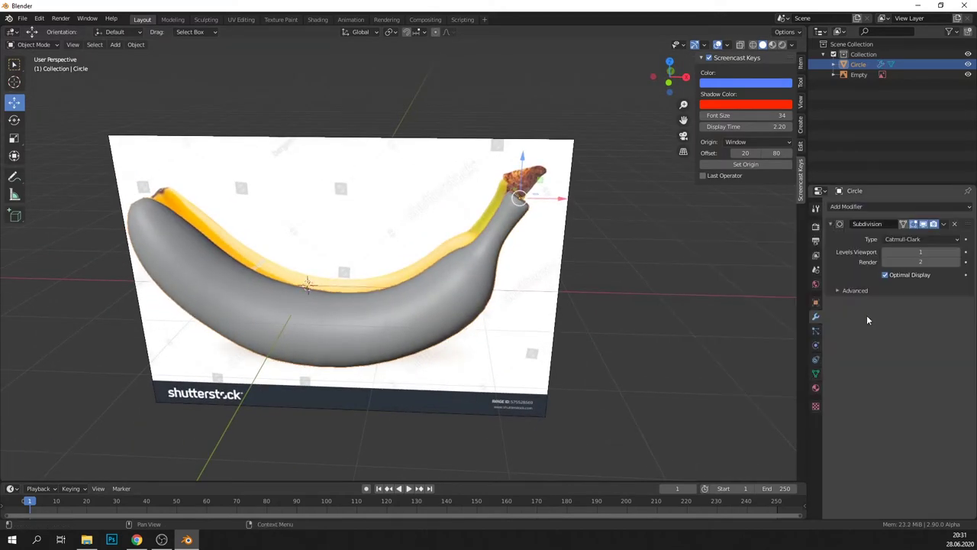
left_click(958, 252)
Set the viewport to the front view and put the banana into Edit Mode
left_click(73, 45)
left_click(252, 200)
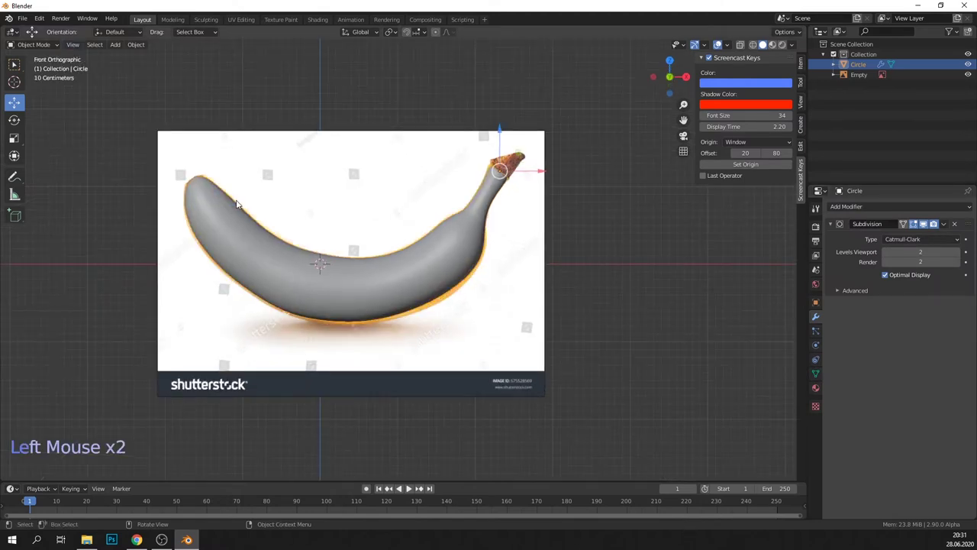
scroll(483, 345, "up", 2)
left_click(34, 45)
left_click(35, 67)
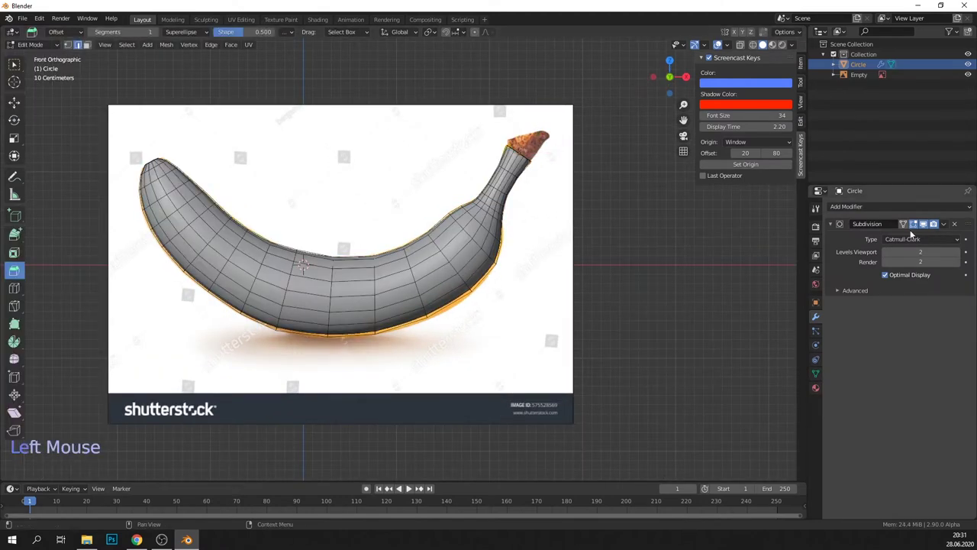
Turn on the Subdivision modifier's on-cage display so the edit cage follows the smoothed surface
left_click(752, 44)
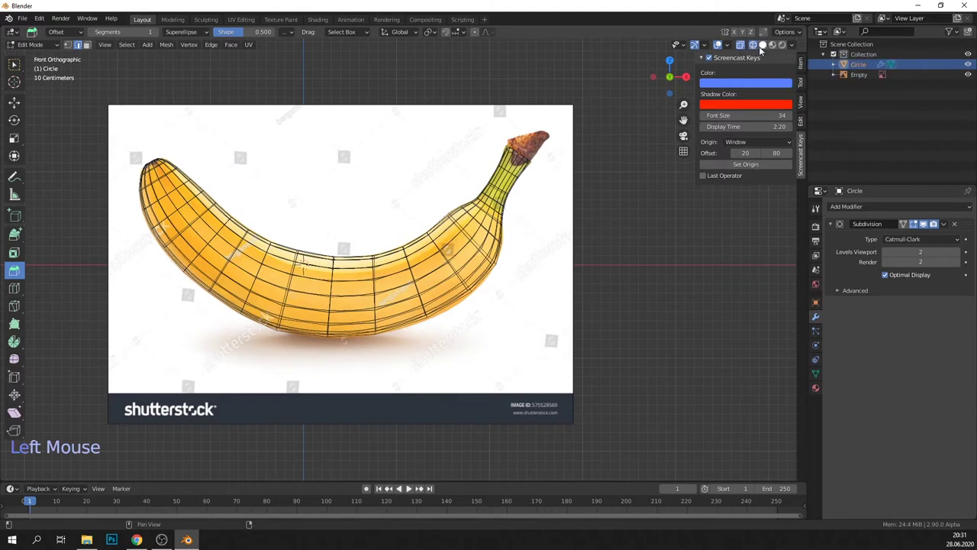
left_click(763, 46)
left_click(914, 223)
left_click(915, 223)
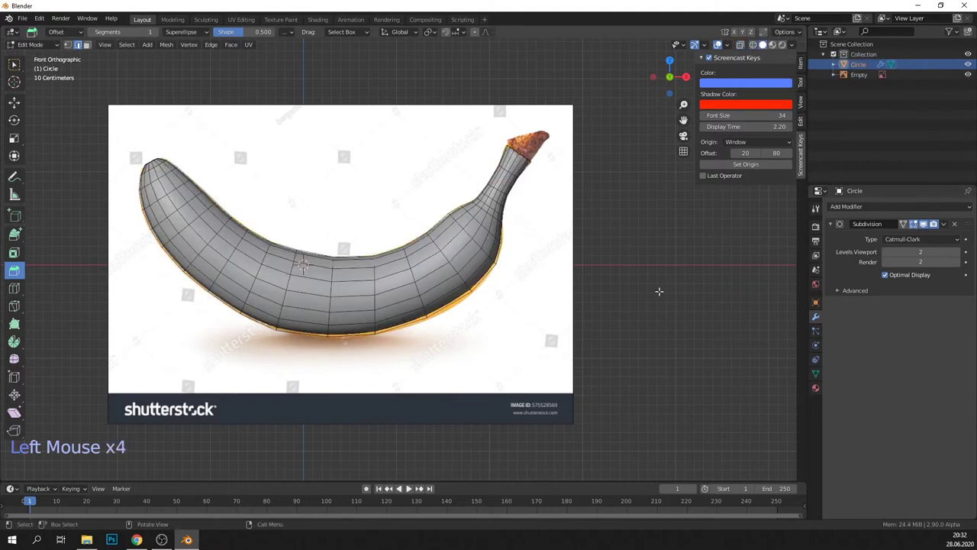
left_click(906, 223)
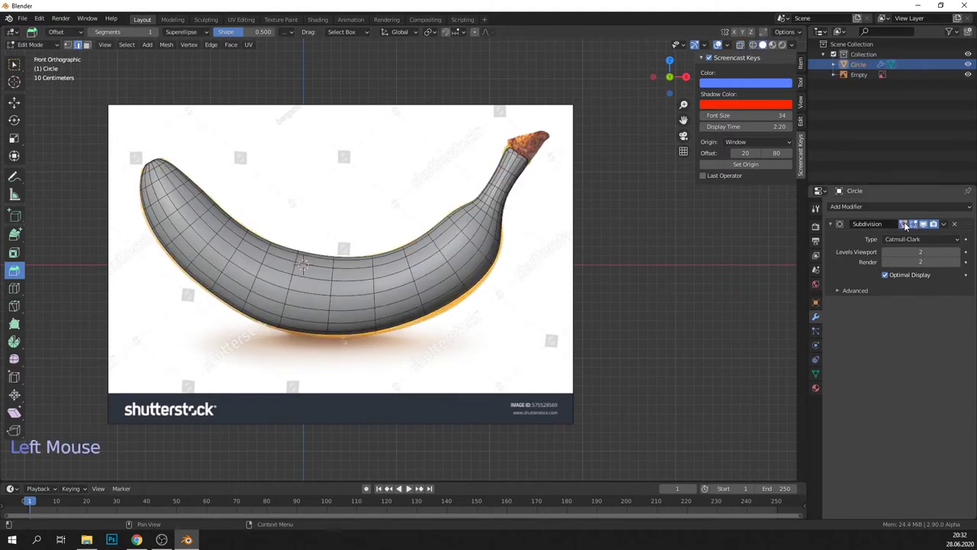
Scale the edge loop on the banana's body midway between its middle and neck by about 1.036 and turn on X-ray
scroll(420, 298, "up", 1)
left_click(420, 298, "alt+shift")
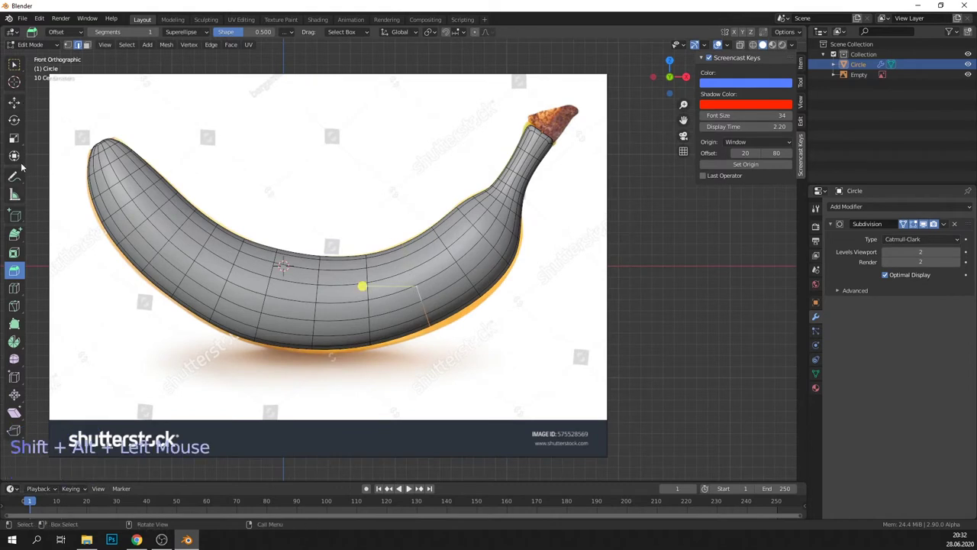
left_click(15, 138)
left_click_drag(376, 289, 374, 289)
left_click(743, 46)
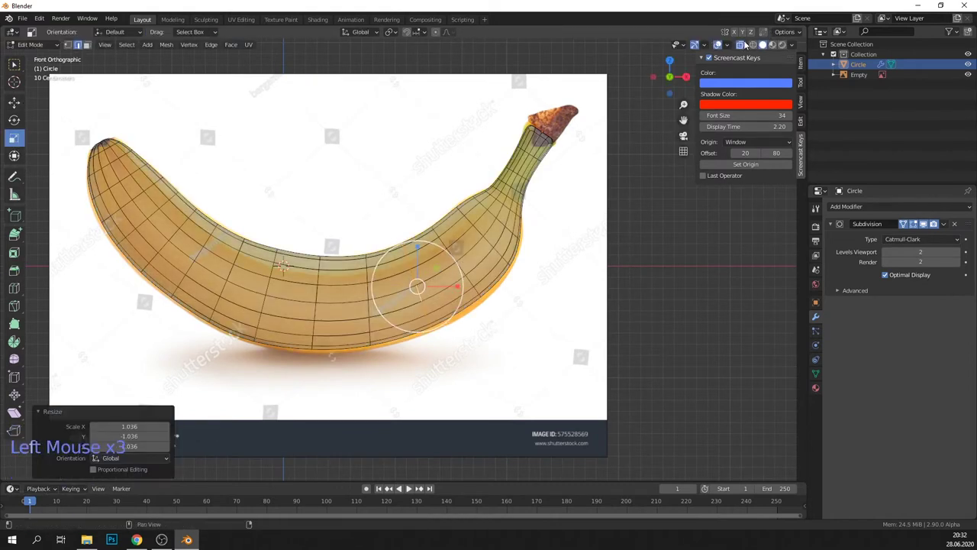
Fine-tune the edge loop midway between the banana's middle and neck to fit the reference outline
left_click(12, 108)
left_click(14, 141)
left_click_drag(427, 243, 416, 267)
left_click(12, 106)
left_click(476, 284)
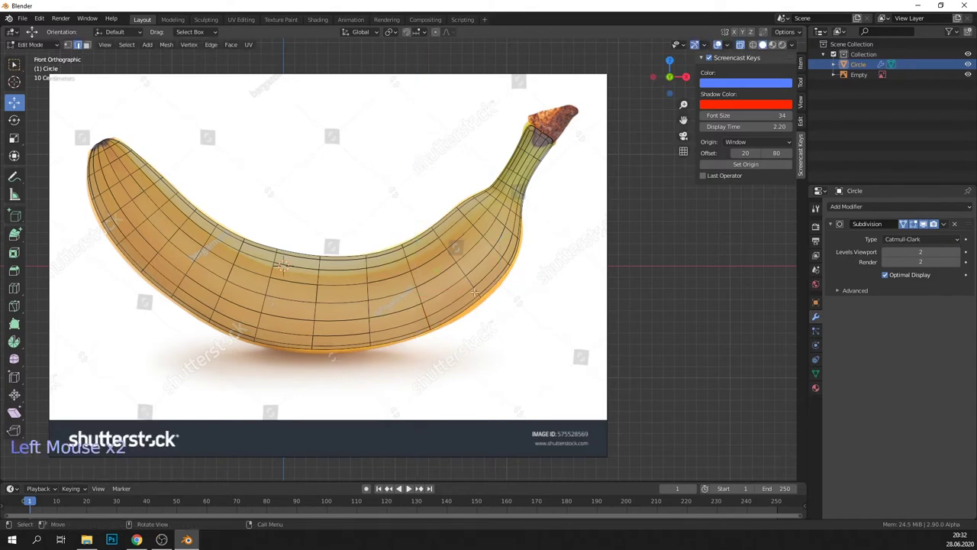
Scale the next edge loop toward the neck and move it about 0.023 m in X and -0.023 m in Z
left_click(475, 291, "alt+shift")
left_click(15, 138)
left_click_drag(492, 235, 467, 263)
left_click(12, 105)
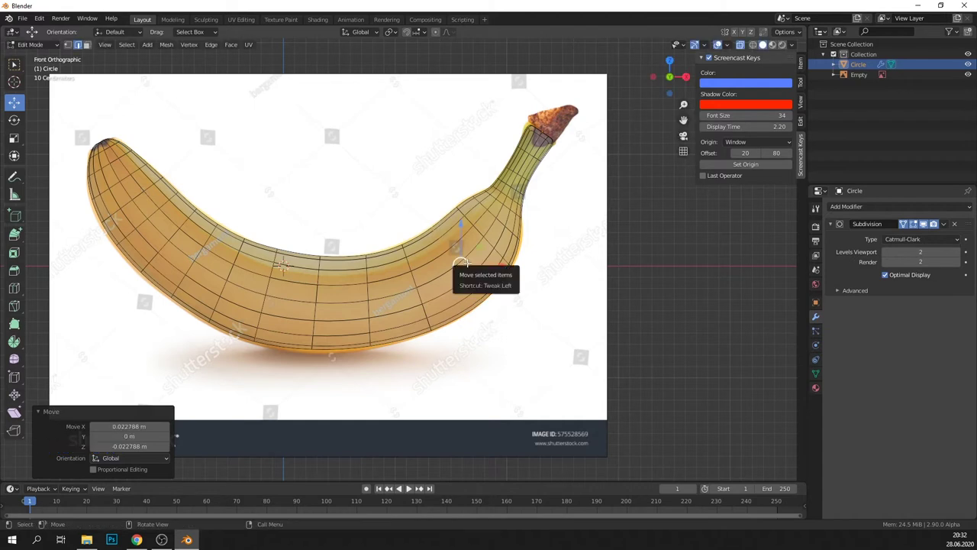
key("alt+a")
Scale the edge loop at the banana's middle and move it down by about 0.032 m to fit the reference
left_click(311, 341, "alt+shift")
left_click(14, 137)
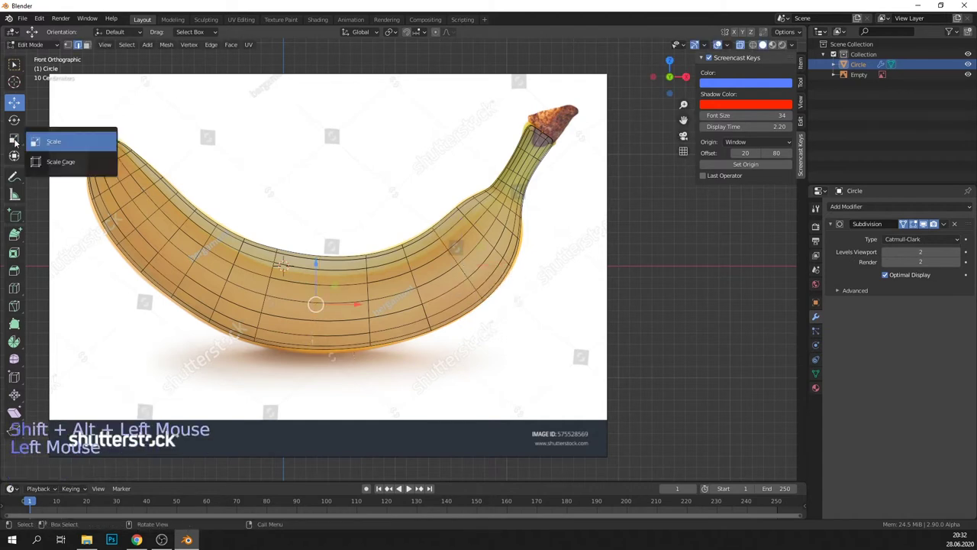
left_click(46, 138)
left_click_drag(349, 275, 317, 283)
left_click(14, 105)
key("ctrl+z")
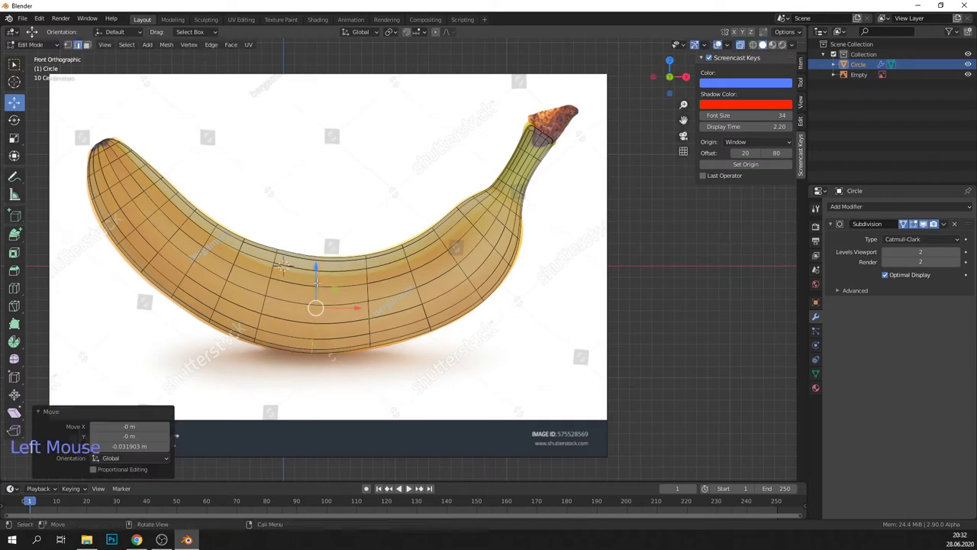
left_click(365, 326)
key("alt+a")
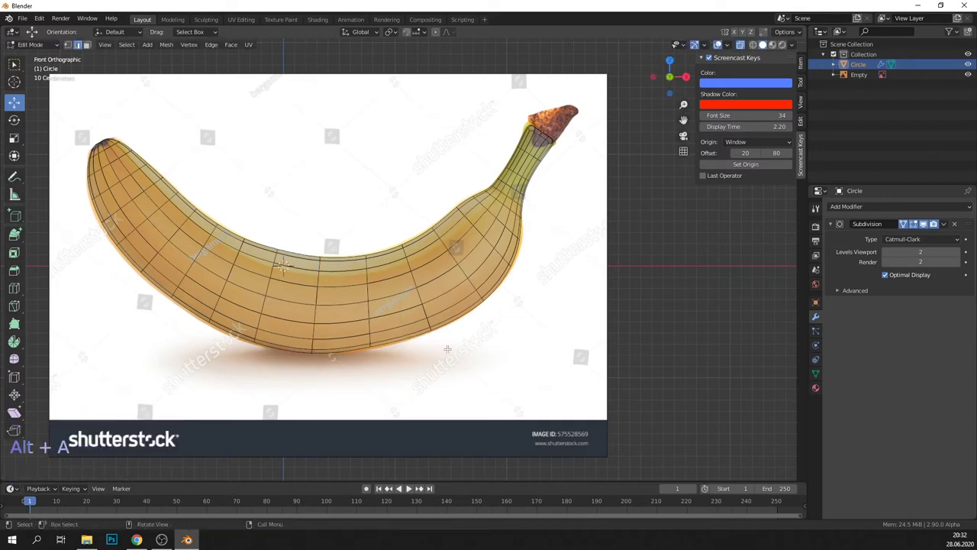
Scale the edge loop just beside the banana's middle, on the neck side, by about 1.048
left_click(369, 309, "alt+shift")
left_click(13, 139)
left_click_drag(399, 275, 406, 269)
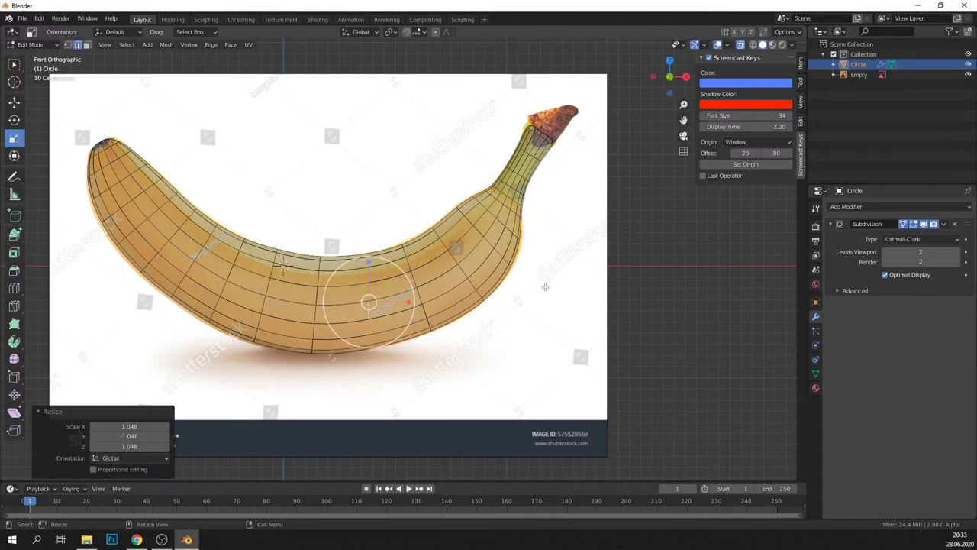
left_click(374, 134)
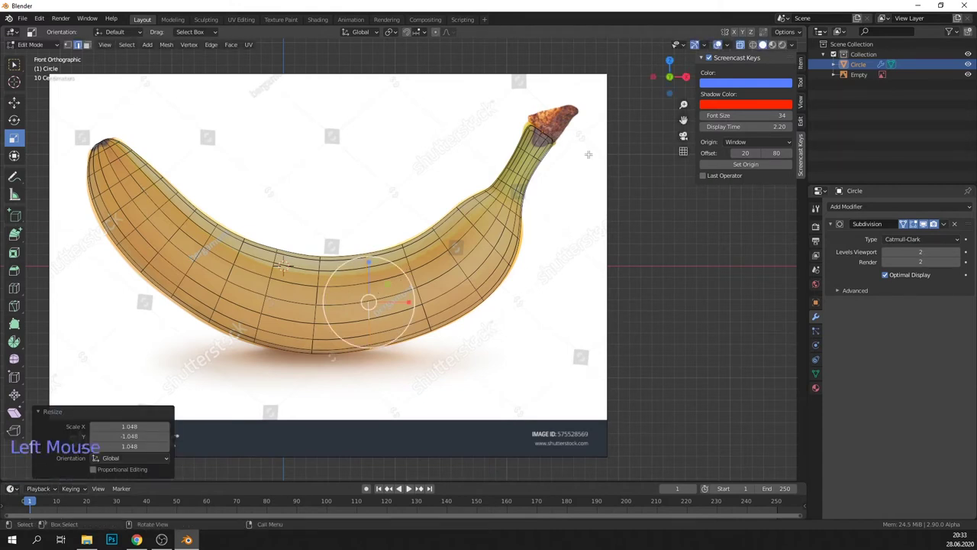
Switch to vertex selection and scale the stem's end ring by about 1.284 in X and Z only
left_click(67, 45)
left_click(13, 139)
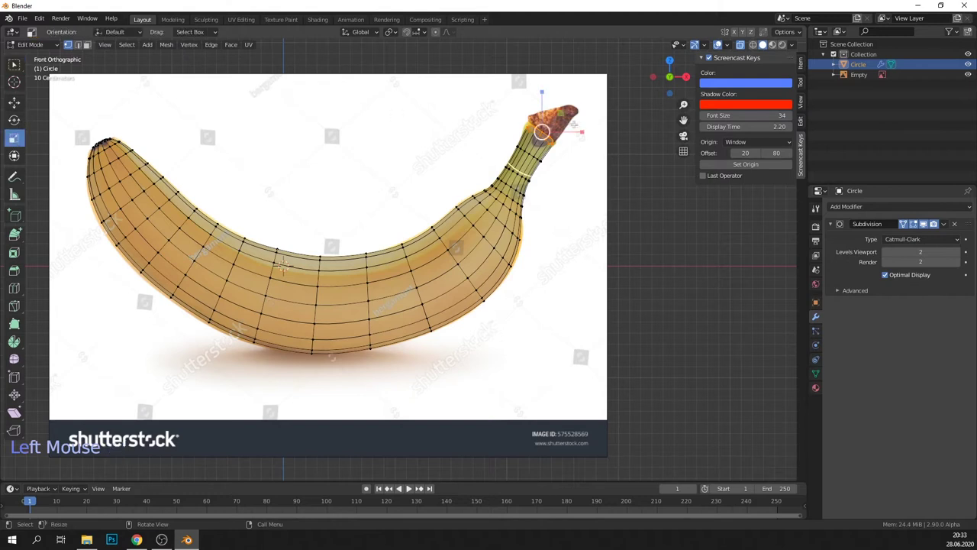
left_click_drag(556, 118, 573, 107)
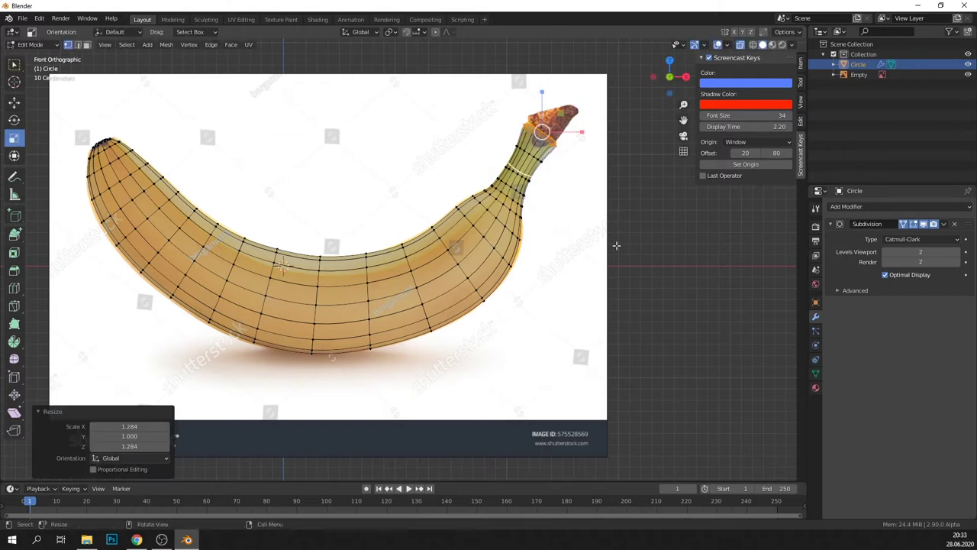
left_click(616, 245)
Scale the edge loop on the banana's shoulder just below the neck by about 1.056
left_click(507, 227, "alt+shift")
left_click(588, 241)
left_click(506, 228, "alt+shift")
key("ctrl+z")
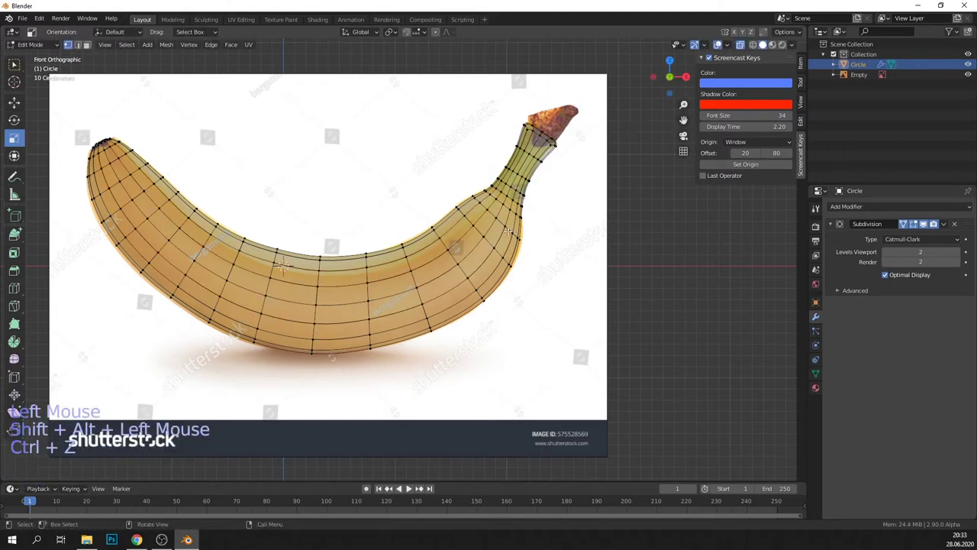
left_click(497, 216, "alt+shift")
left_click_drag(522, 189, 537, 186)
Turn off X-ray, keep solid shading and hide the reference image to see only the banana mesh
middle_click_drag(540, 188, 571, 220)
scroll(571, 220, "down", 3)
left_click(772, 46)
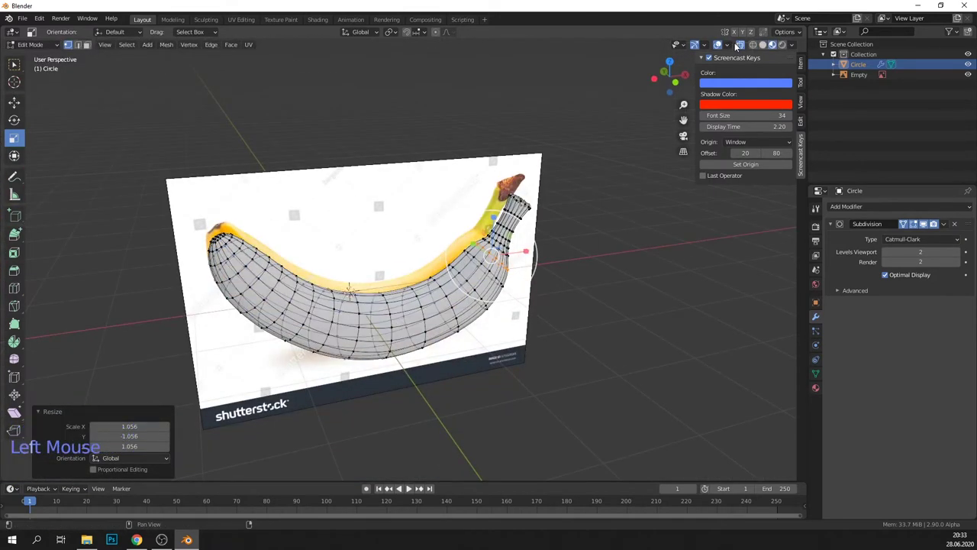
left_click(739, 46)
middle_click_drag(615, 285, 583, 268)
left_click(764, 46)
middle_click_drag(563, 353, 585, 364)
left_click(586, 363)
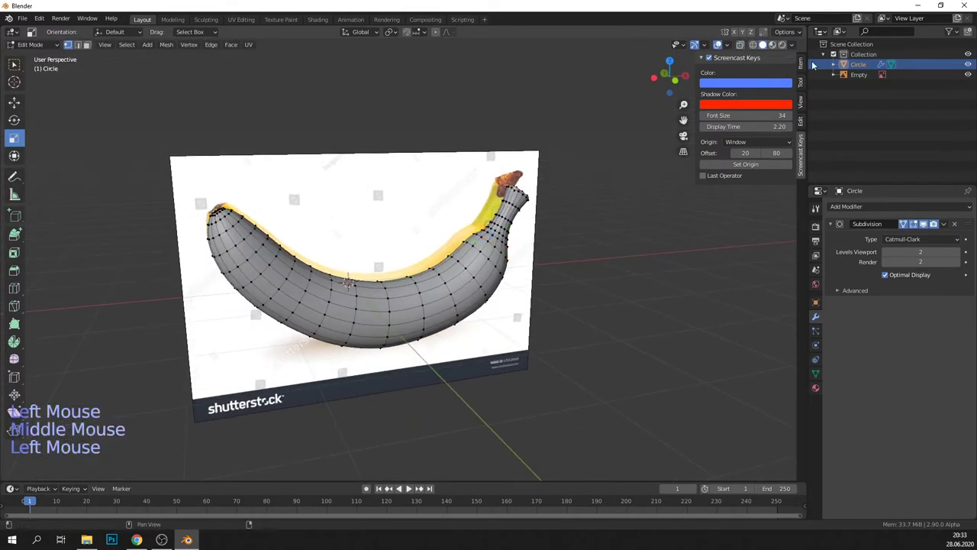
left_click(968, 75)
middle_click_drag(610, 229, 510, 272)
scroll(458, 290, "up", 1)
middle_click_drag(268, 382, 314, 364)
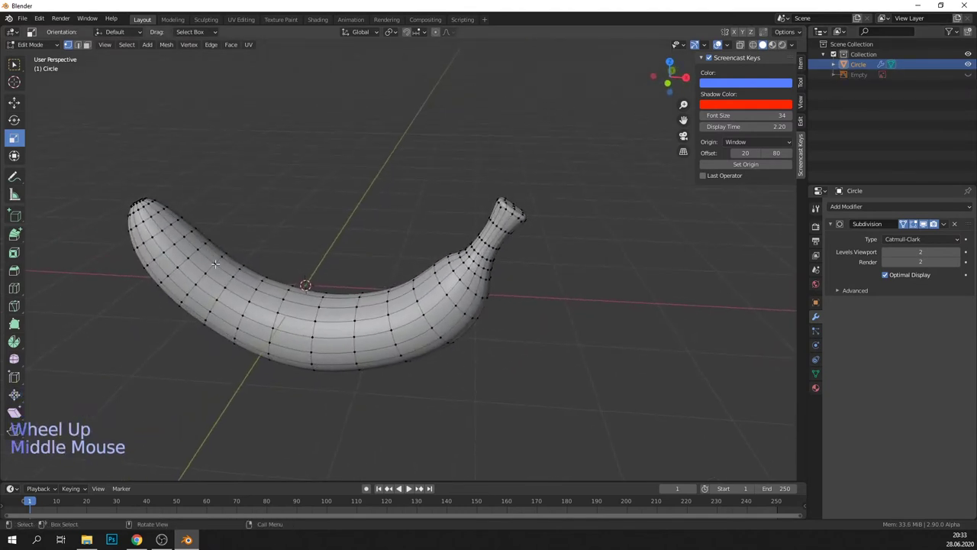
Switch to edge selection and try to select an edge loop on the banana's body near the tip
left_click(77, 44)
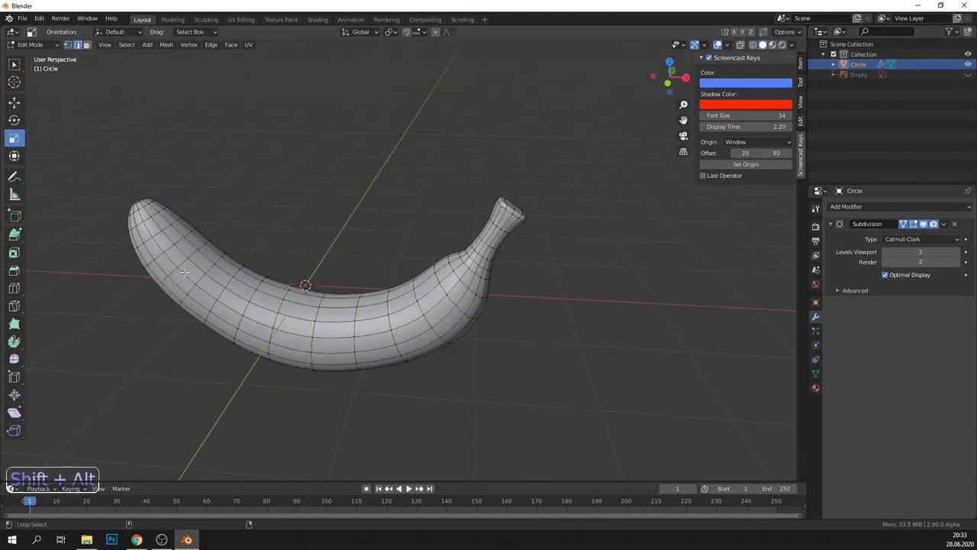
left_click(185, 273, "alt+shift")
left_click(237, 194)
left_click(229, 397)
middle_click_drag(217, 415, 249, 405)
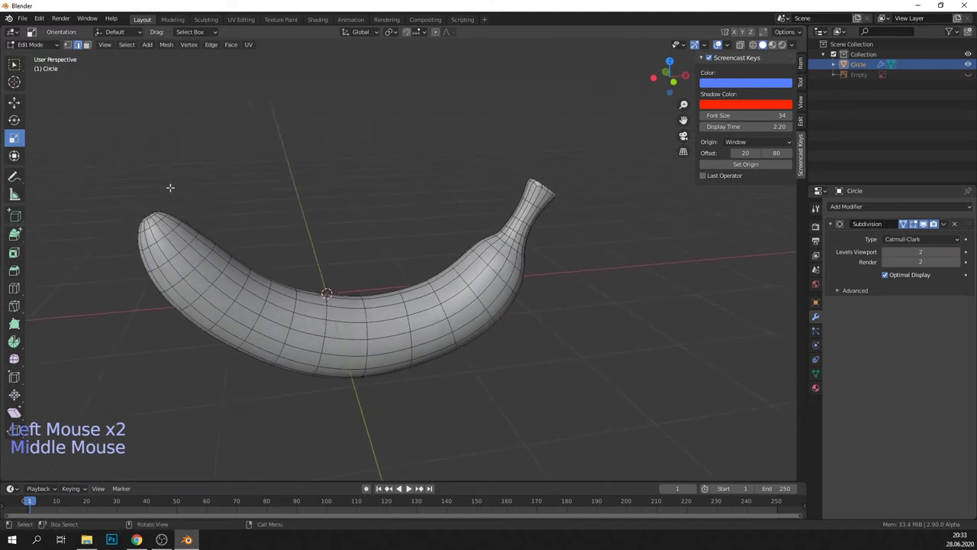
middle_click_drag(170, 187, 165, 236)
Select a lengthwise path of edges along the banana's upper curve from the tip to the stem
left_click(138, 221)
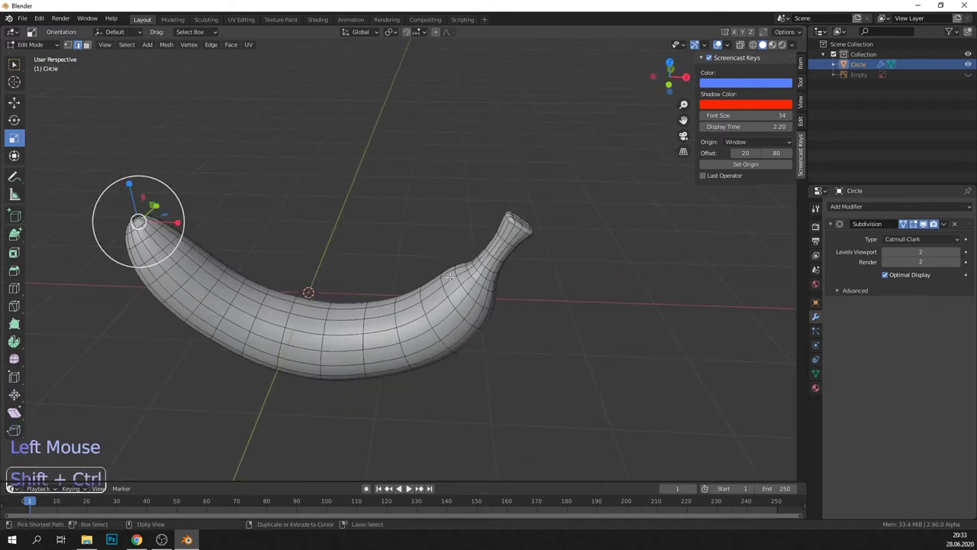
left_click(496, 305, "ctrl+shift")
middle_click_drag(536, 313, 450, 294)
left_click(459, 303)
scroll(460, 303, "up", 1)
left_click(541, 185, "ctrl+shift")
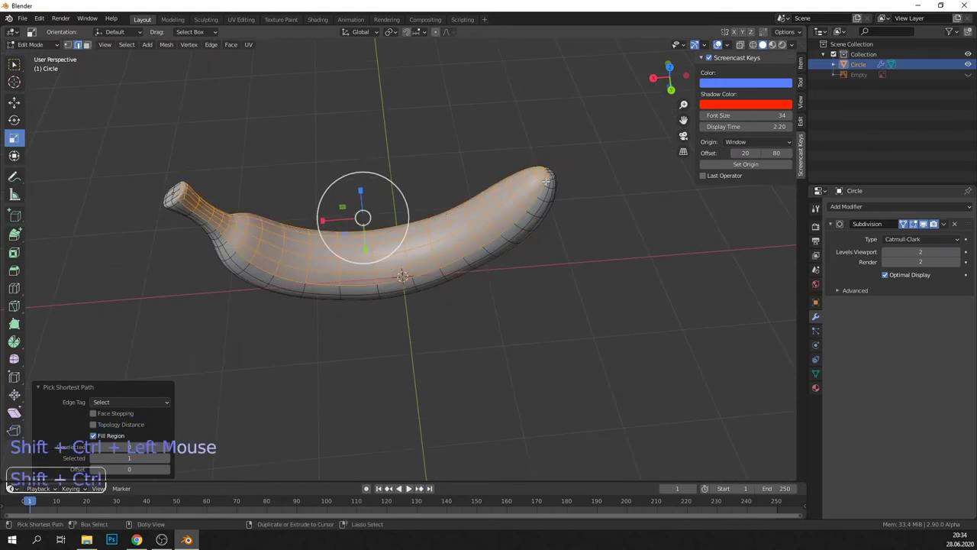
key("ctrl+z")
left_click(541, 185, "shift")
left_click(190, 201, "ctrl+shift")
key("ctrl+z")
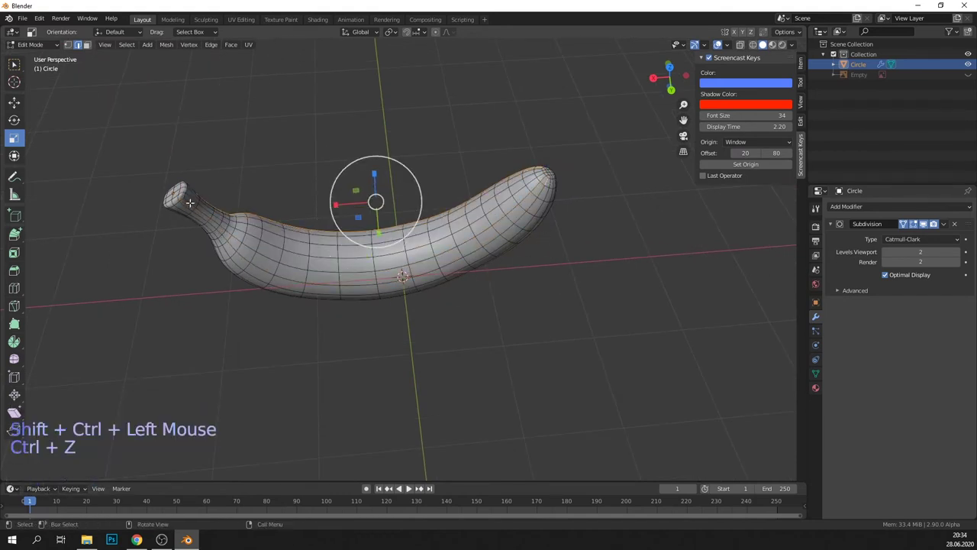
left_click(190, 201, "ctrl+shift")
key("ctrl+z")
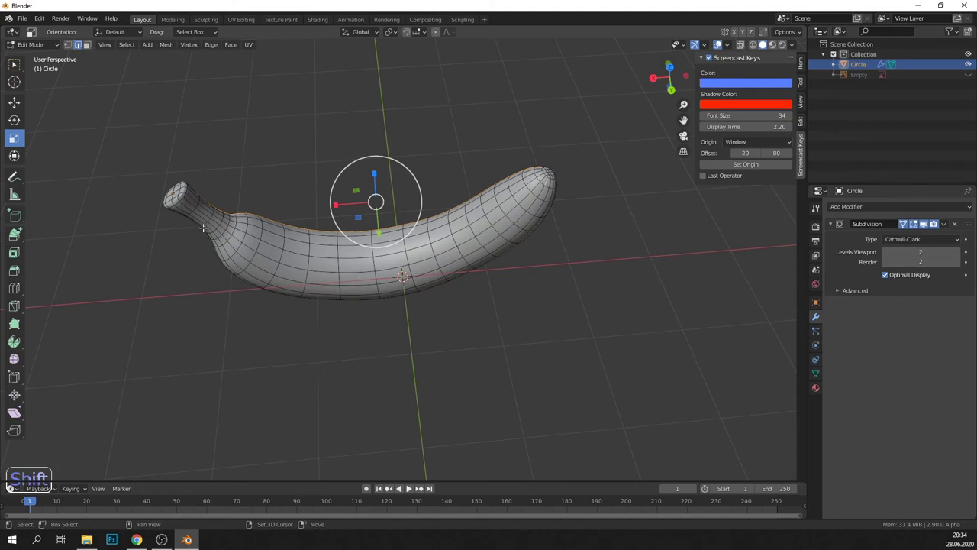
left_click(184, 204, "ctrl+shift")
Extend the lengthwise edge selection on the banana's inner side up through the neck to the stem
middle_click_drag(445, 354, 486, 246)
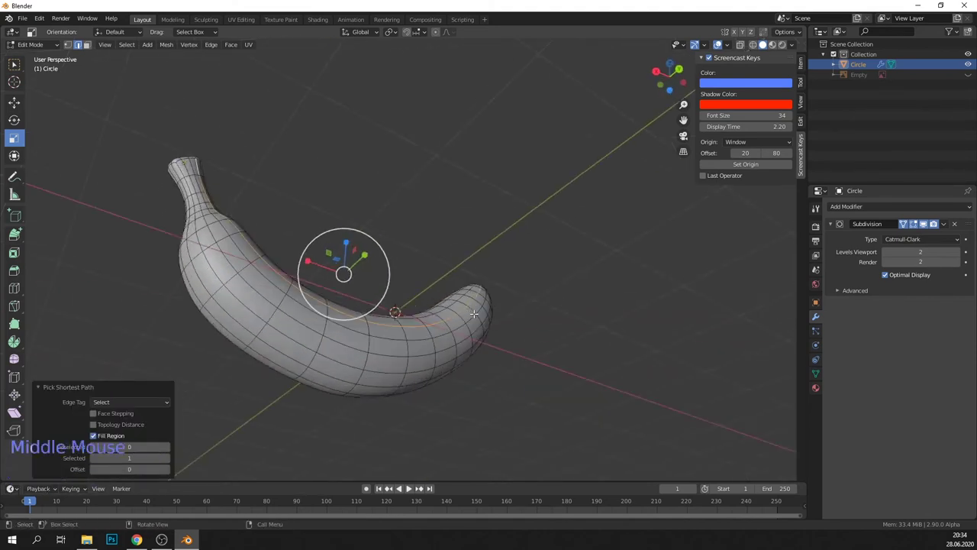
middle_click_drag(475, 314, 473, 308)
middle_click_drag(187, 162, 368, 226)
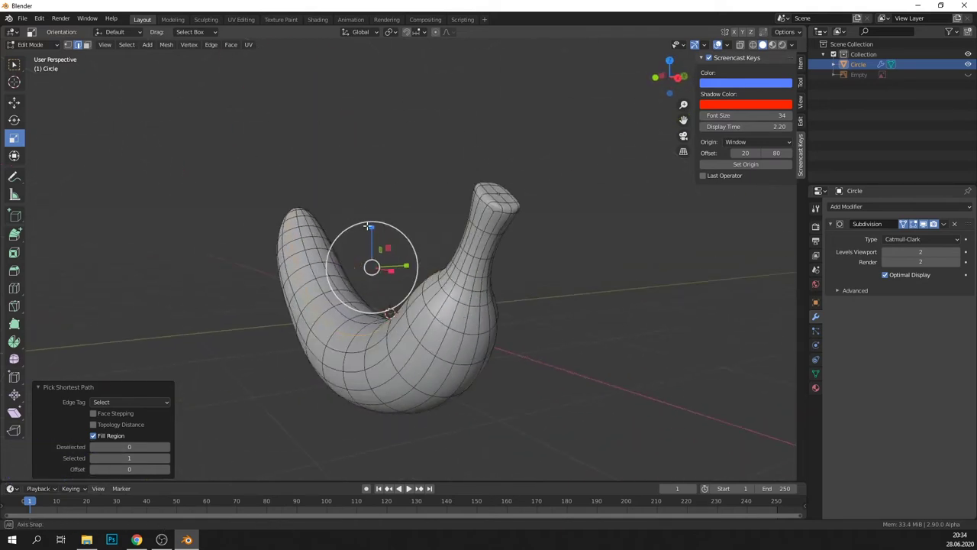
left_click(484, 222, "ctrl+shift")
key("ctrl+z")
left_click(483, 221, "shift")
middle_click_drag(452, 275, 500, 256)
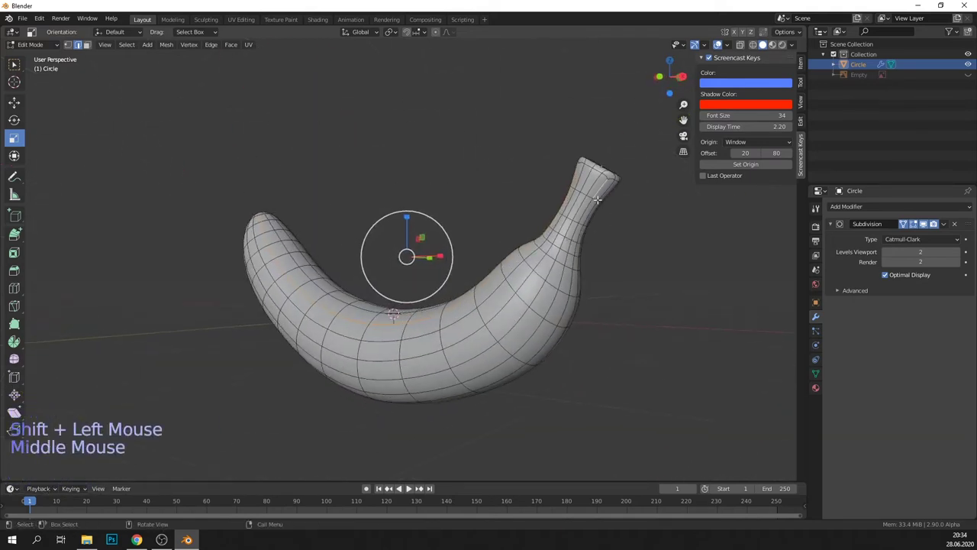
middle_click_drag(497, 350, 534, 378)
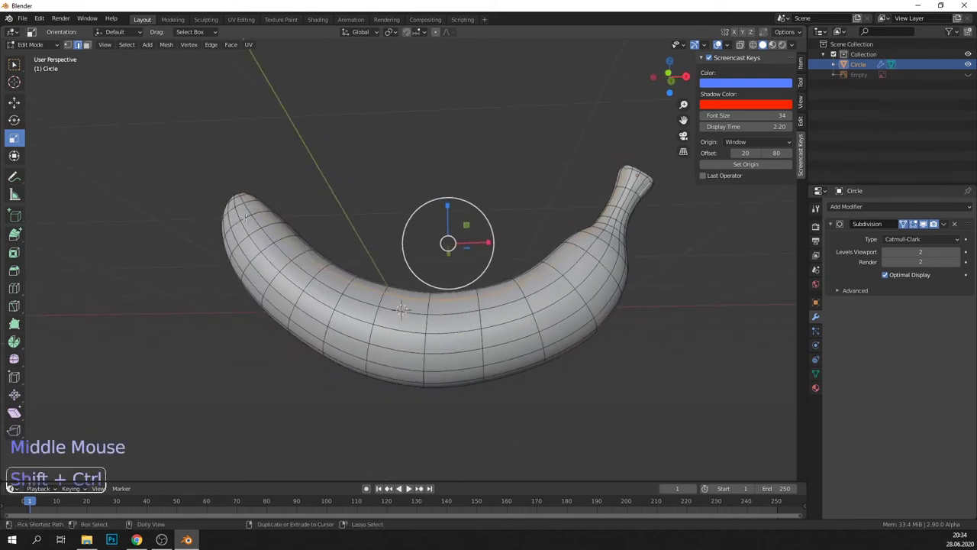
Add another lengthwise edge path between the tip and the stem end to the selection
left_click(250, 248, "ctrl+shift")
key("ctrl+z")
middle_click_drag(254, 256, 262, 118)
left_click(266, 206, "ctrl+shift")
key("ctrl+z")
left_click(267, 207, "shift")
key("ctrl+z")
left_click(266, 207, "ctrl+shift")
left_click(267, 207, "shift")
left_click(261, 119, "shift")
left_click(319, 318, "ctrl+shift")
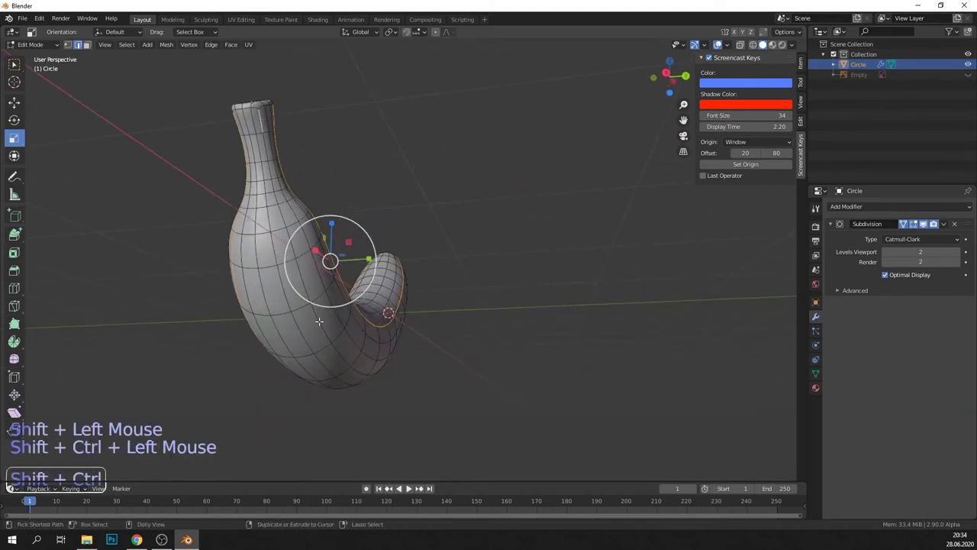
Add the remaining lengthwise edge paths on the banana's back side and underside to the selection
middle_click_drag(319, 318, 288, 309)
left_click(468, 343, "ctrl+shift")
key("ctrl+z")
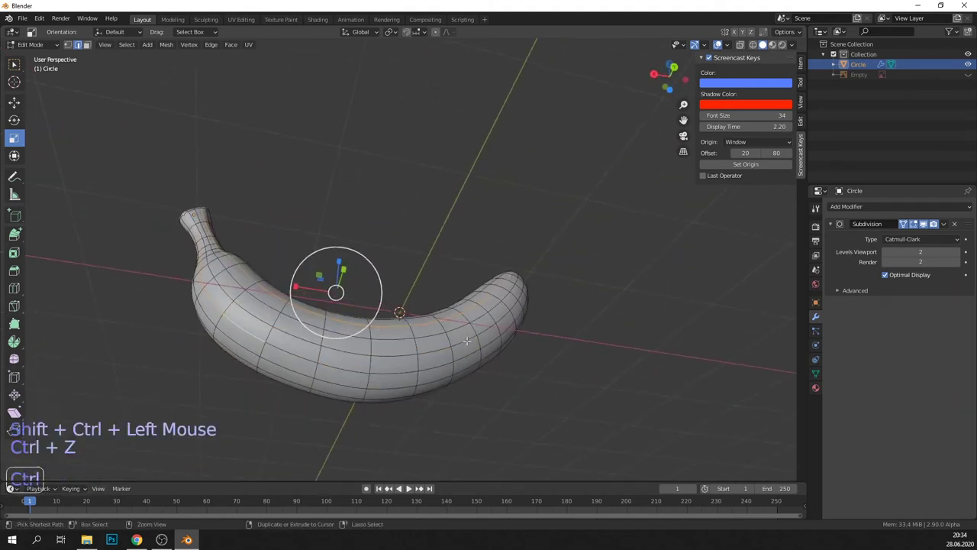
left_click(469, 356, "ctrl+shift")
middle_click_drag(469, 356, 798, 109)
left_click(427, 290, "ctrl+shift")
Set the mean crease of the selected lengthwise ridge edges to about 0.85
left_click(805, 65)
left_click(801, 63)
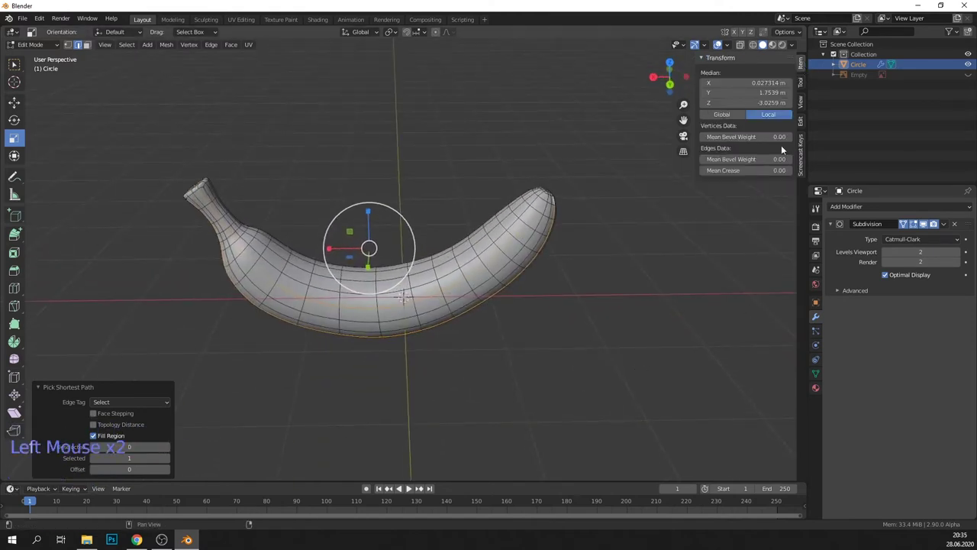
left_click_drag(749, 172, 809, 172)
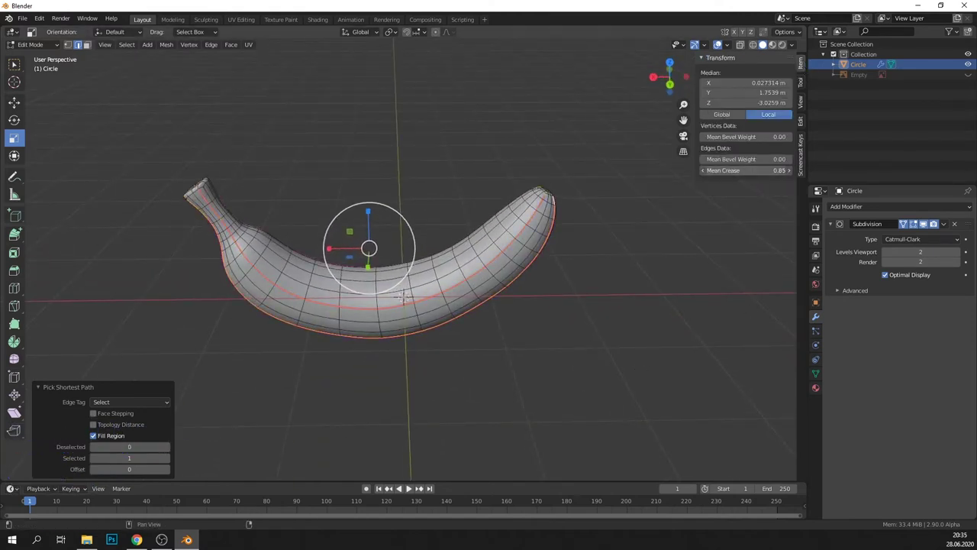
Return to Object Mode, review the creased shape from several angles and select the banana
left_click(36, 45)
left_click(36, 56)
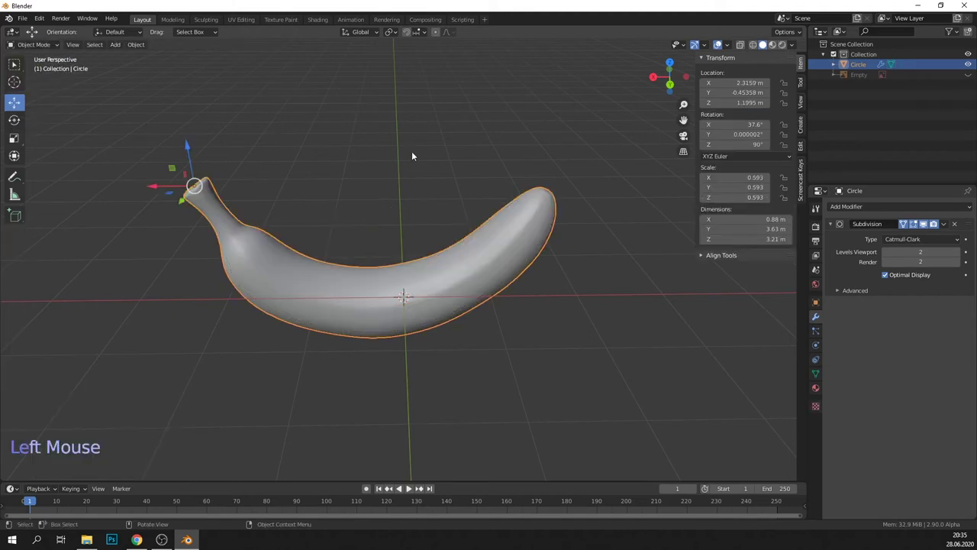
left_click(412, 153)
middle_click_drag(443, 229, 466, 337)
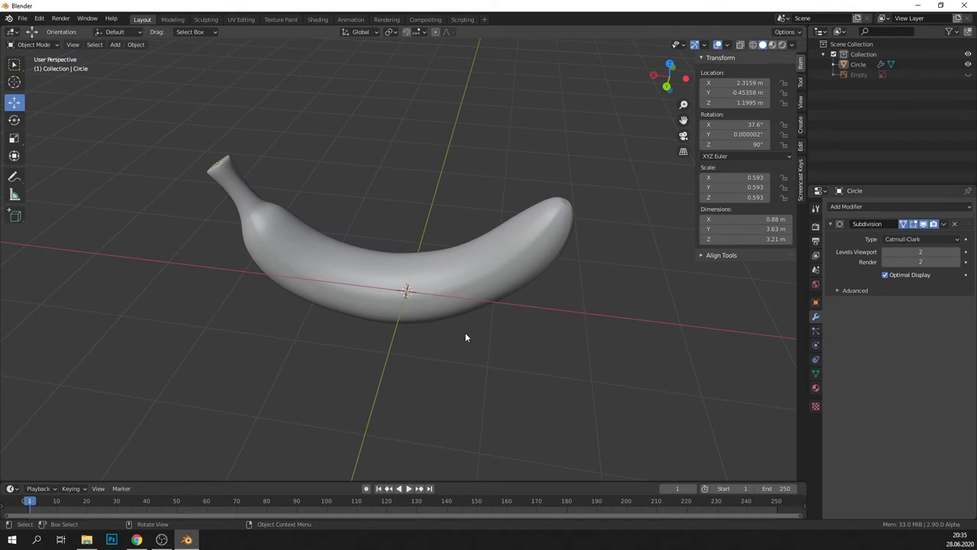
middle_click_drag(413, 335, 387, 318)
left_click(377, 321)
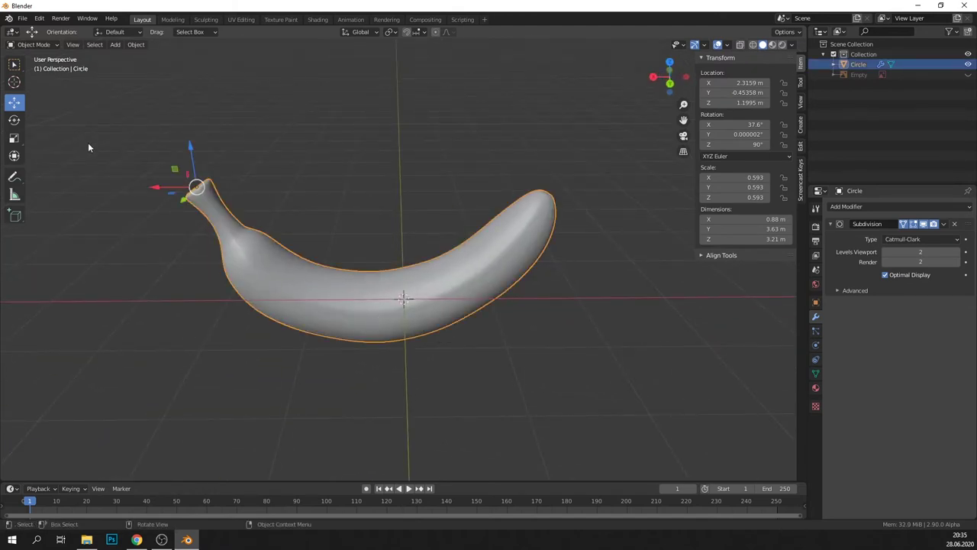
Open the banana in the Sculpting workspace and choose the Smooth brush with a strength of 0.396
left_click(207, 20)
mouse_move(291, 252)
middle_mouse_down()
mouse_move(343, 298)
mouse_move(443, 318)
middle_mouse_up()
scroll(443, 319, "up", 2)
left_click(13, 224)
left_click_drag(367, 331, 404, 338)
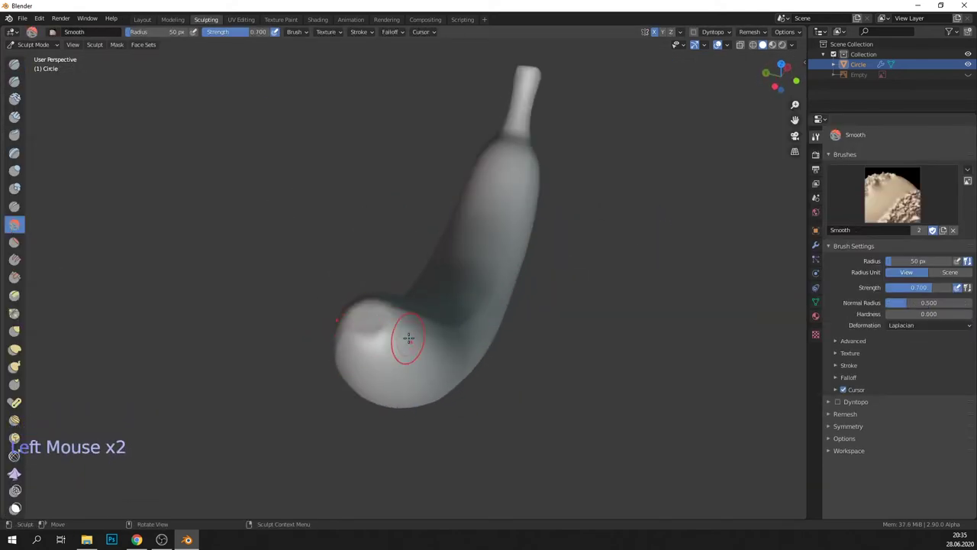
key("ctrl+z")
left_click_drag(249, 35, 229, 35)
Change the viewport shading's MatCap to the red one
left_click(792, 45)
left_click(778, 122)
left_click(623, 191)
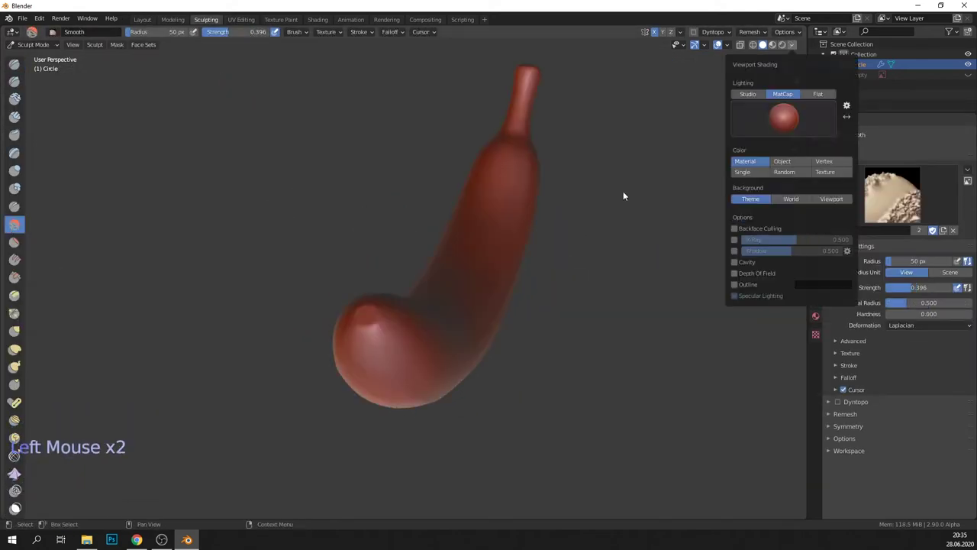
Smooth the surface around the banana's tip with the Smooth brush
middle_click_drag(341, 356, 294, 354)
scroll(294, 353, "up", 2)
mouse_move(279, 309)
left_mouse_down()
mouse_move(268, 271)
mouse_move(240, 302)
left_mouse_up()
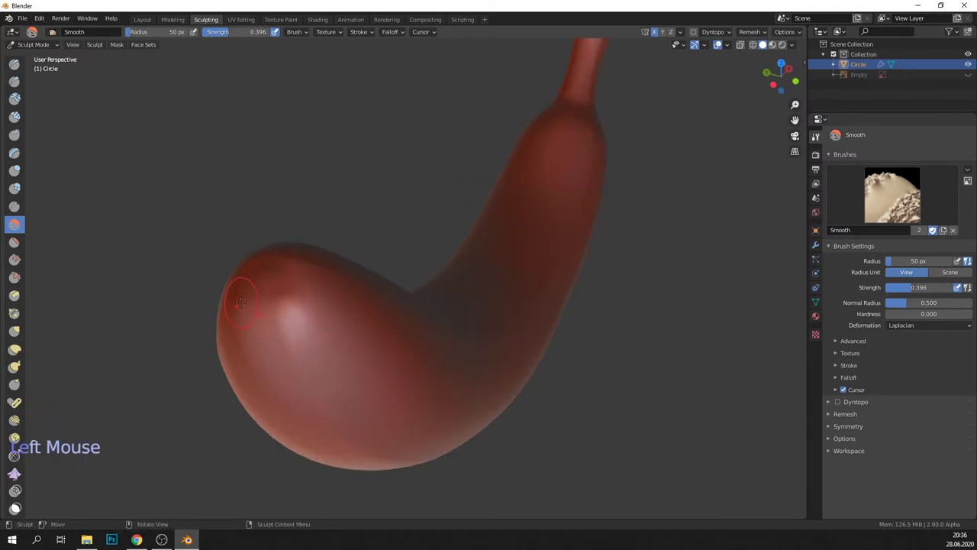
middle_click_drag(274, 273, 196, 298)
left_click(120, 273)
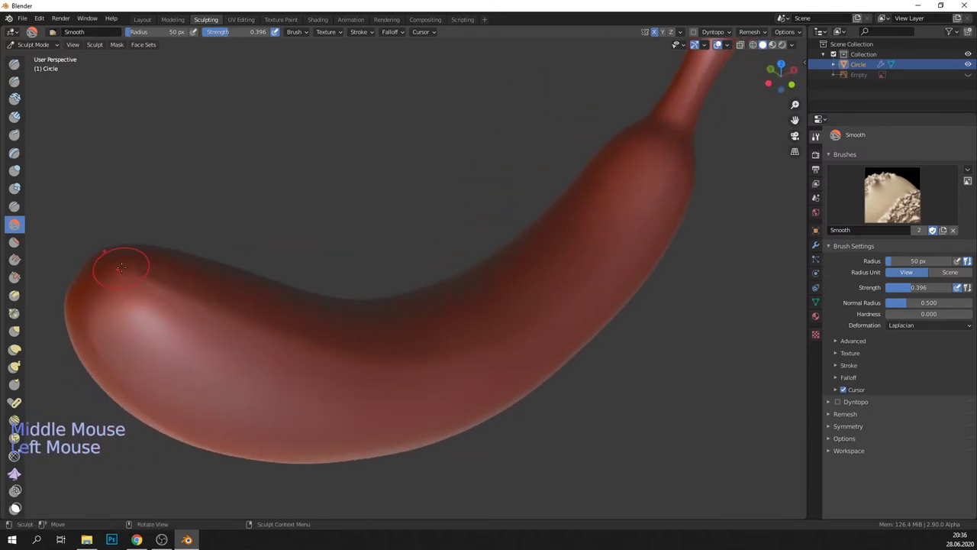
Turn off X mirror symmetry for sculpting and lower the Smooth brush strength to 0.219
left_click(848, 426)
left_click(900, 445)
middle_click_drag(328, 382, 451, 398)
left_click_drag(459, 405, 428, 400)
key("ctrl+z")
left_click_drag(220, 35, 218, 35)
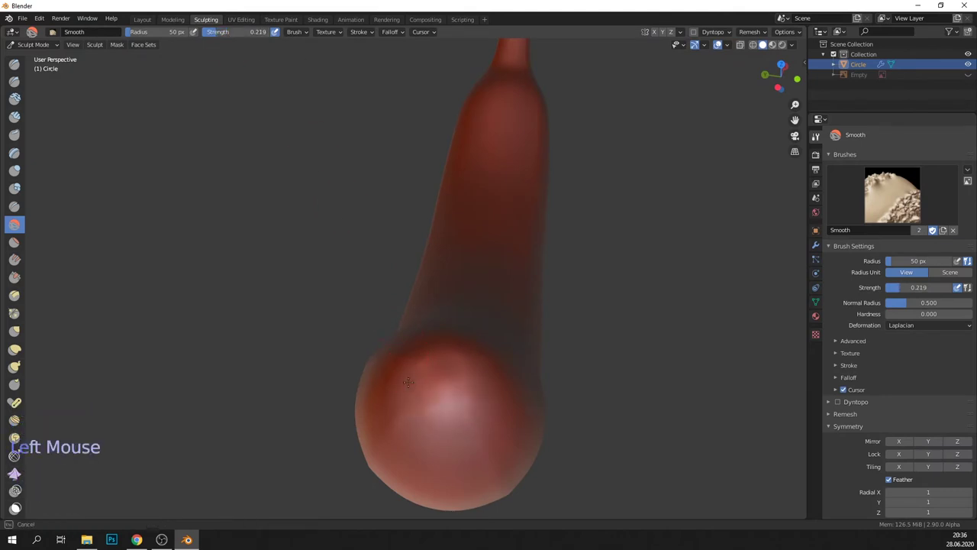
Undo the last smoothing stroke on the banana's tip and enlarge the Smooth brush radius to 107 px
left_click_drag(409, 382, 457, 398)
key("ctrl+z")
middle_click_drag(607, 347, 326, 273)
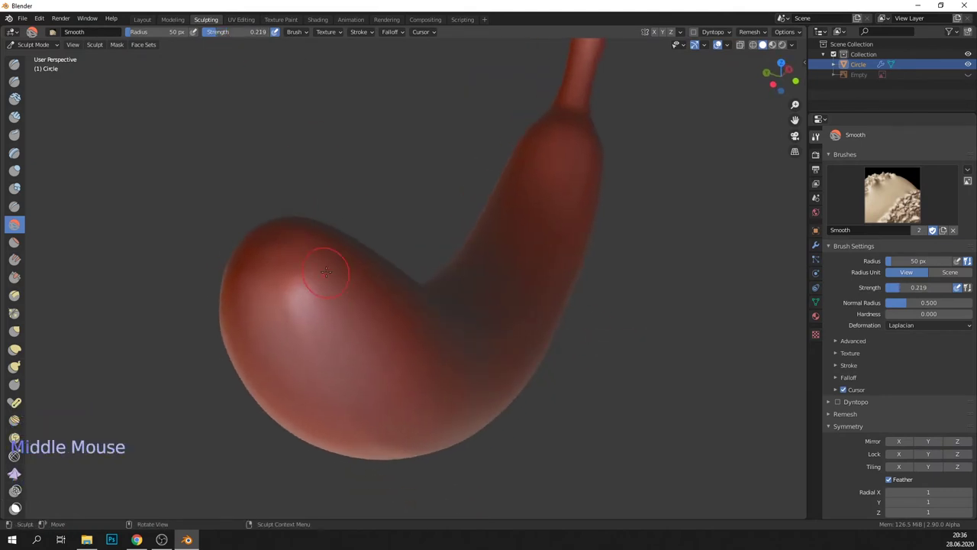
key("f")
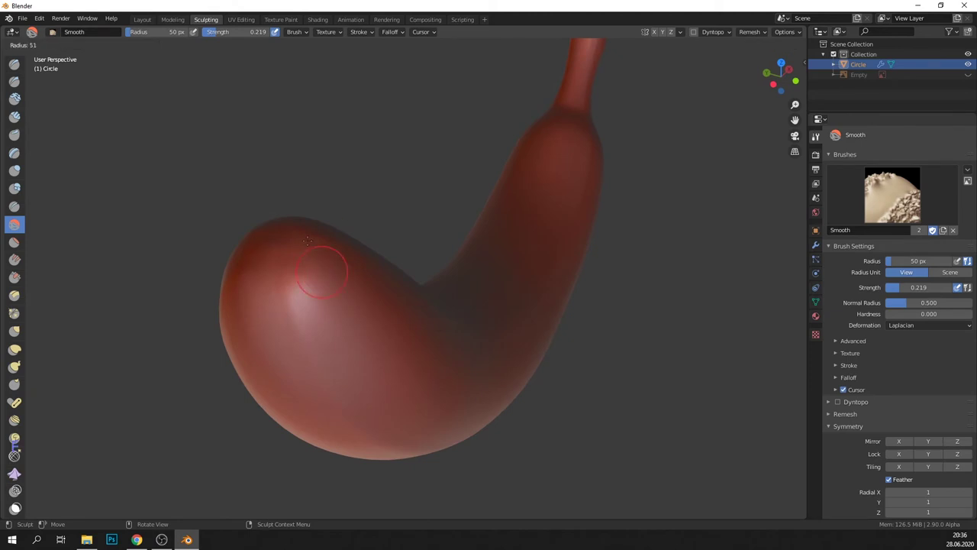
left_click(351, 202)
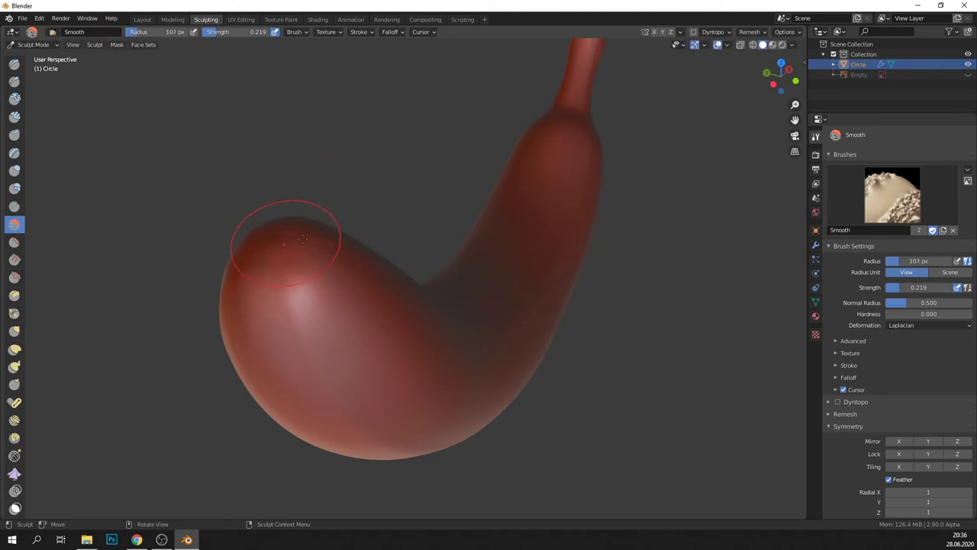
Smooth the surface around the banana's tip end with the enlarged Smooth brush
middle_click_drag(287, 241, 415, 299)
mouse_move(431, 299)
left_mouse_down()
mouse_move(449, 312)
mouse_move(456, 294)
left_mouse_up()
left_click_drag(455, 290, 436, 284)
left_click_drag(427, 284, 397, 283)
middle_click_drag(397, 284, 260, 288)
scroll(549, 286, "down", 3)
middle_click_drag(648, 286, 617, 288)
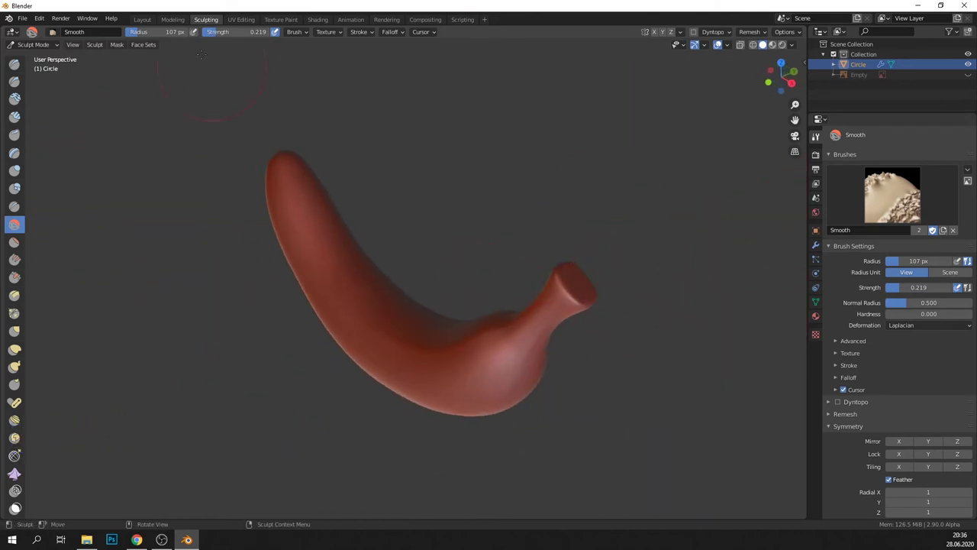
Sculpt the stem's end face outward with the Draw brush at 36 px radius and 0.500 strength
middle_click_drag(547, 285, 530, 286)
scroll(14, 92, "up", 3)
left_click(15, 65)
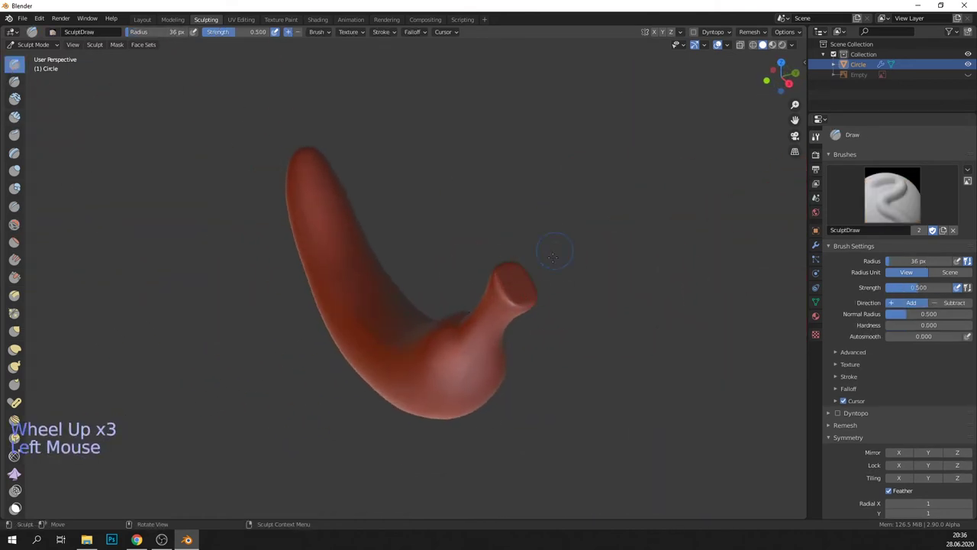
key("ctrl+z")
left_click(298, 33)
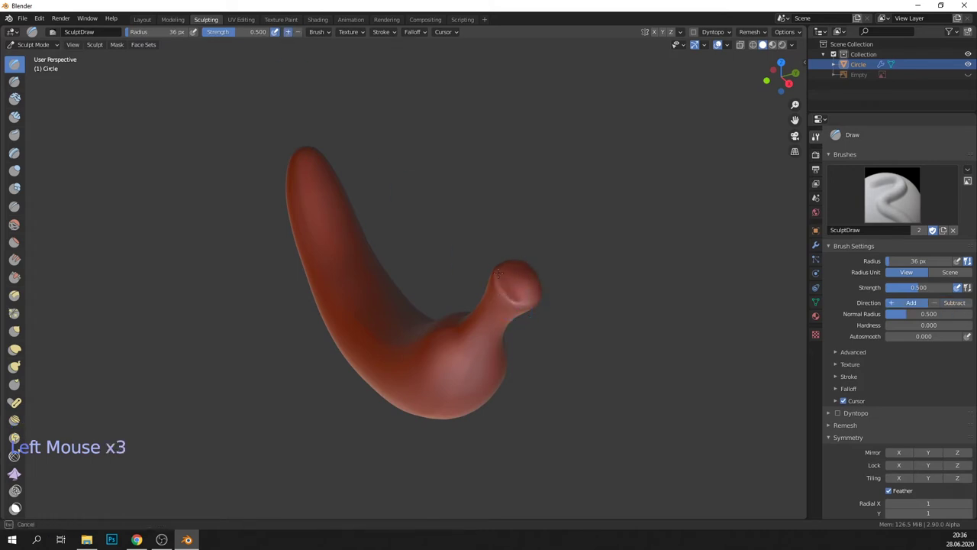
Even out the sculpted stem end with the Smooth brush
left_click(15, 225)
left_click_drag(493, 274, 494, 275)
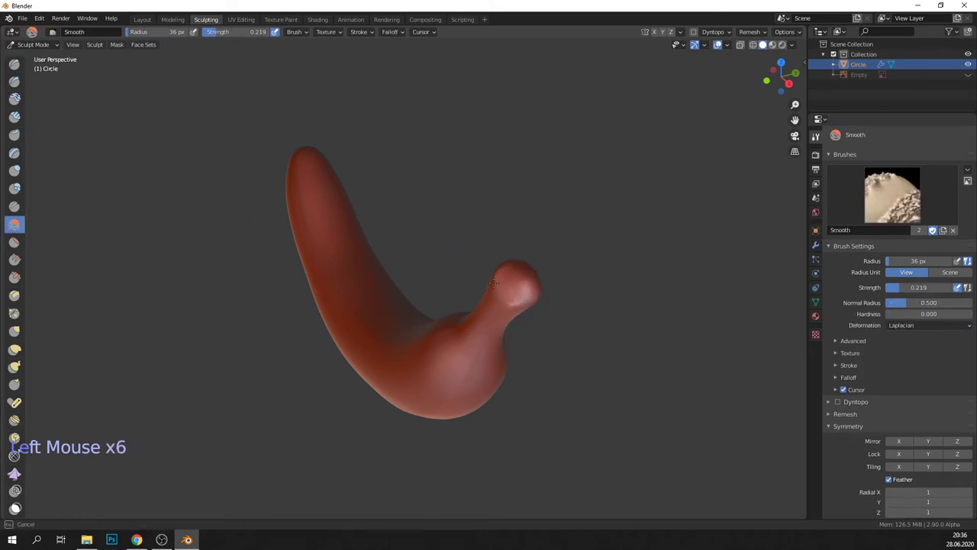
middle_click_drag(496, 283, 575, 254)
left_click_drag(659, 213, 660, 208)
left_click_drag(659, 213, 661, 206)
mouse_move(464, 304)
middle_mouse_down()
mouse_move(547, 312)
mouse_move(456, 304)
mouse_move(454, 295)
middle_mouse_up()
Switch the banana to Edit Mode and select all its creased edges with Select Similar by Crease
left_click(36, 45)
left_click(38, 58)
middle_click_drag(465, 188, 429, 194)
left_click(33, 44)
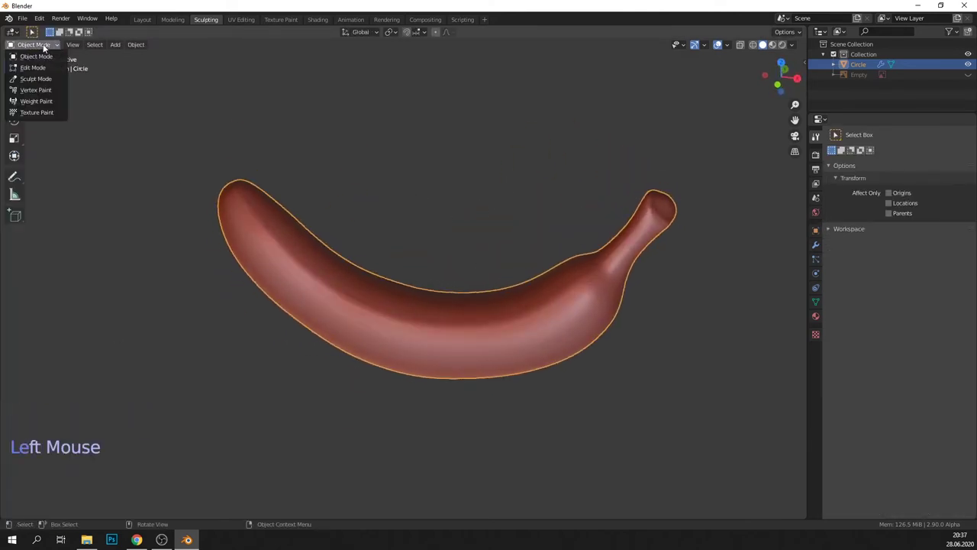
left_click(42, 65)
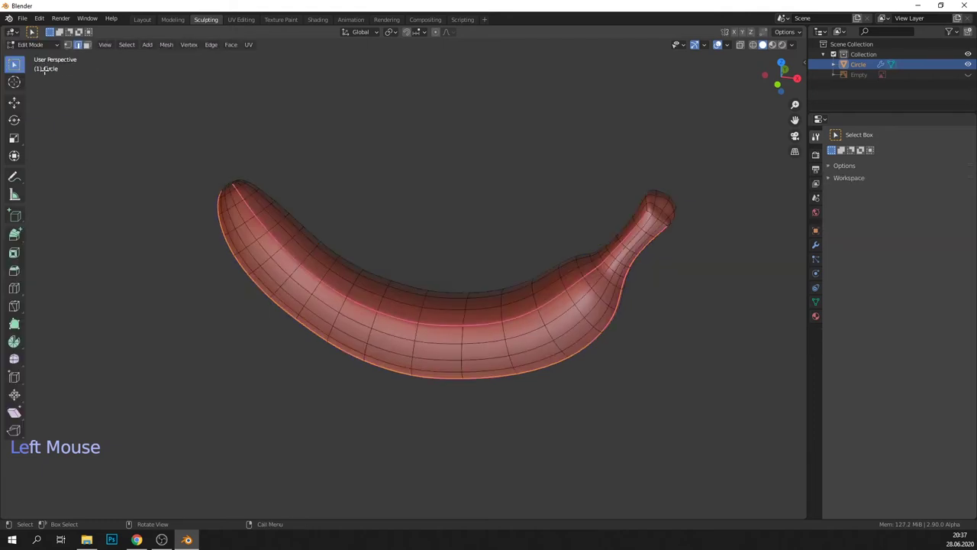
left_click(127, 45)
mouse_move(182, 159)
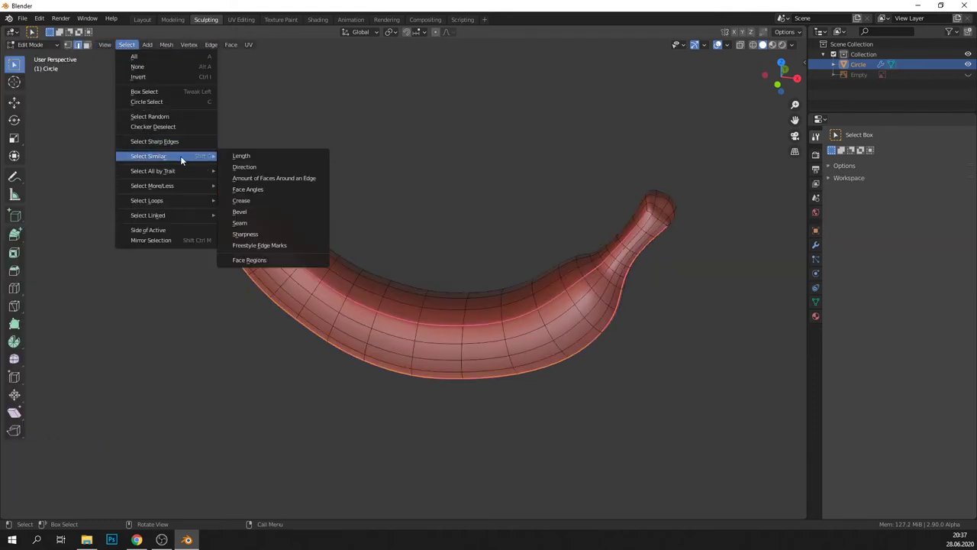
left_click(245, 199)
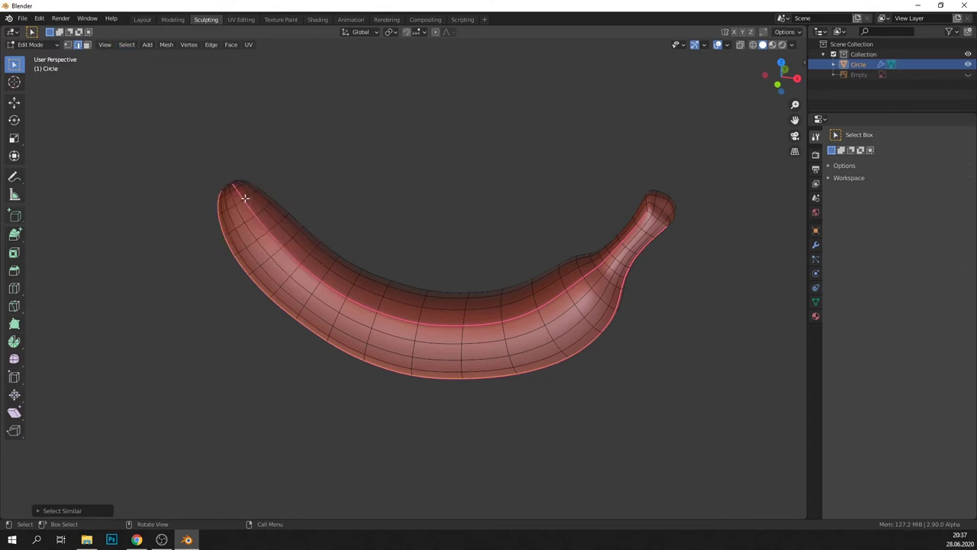
left_click(14, 102)
left_click_drag(434, 233, 431, 222)
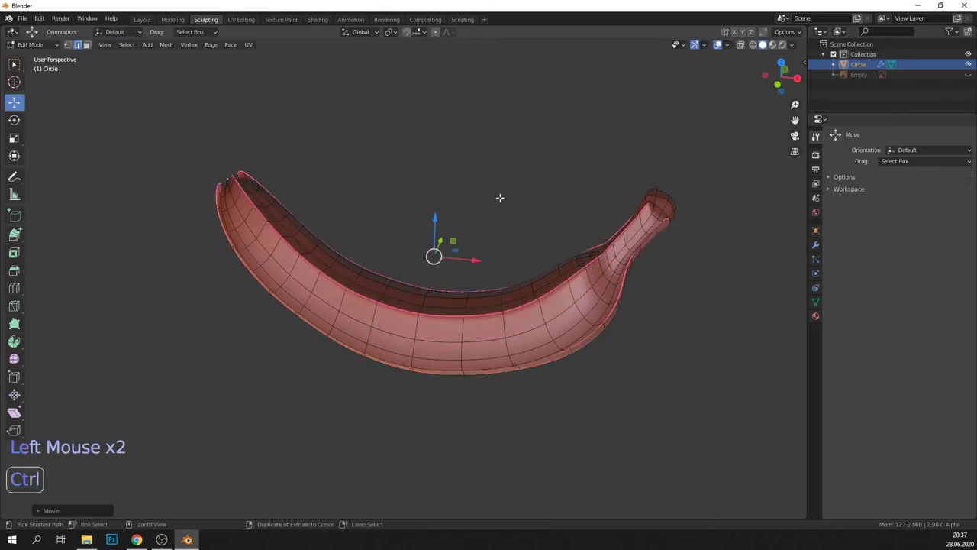
key("ctrl+z")
Extend the edge selection with the edges that link the ridge lines around the banana's tip
middle_click_drag(240, 329, 331, 306)
scroll(315, 338, "up", 2)
scroll(330, 306, "up", 2)
left_click(330, 306, "shift")
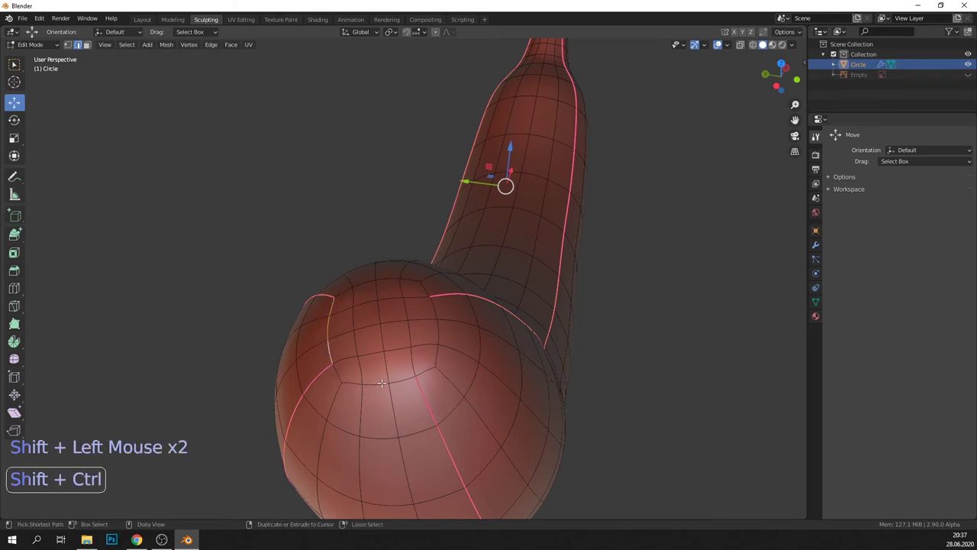
left_click(339, 377, "ctrl+shift")
key("ctrl+z")
left_click(348, 383, "alt+shift")
left_click(349, 383, "shift")
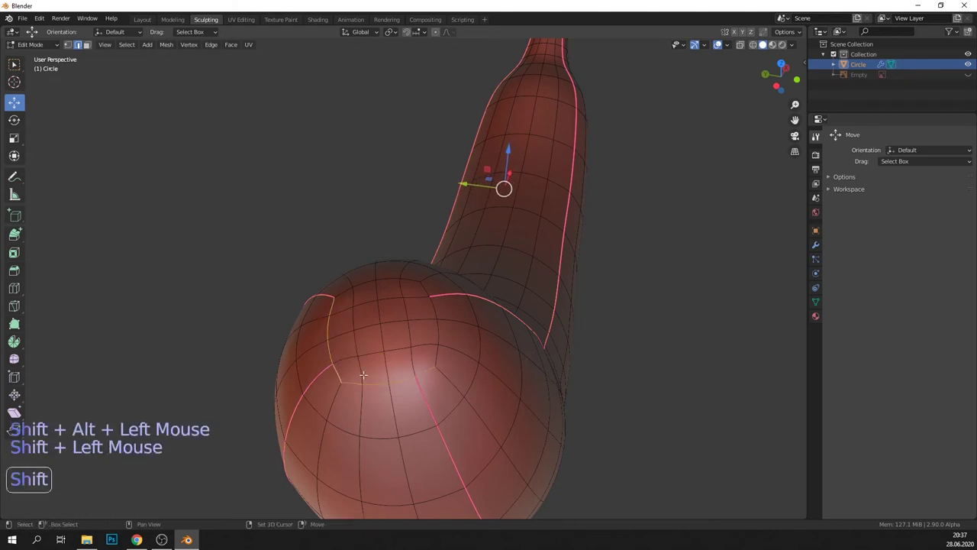
left_click(348, 382, "alt+shift")
left_click(428, 351, "alt+shift")
Add the first edge sections around the stem's end rim to the selection
scroll(569, 288, "down", 3)
middle_click_drag(428, 351, 638, 320)
scroll(552, 320, "up", 1)
left_click(668, 317, "ctrl+shift")
key("ctrl+z")
left_click(668, 317, "shift")
left_click(668, 317, "ctrl+shift")
left_click(491, 257, "shift")
left_click(491, 257, "ctrl+shift")
middle_click_drag(491, 258, 389, 255)
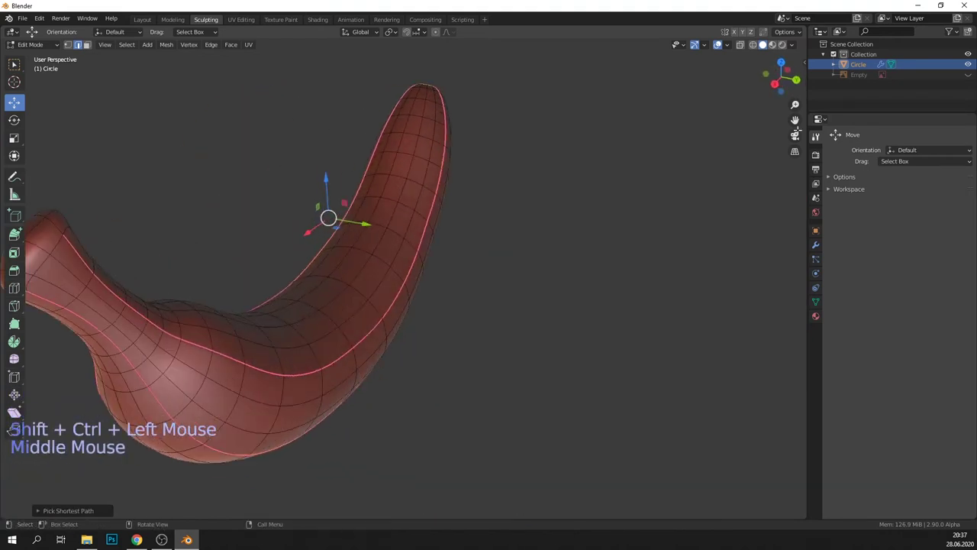
Add the remaining edges around the stem's end rim so the selection links all ridge lines
left_click_drag(795, 120, 222, 130)
middle_click_drag(252, 199, 191, 222)
left_click(242, 295, "shift")
left_click(261, 272, "ctrl+shift")
middle_click_drag(261, 273, 80, 265)
left_click(80, 265, "shift")
left_click(82, 264, "ctrl+shift")
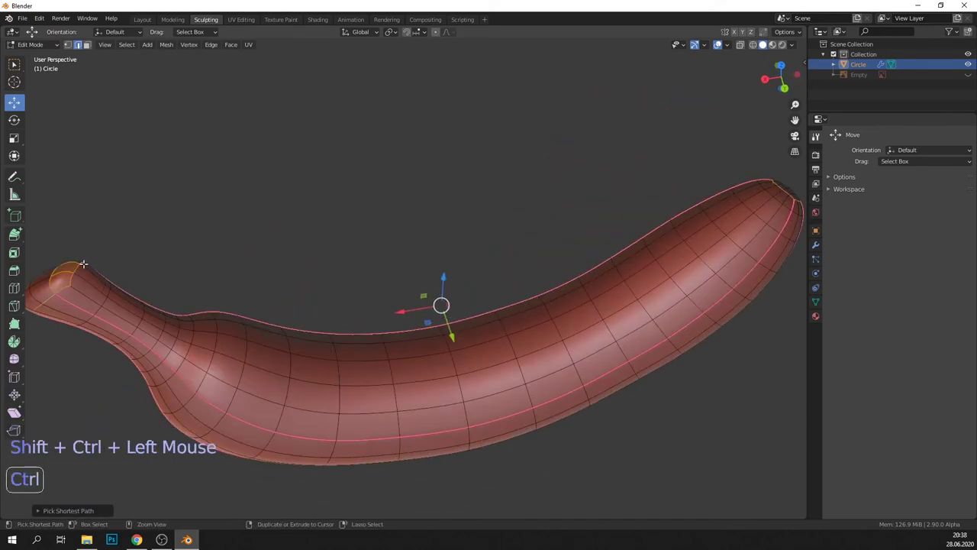
key("ctrl+z")
left_click(70, 281, "shift")
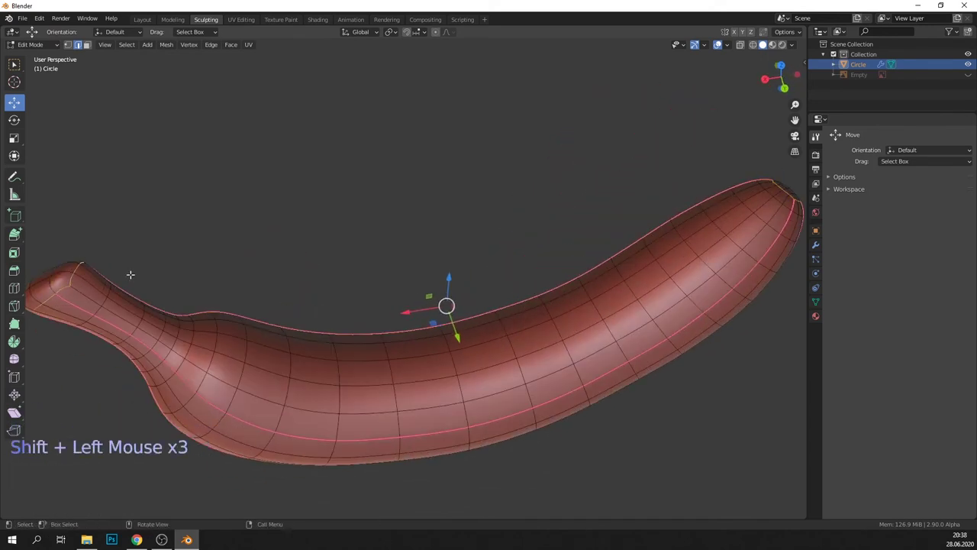
middle_click_drag(130, 275, 497, 275)
left_click(649, 286, "shift")
Mark the selected ridge, tip and stem edges as UV seams
scroll(644, 281, "down", 3)
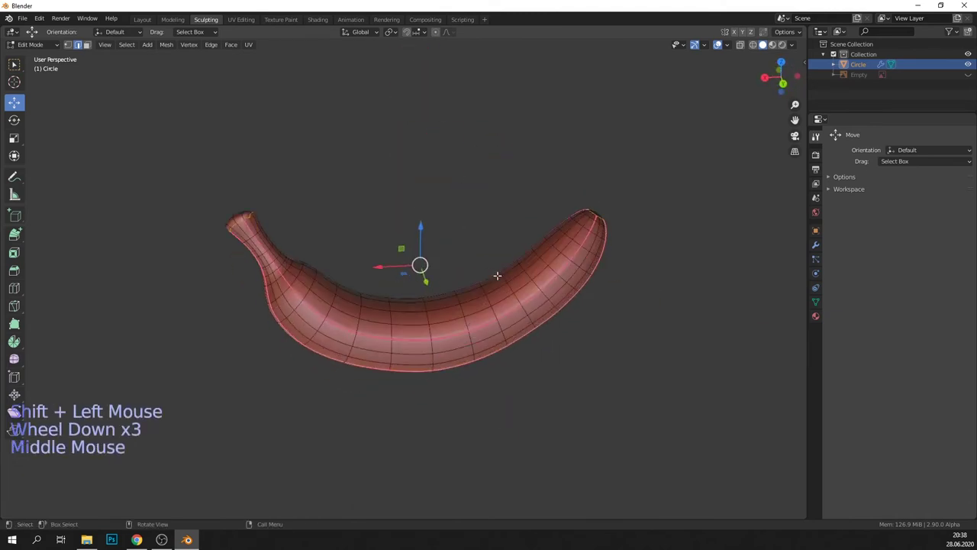
key("u")
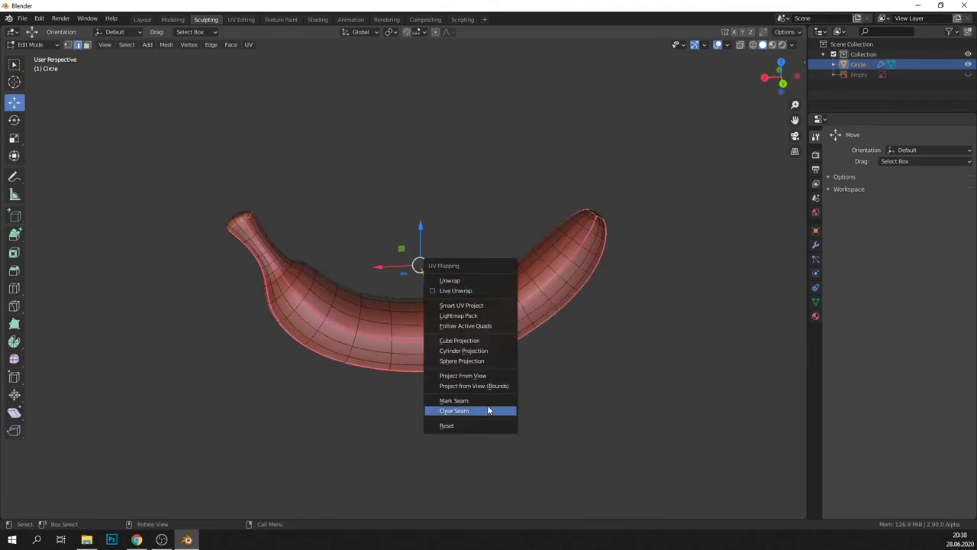
left_click(487, 405)
Select all faces of the banana and split the 3D viewport, turning the new area into a UV Editor
left_click(87, 45)
key("a")
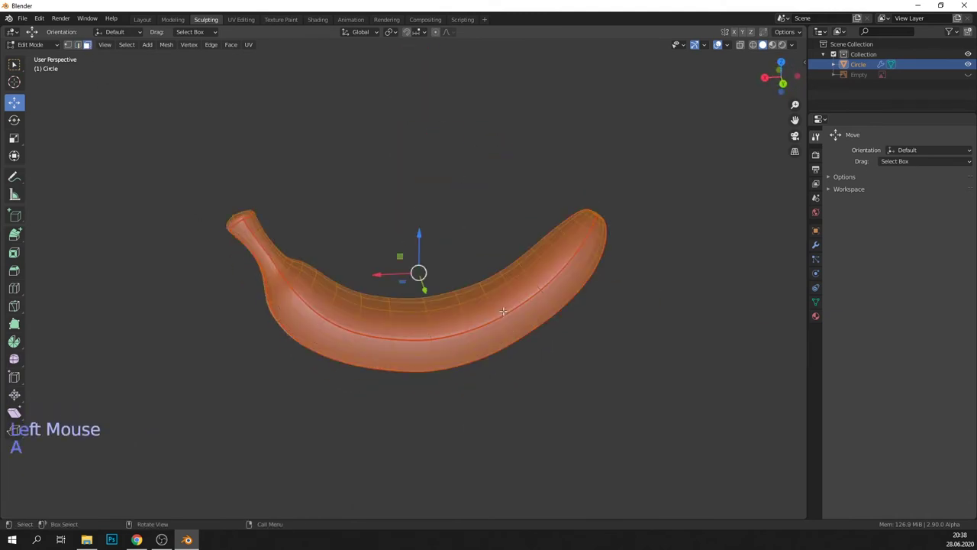
left_click_drag(807, 519, 802, 281)
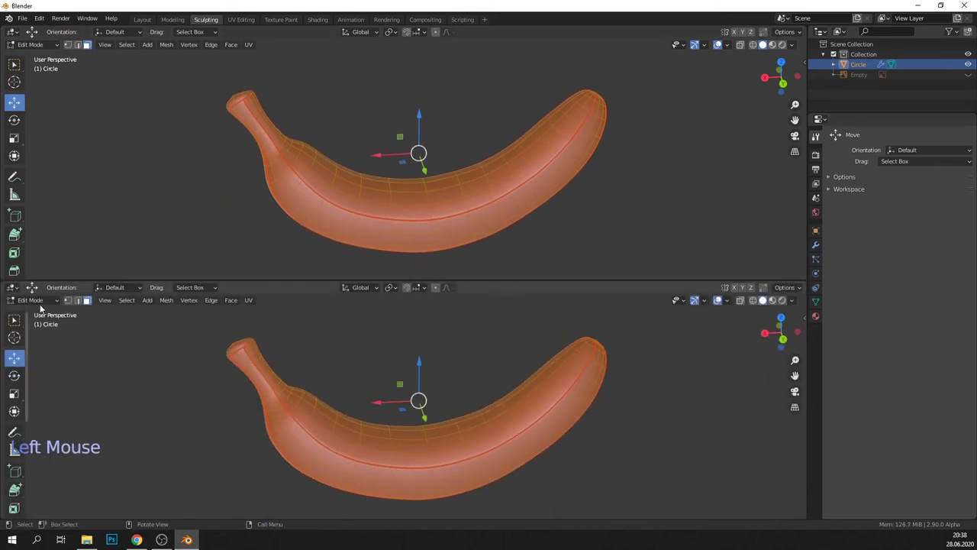
left_click(11, 287)
left_click(44, 349)
Unwrap the whole banana along its marked seams and examine the UV islands
key("u")
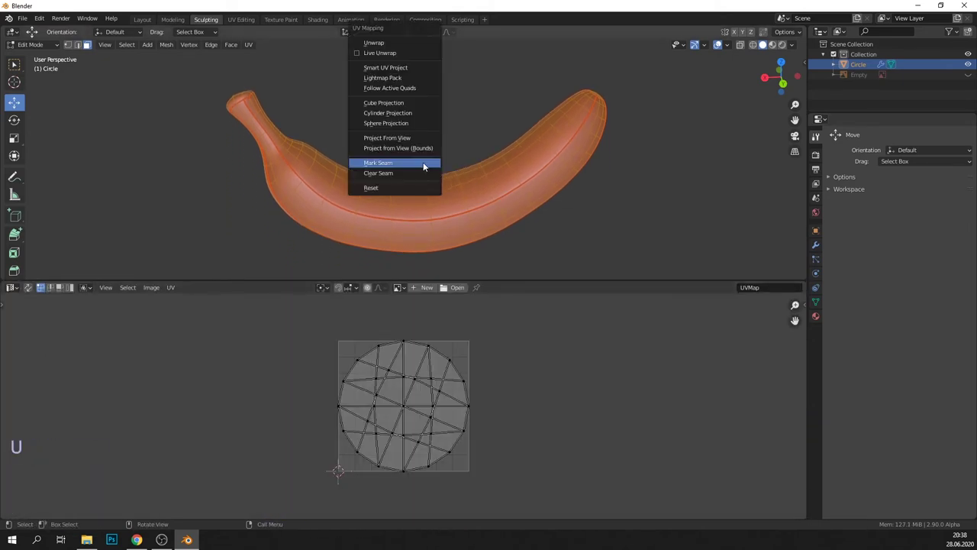
left_click(394, 43)
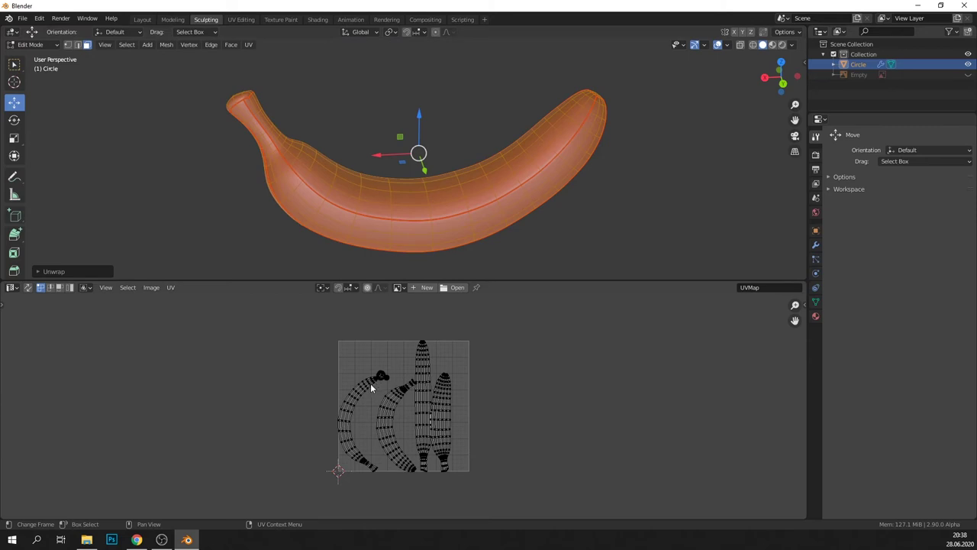
scroll(370, 384, "up", 5)
scroll(387, 399, "down", 2)
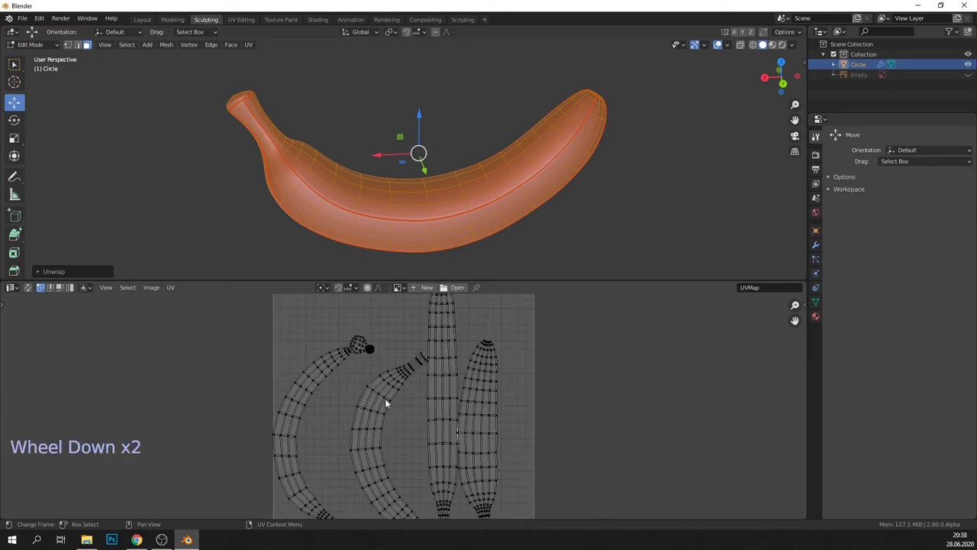
scroll(386, 404, "down", 2)
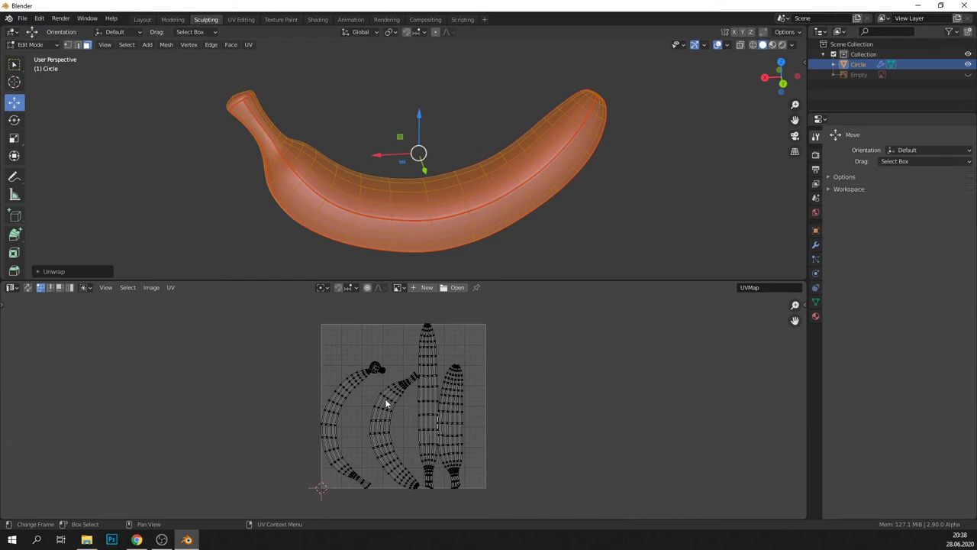
middle_click_drag(526, 191, 488, 184)
left_click(34, 45)
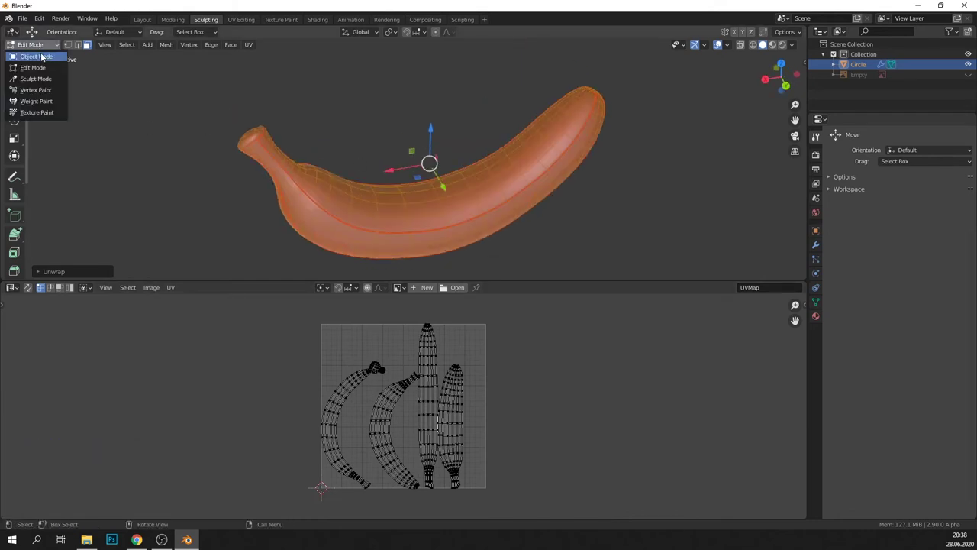
middle_click_drag(530, 204, 520, 181)
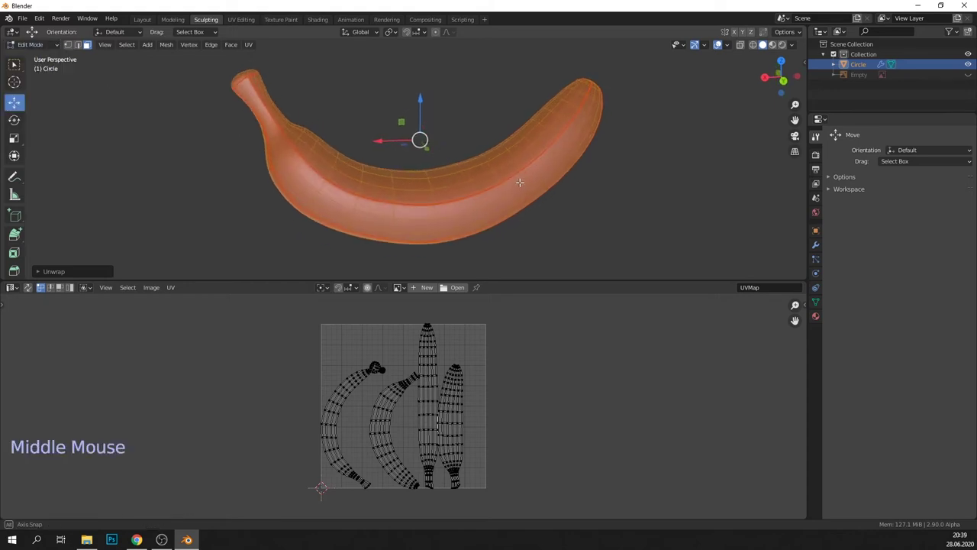
Clear the face selection, switch to edge selection and pick all creased ridge edges with Select Similar
left_click(675, 186)
left_click(127, 44)
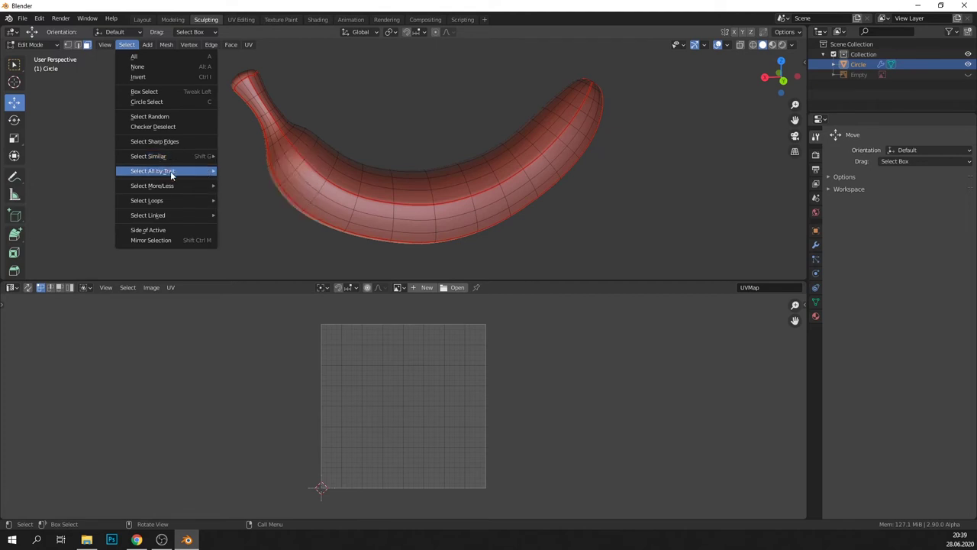
left_click(77, 45)
left_click(128, 45)
mouse_move(175, 172)
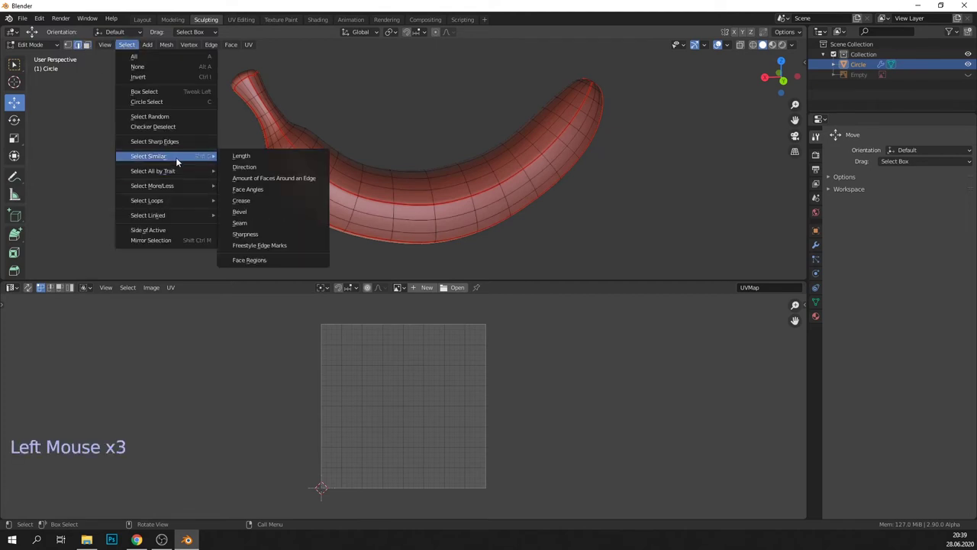
left_click(252, 198)
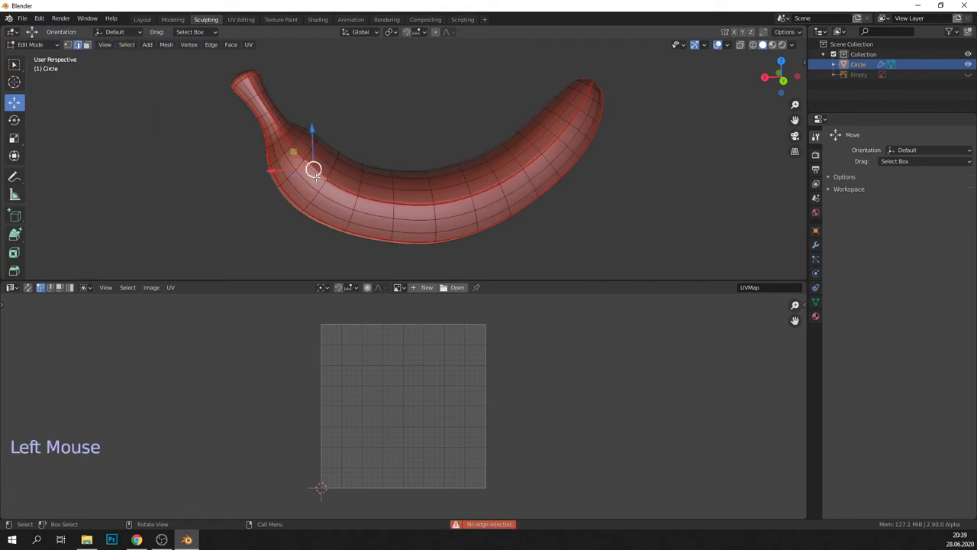
left_click(126, 45)
mouse_move(188, 156)
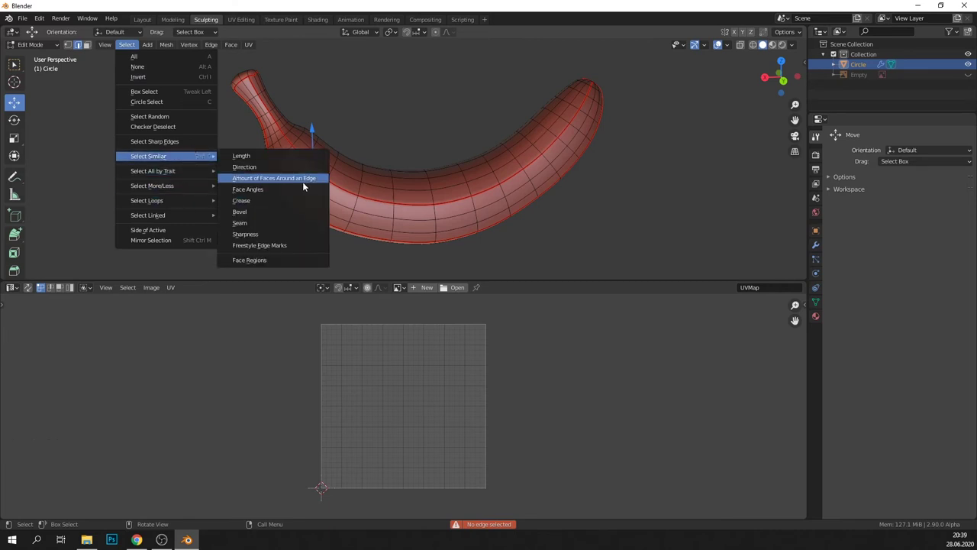
left_click(303, 178)
Clear the UV seams from the selected lengthwise ridge edges
right_click(534, 177)
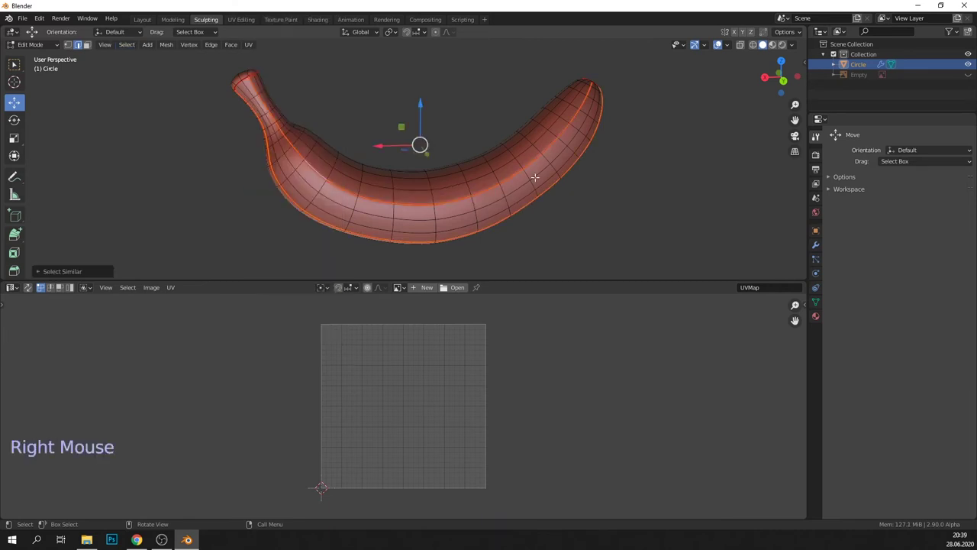
key("u")
left_click(497, 179)
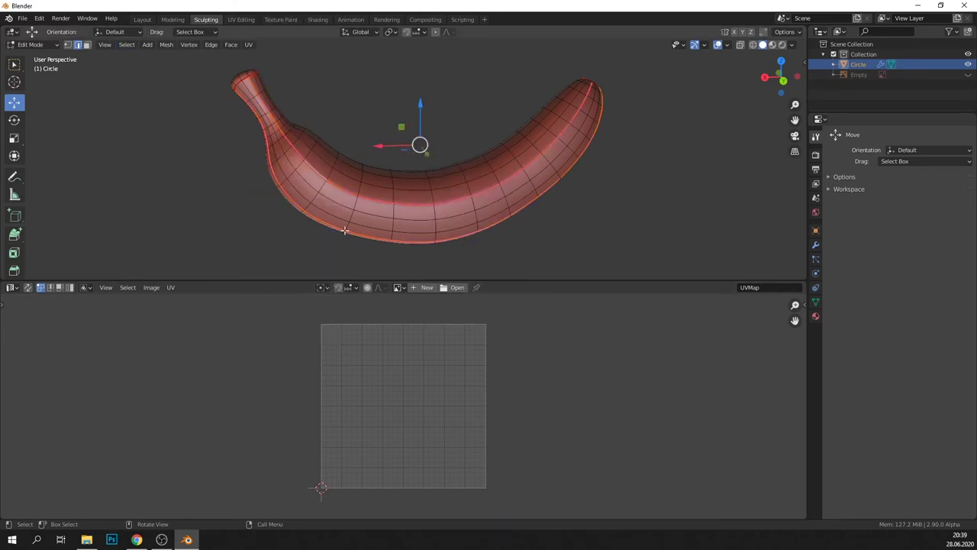
Select all faces and unwrap the banana again without the lengthwise ridge seams
left_click(318, 121)
key("a")
key("u")
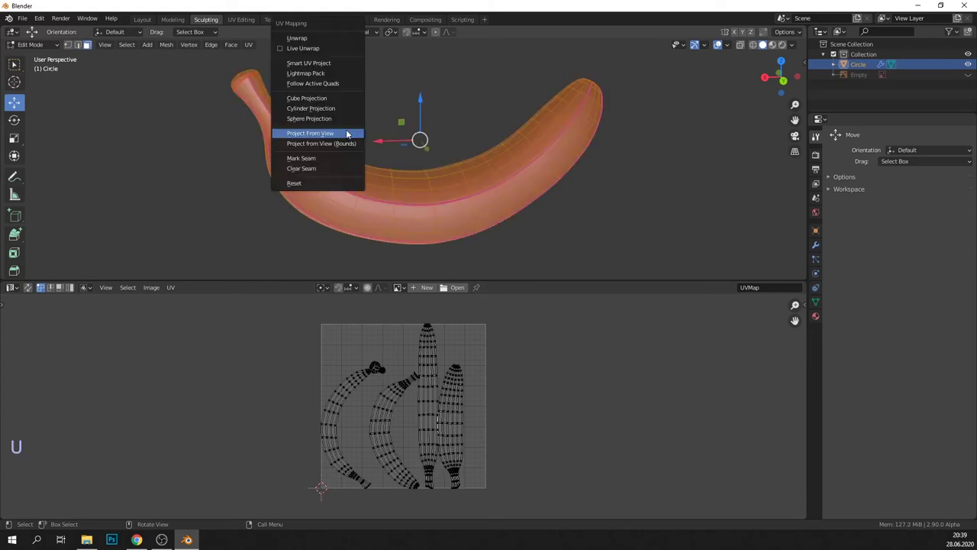
left_click(303, 42)
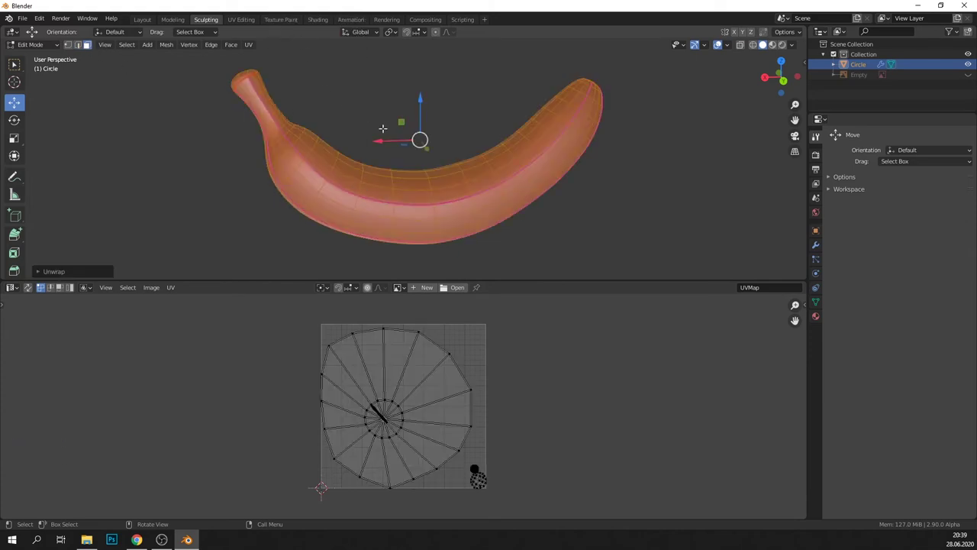
Clear the face selection, switch to edge selection and select the ridge edge at the stem end
left_click(331, 97)
middle_click_drag(330, 98, 337, 112)
left_click(78, 45)
left_click(258, 105)
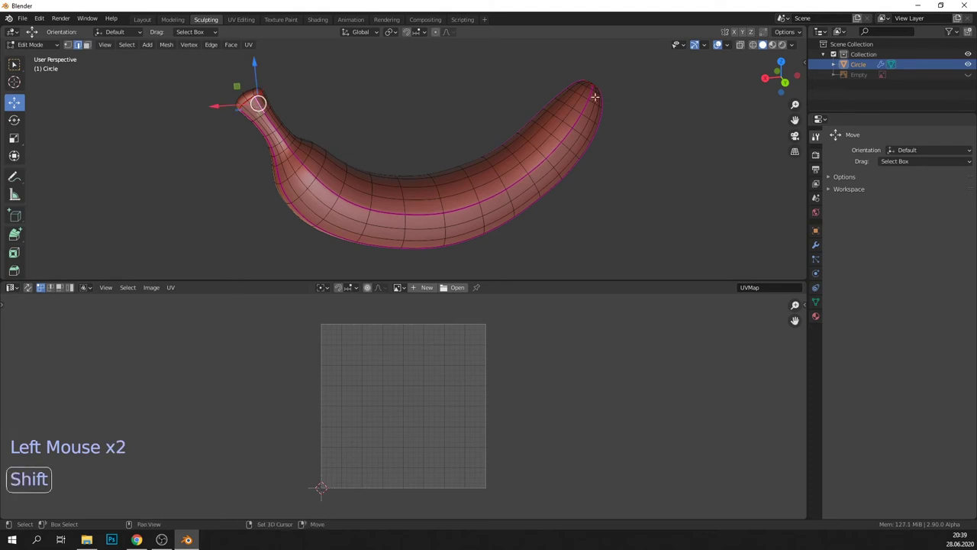
left_click(593, 88, "shift")
key("ctrl+z")
left_click(588, 90, "ctrl+shift")
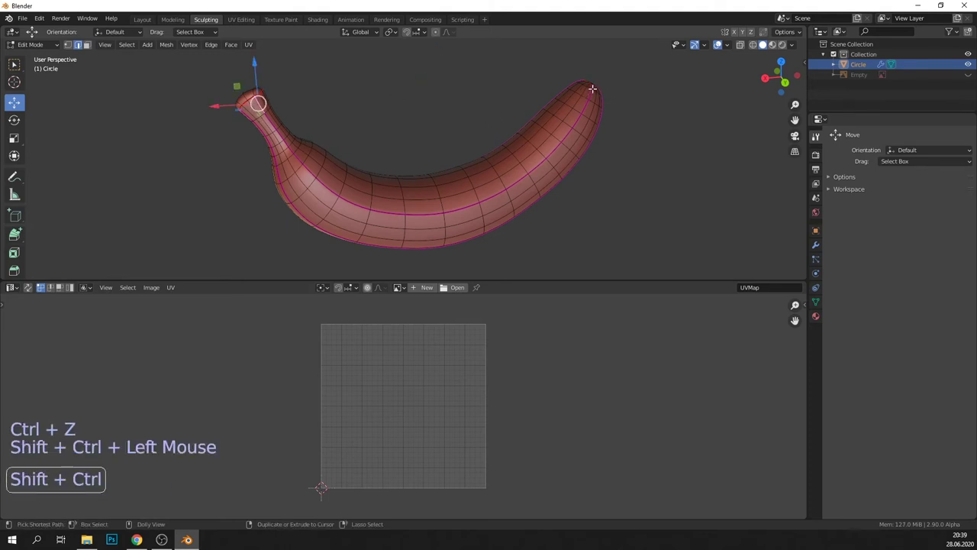
key("ctrl+less")
key("ctrl+z")
left_click(426, 214, "shift")
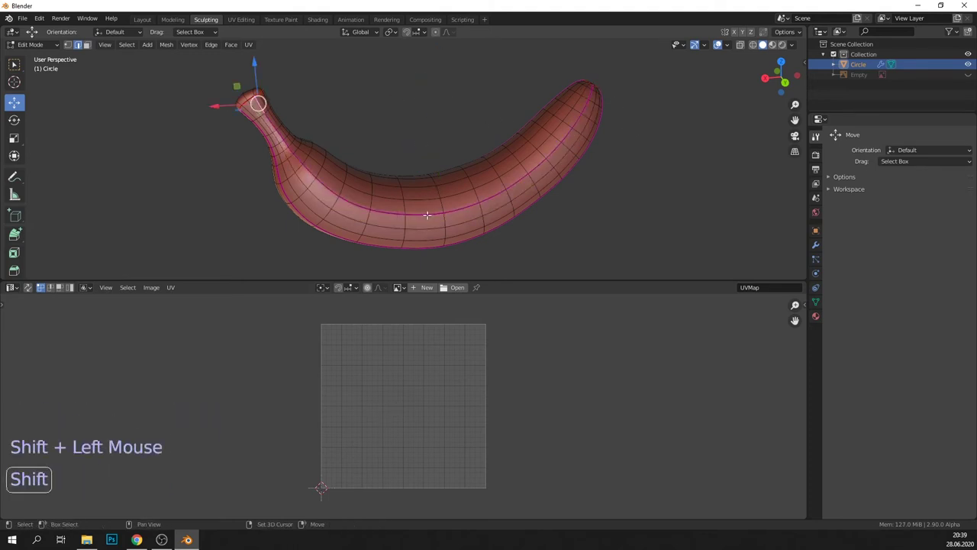
key("ctrl+z")
Extend the selection along the front lengthwise ridge to the banana's tip with Pick Shortest Path and mark it as a seam
left_click(427, 215, "ctrl+shift")
left_click(588, 94, "ctrl+shift")
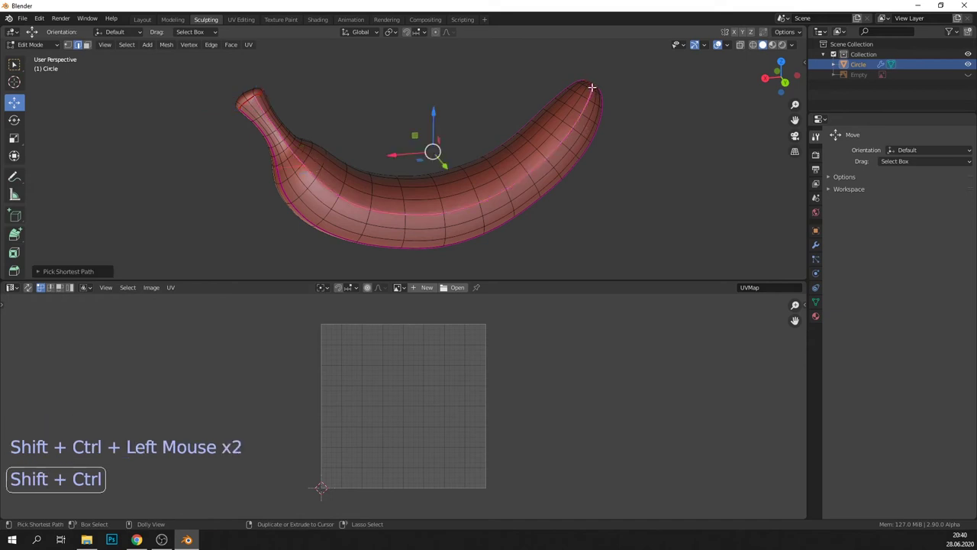
key("u")
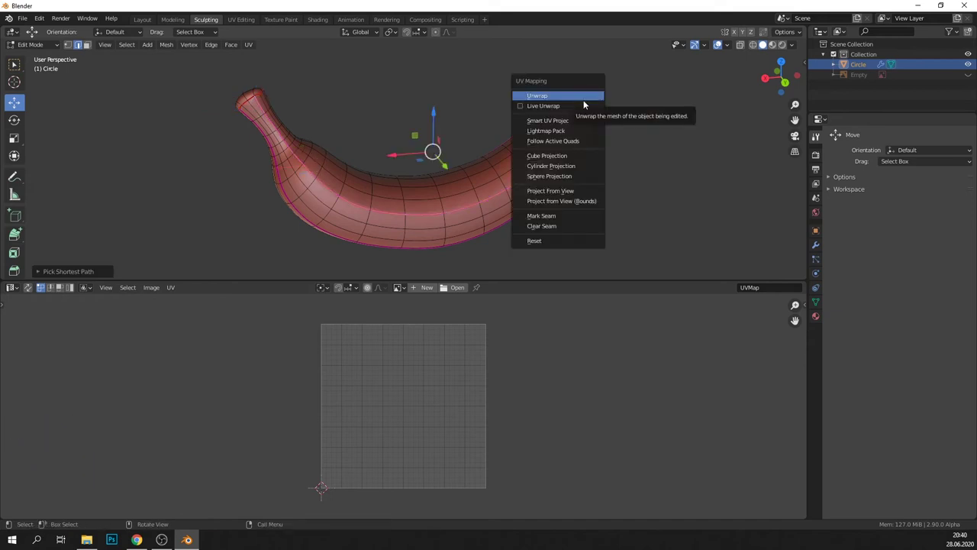
left_click(554, 216)
Switch to face selection, select the whole banana and unwrap it with the single lengthwise seam
left_click(88, 46)
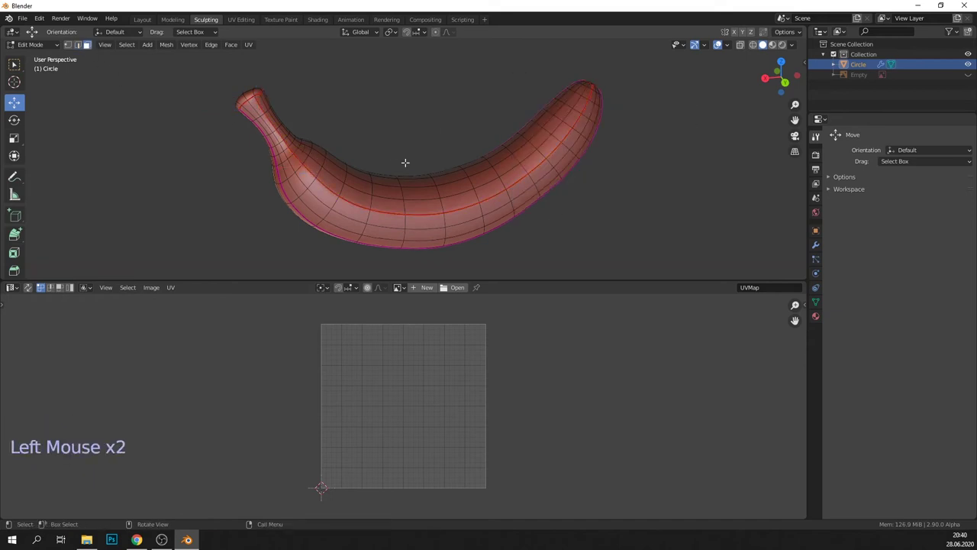
key("a")
key("u")
left_click(366, 60)
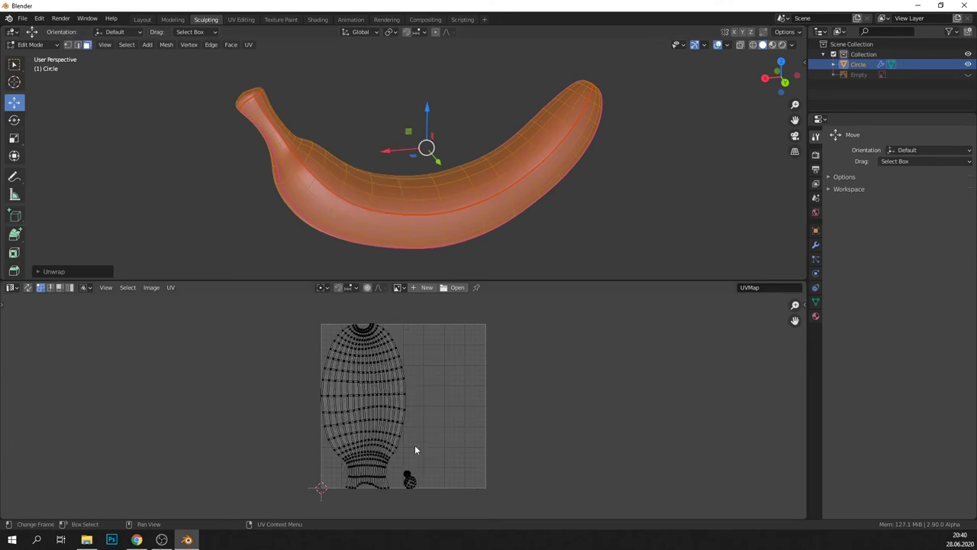
Switch the UV editor to island selection, select the smaller end-cap island and activate the Move tool
scroll(735, 343, "up", 5)
left_click(16, 313)
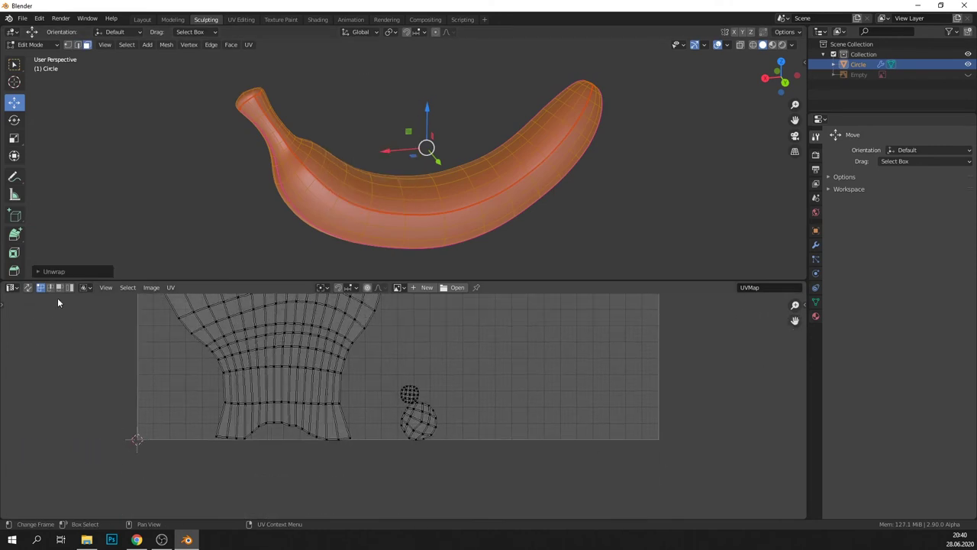
left_click(410, 397)
scroll(300, 412, "down", 3)
left_click(3, 306)
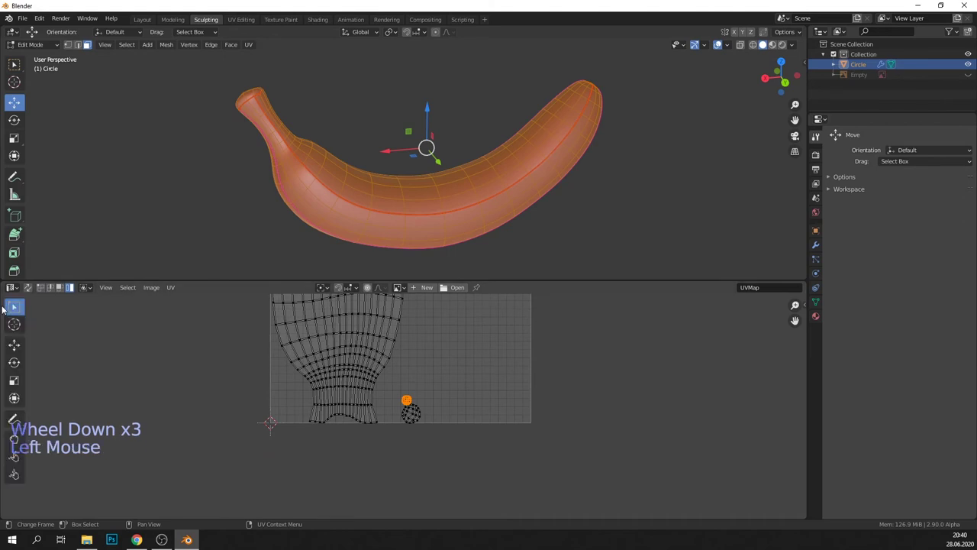
left_click(14, 345)
Return the banana to Object Mode
left_click(550, 216)
left_click(556, 228)
middle_click_drag(556, 228, 465, 201)
left_click(34, 45)
left_click(35, 57)
left_click(628, 209)
left_click_drag(795, 120, 882, 151)
middle_click_drag(608, 188, 467, 231)
left_click(459, 223)
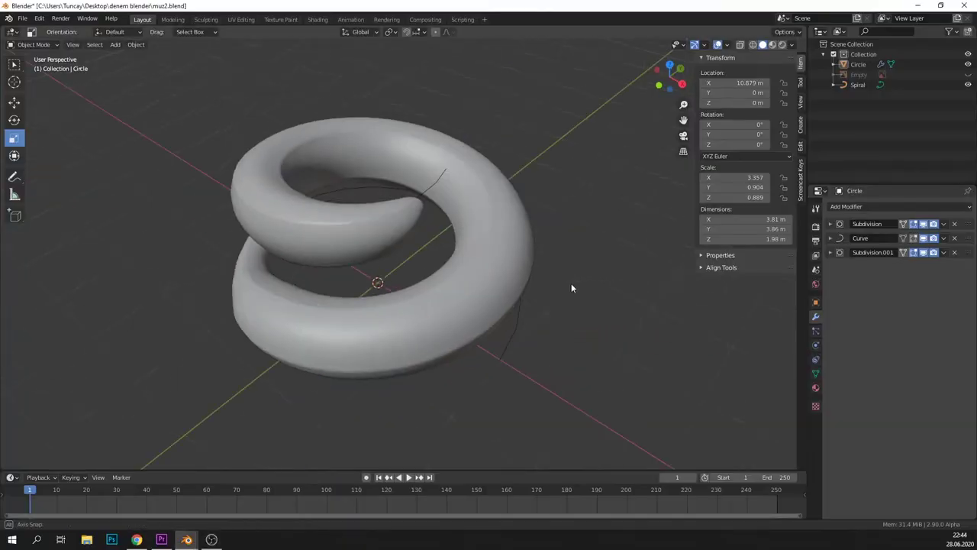
Examine the coiled banana's Curve modifier with its Spiral curve object, and hide the banana briefly to inspect the curve beneath
middle_click_drag(571, 284, 579, 290)
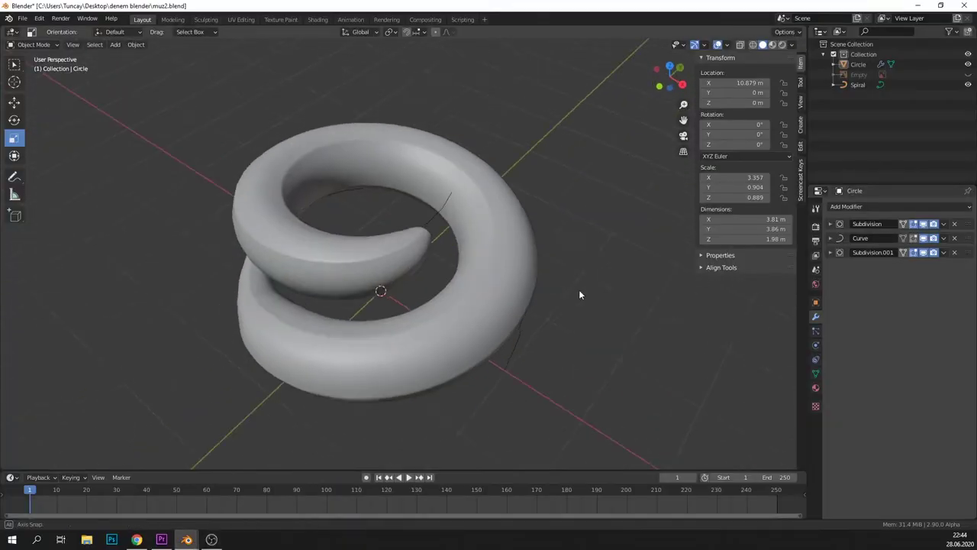
left_click(513, 314)
middle_click_drag(582, 388, 595, 345)
left_click(830, 240)
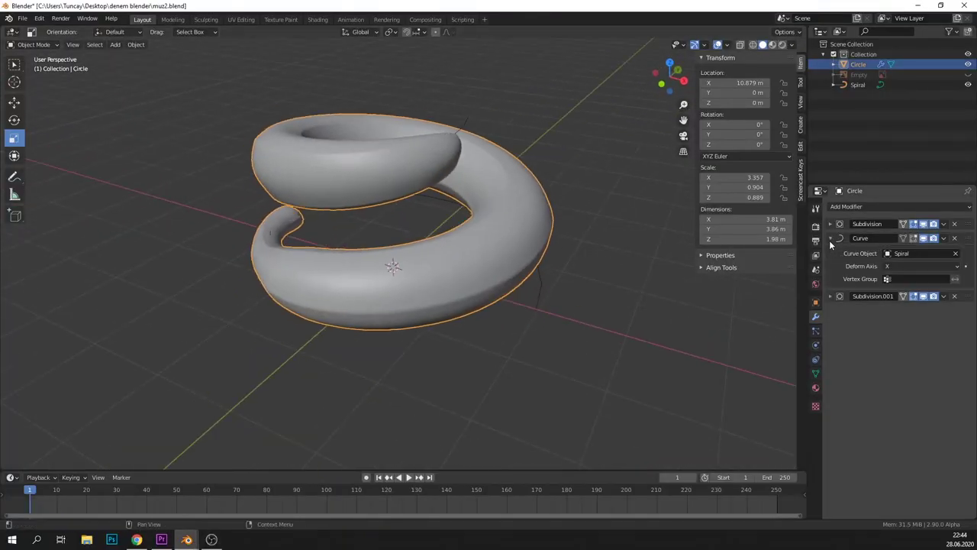
left_click(538, 297)
left_click(968, 64)
middle_click_drag(444, 203, 456, 225)
left_click(501, 265)
left_click(499, 263)
left_click(861, 64)
left_click(969, 65)
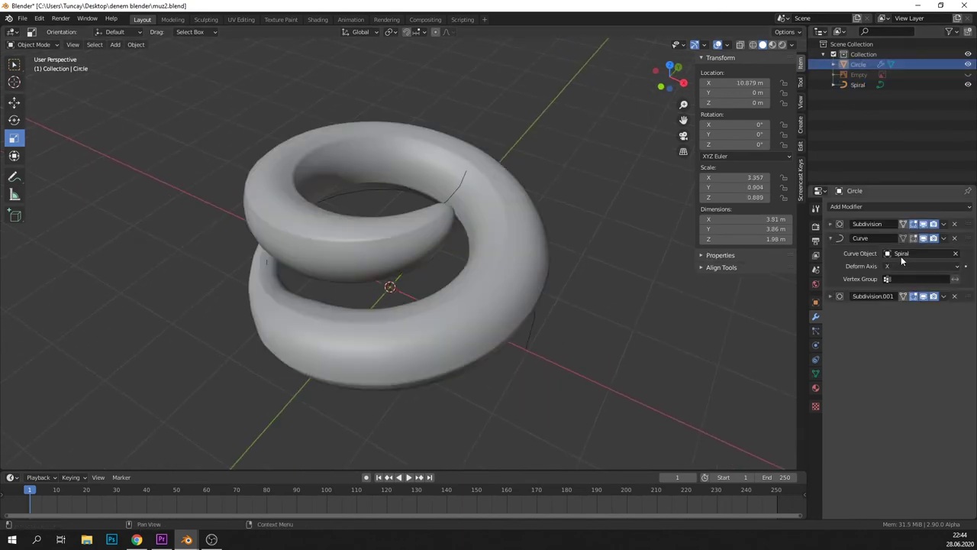
Try stretching the banana along the spiral by changing its X scale, and undo the change
left_click(345, 250)
scroll(540, 353, "down", 8)
mouse_move(601, 349)
left_mouse_down()
mouse_move(618, 354)
mouse_move(565, 343)
mouse_move(607, 340)
left_mouse_up()
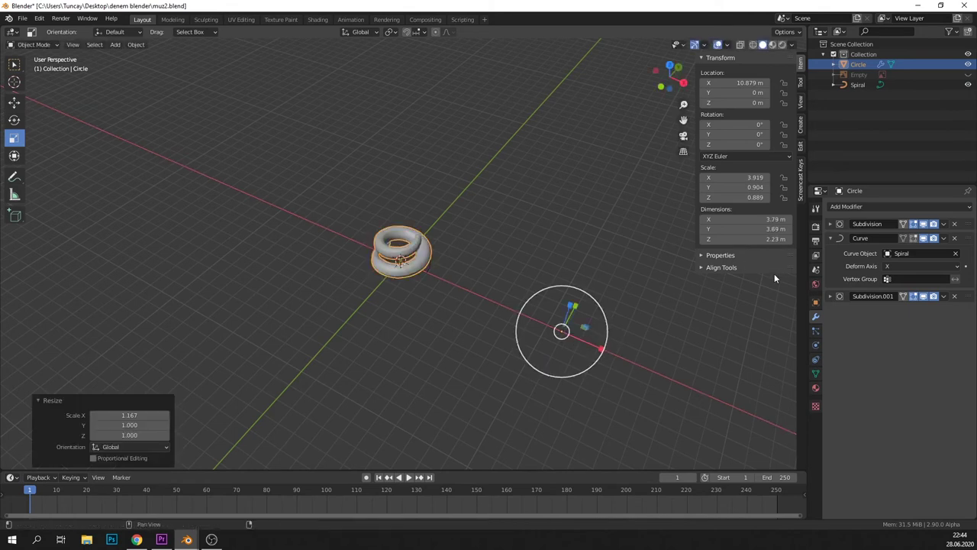
scroll(525, 279, "up", 7)
left_click_drag(735, 177, 611, 177)
key("ctrl+z")
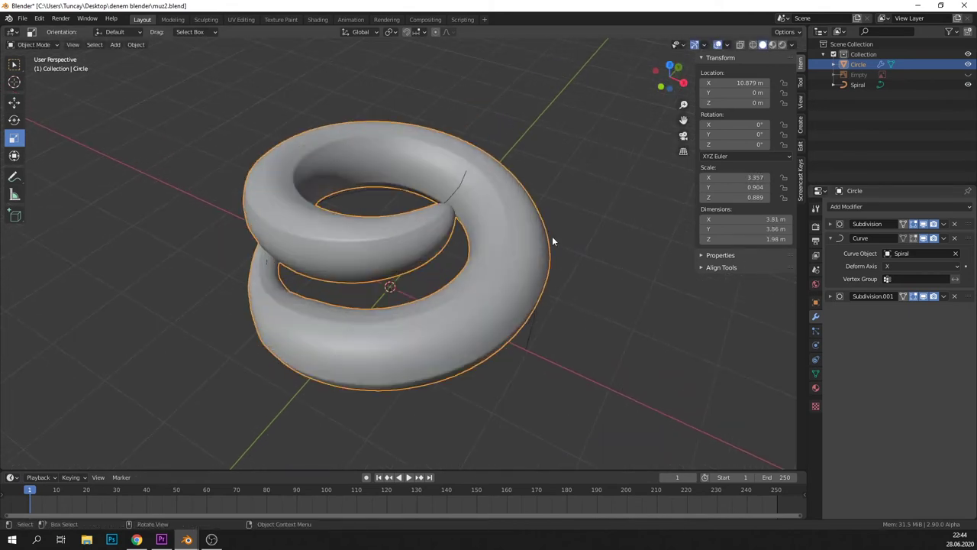
Open the choice of input nodes for the world background's colour
left_click(816, 285)
left_click(886, 267)
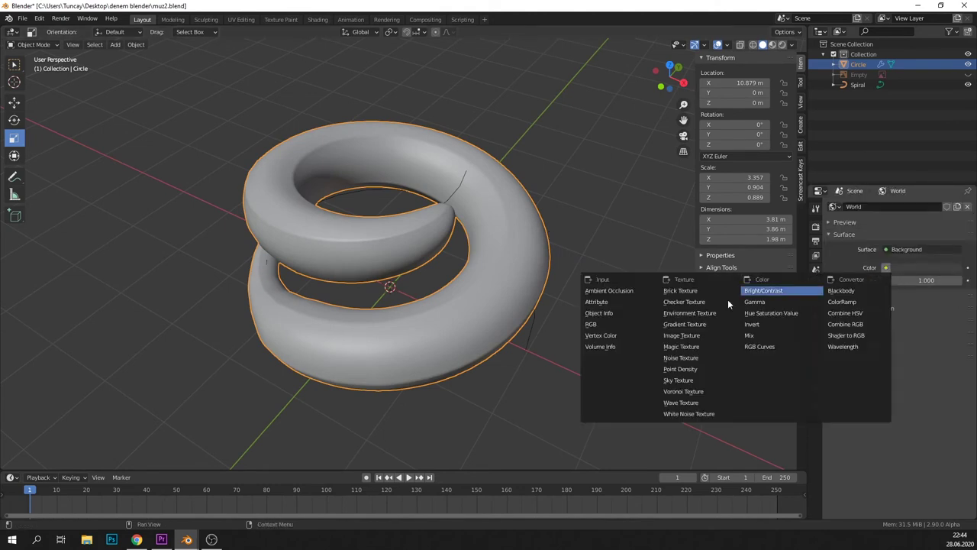
left_click(775, 287)
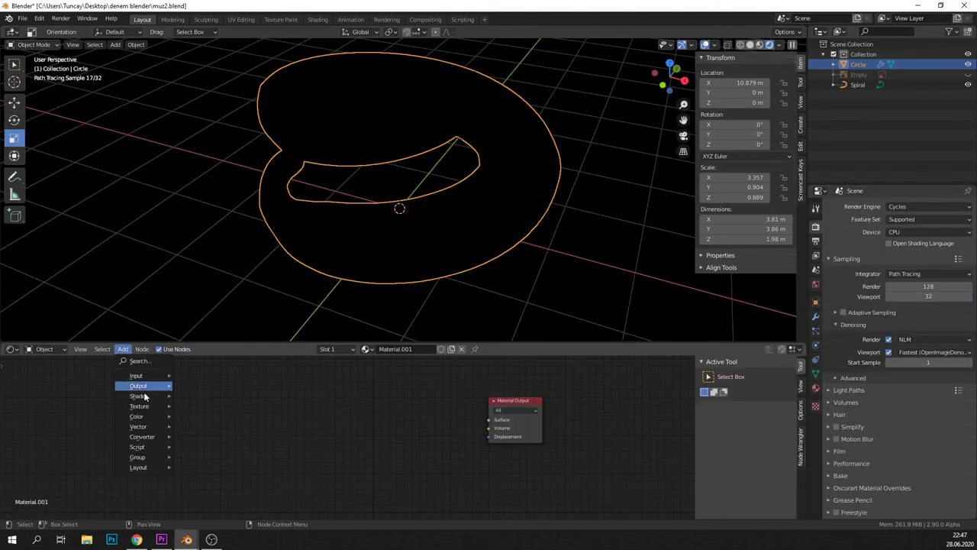
Add a Mix Shader node to the banana material and connect it to the Material Output's Surface
mouse_move(149, 390)
left_click(218, 270)
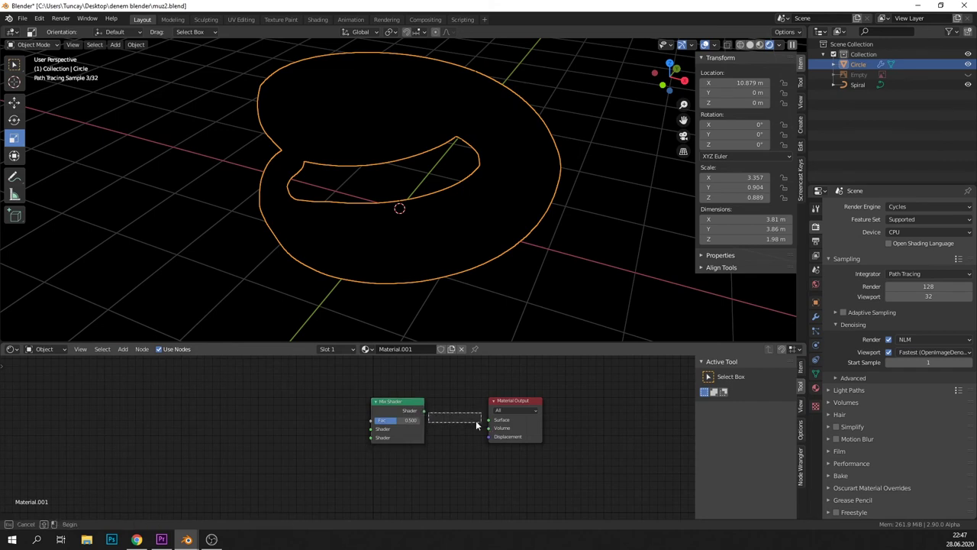
left_click_drag(424, 411, 479, 418)
Add a Glossy BSDF node, set its colour to orange by hex value and connect it to the Mix Shader's first shader input
left_click(123, 349)
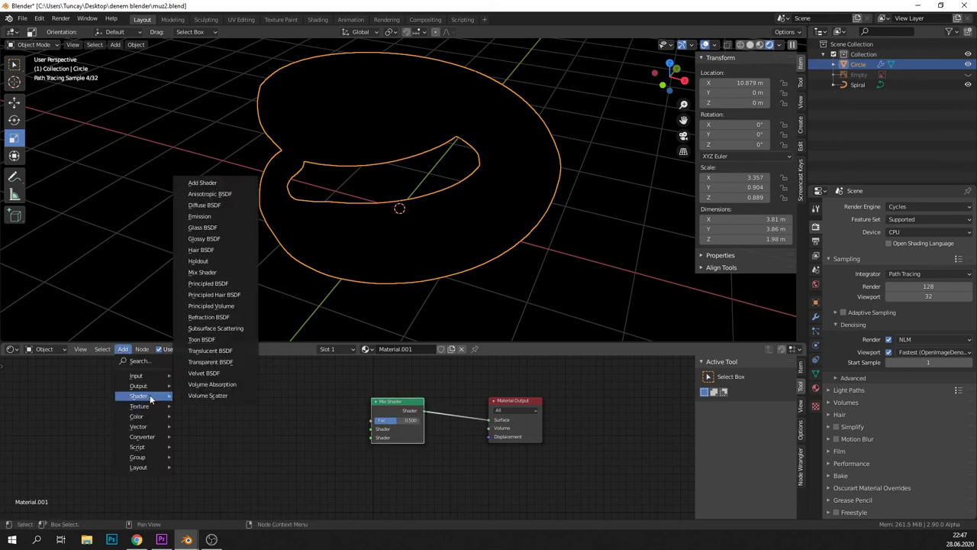
left_click(217, 239)
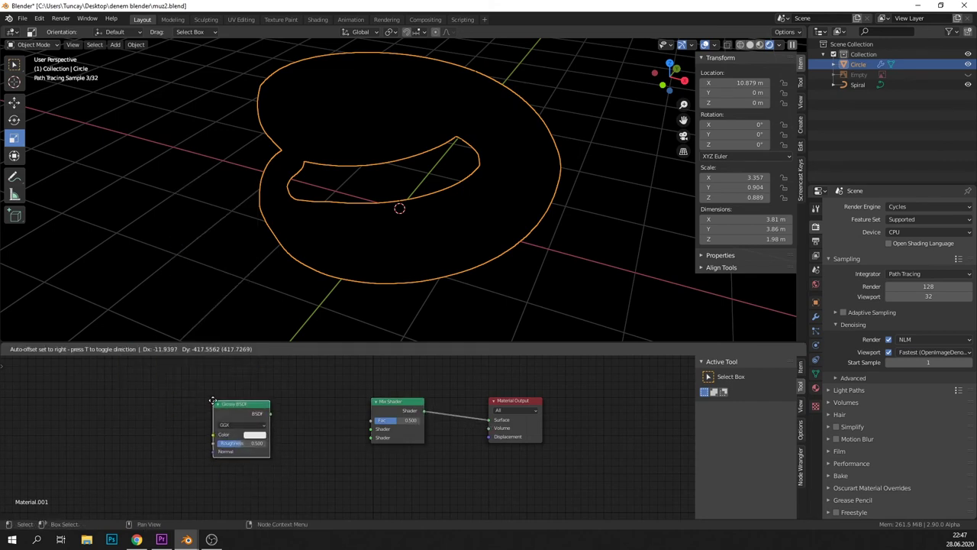
left_click(260, 435)
left_click(260, 433)
left_click(303, 386)
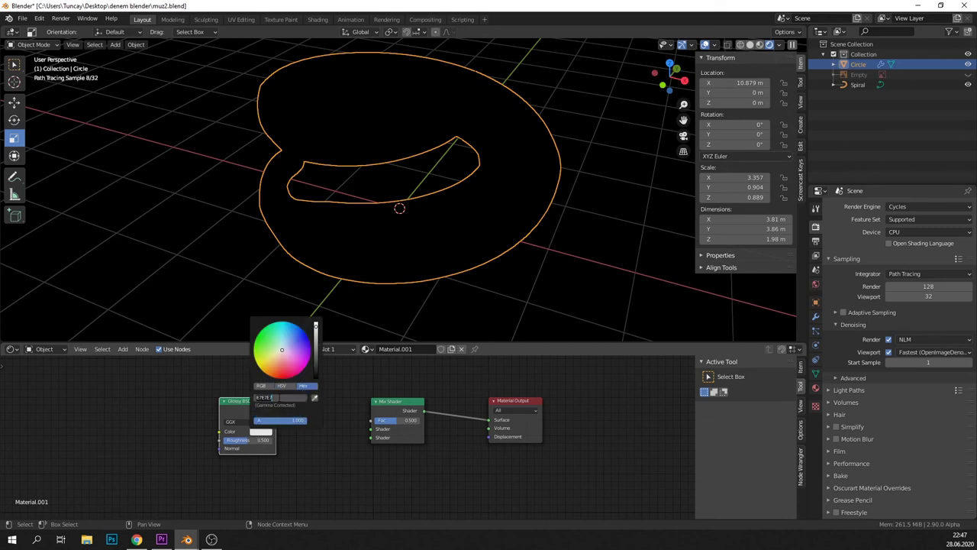
key("Return")
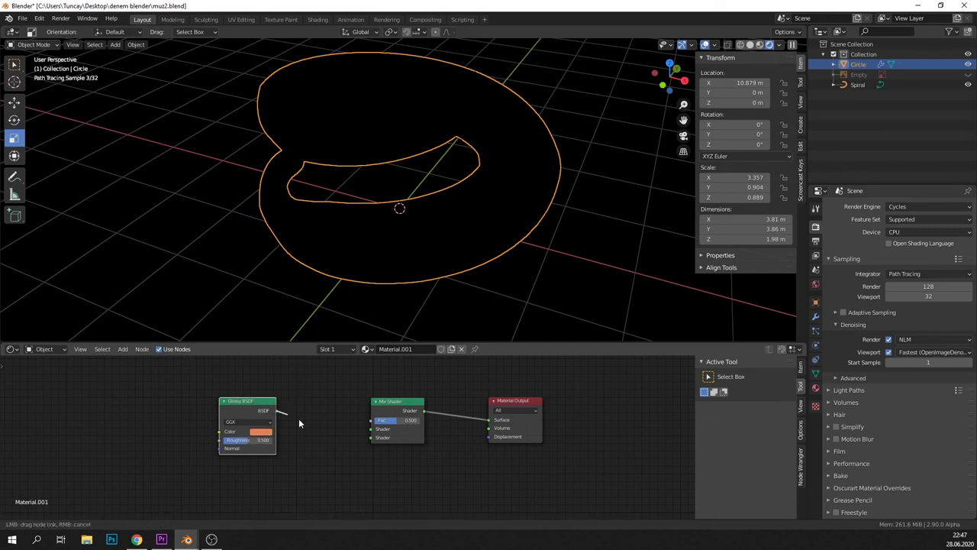
left_click_drag(369, 433, 371, 429)
Add a Diffuse BSDF node, connect it to the Mix Shader's second shader input and set its colour to yellow
left_click(121, 349)
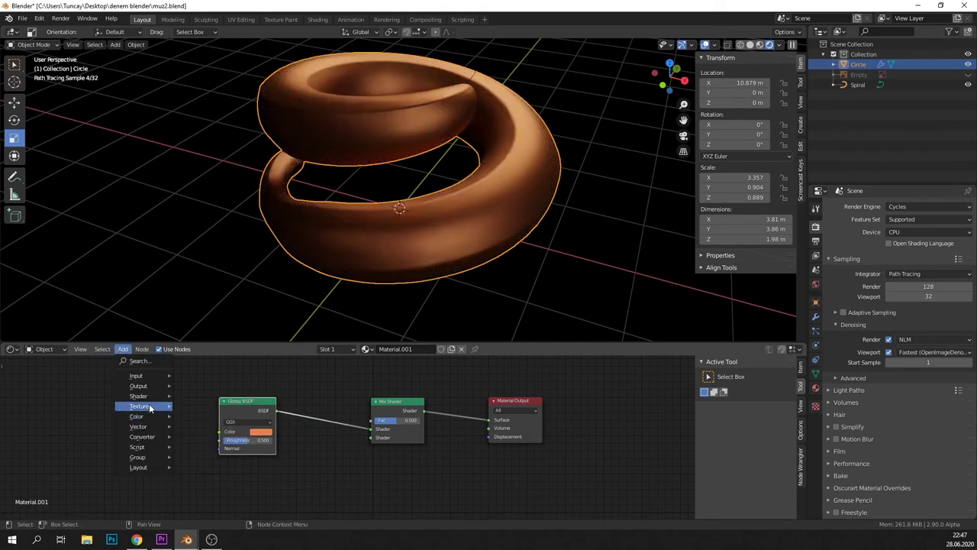
mouse_move(142, 395)
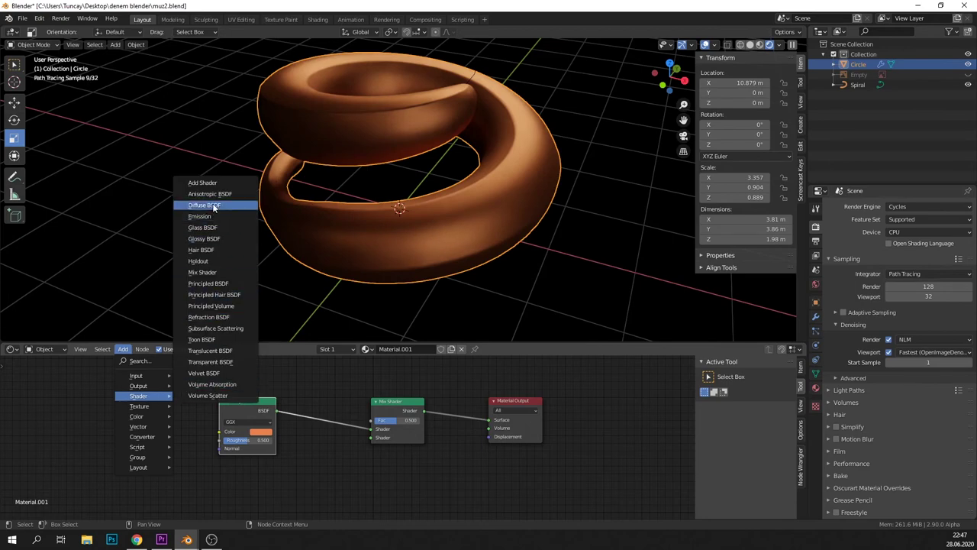
left_click(219, 205)
left_click_drag(282, 478, 360, 445)
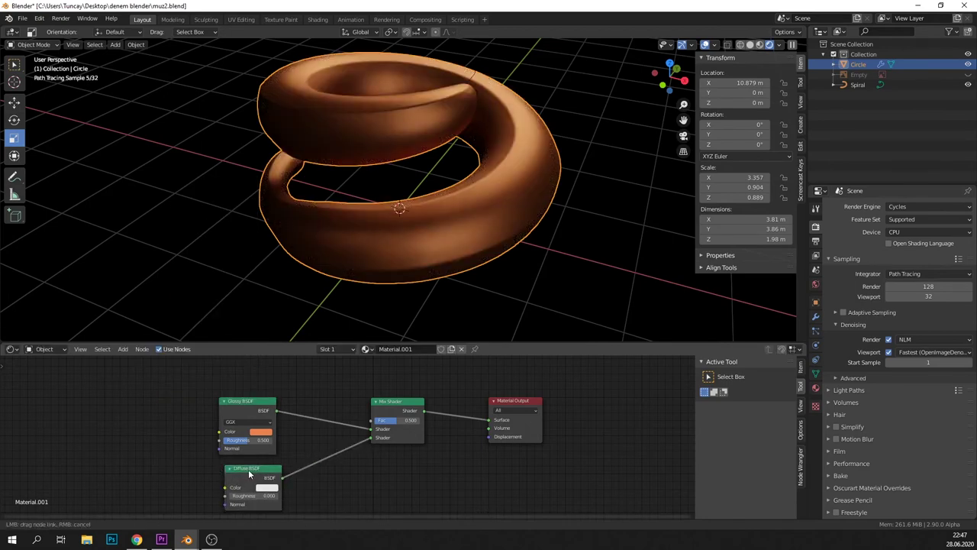
left_click(268, 487)
left_click(268, 422)
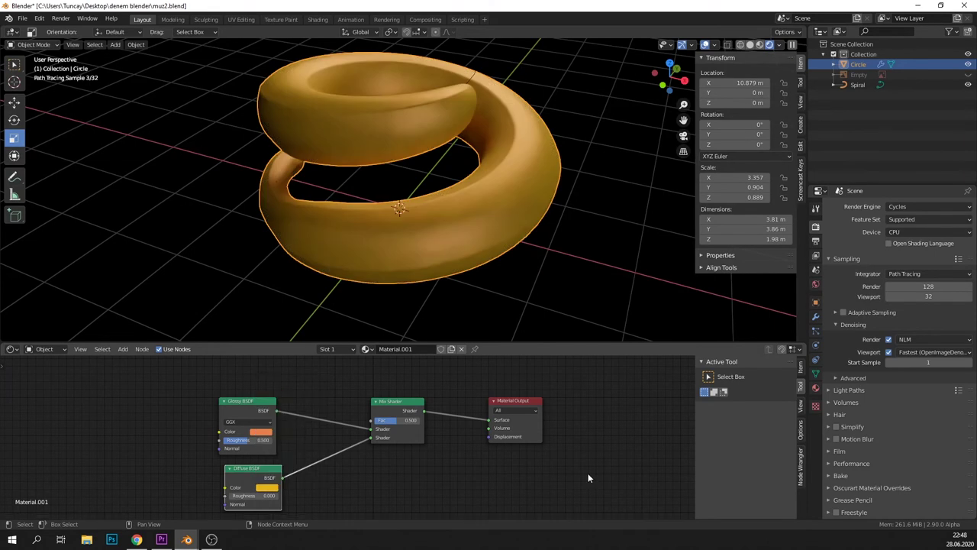
Add a Fresnel node, connect it to the Mix Shader's Fac input and set its IOR to 2.950
left_click(125, 351)
mouse_move(146, 373)
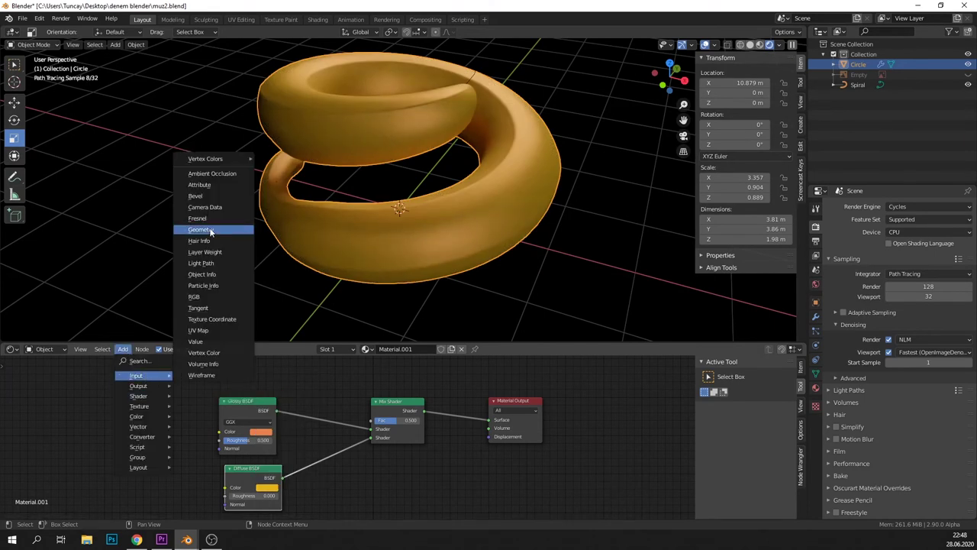
left_click(200, 220)
left_click_drag(371, 424, 370, 424)
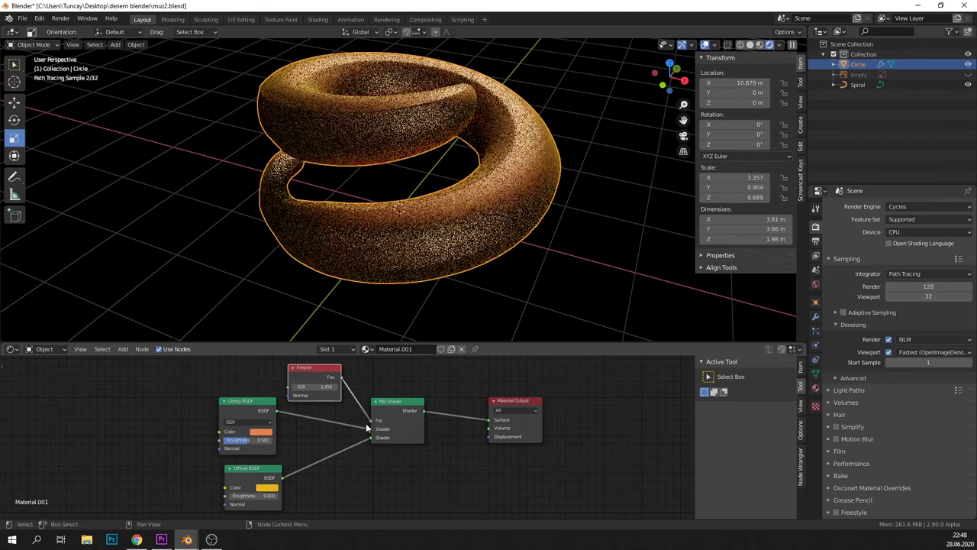
mouse_move(321, 387)
left_mouse_down()
mouse_move(342, 387)
mouse_move(329, 386)
left_mouse_up()
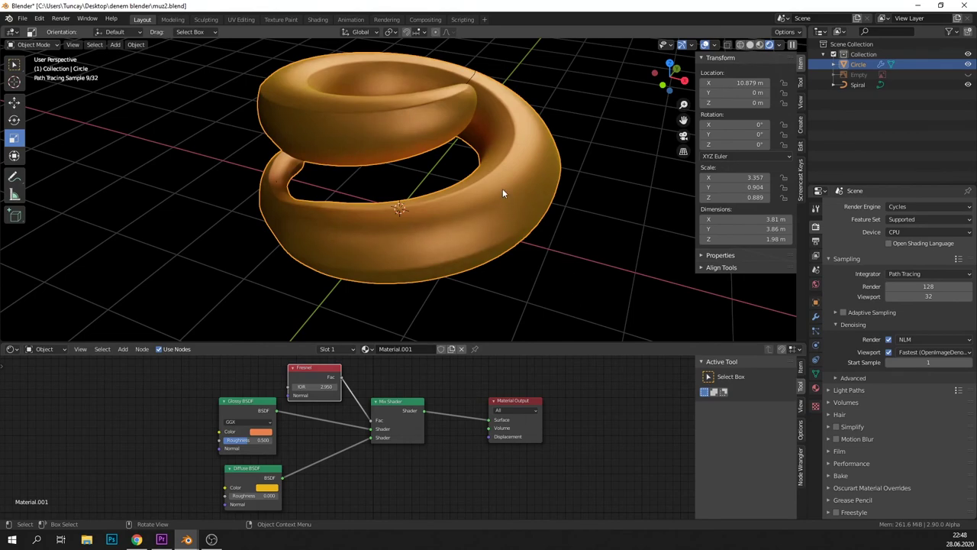
Inspect the rendered material from several angles, deselect the banana and switch the viewport to Material Preview shading
middle_click_drag(503, 189, 590, 120)
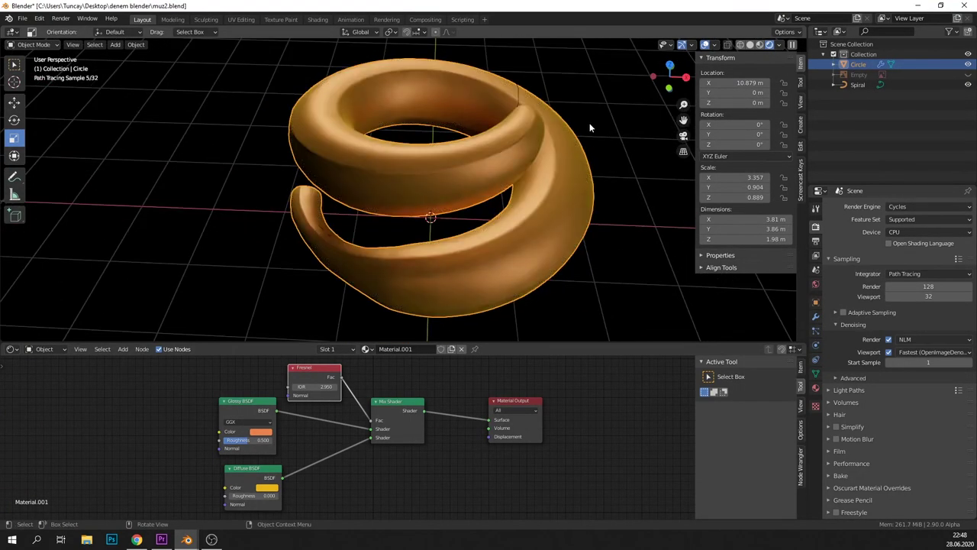
mouse_move(587, 194)
middle_mouse_down()
mouse_move(558, 172)
mouse_move(556, 197)
mouse_move(569, 187)
middle_mouse_up()
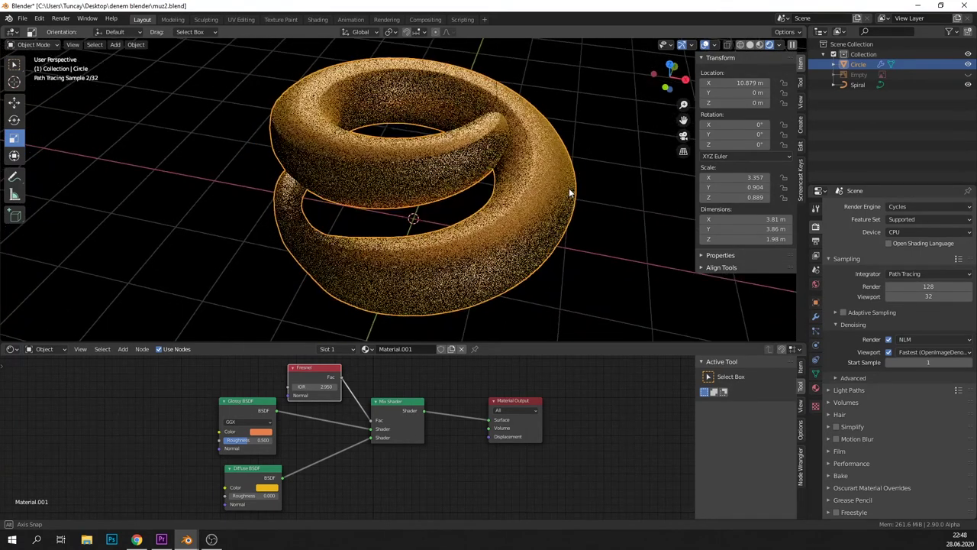
middle_click_drag(432, 493, 527, 462)
middle_click_drag(439, 288, 460, 286)
left_click(644, 227)
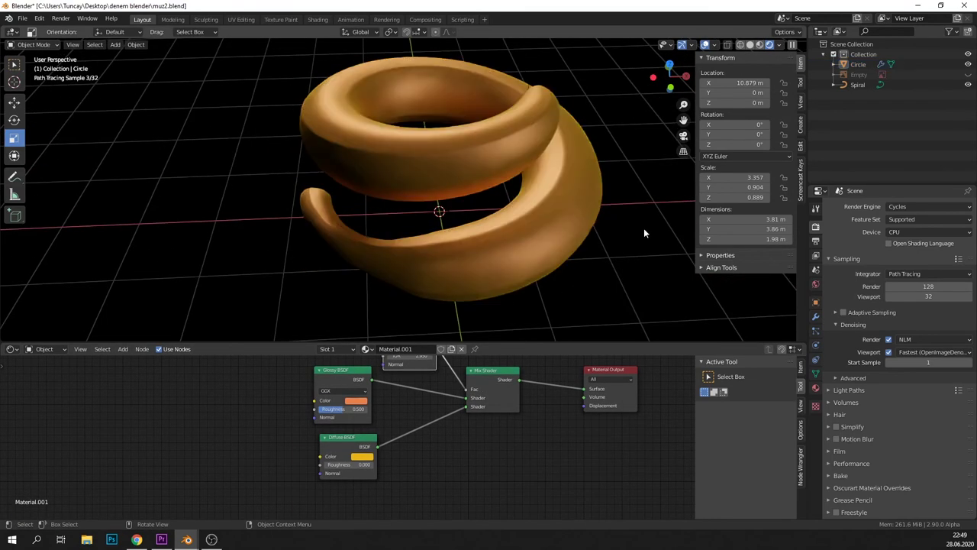
left_click(122, 349)
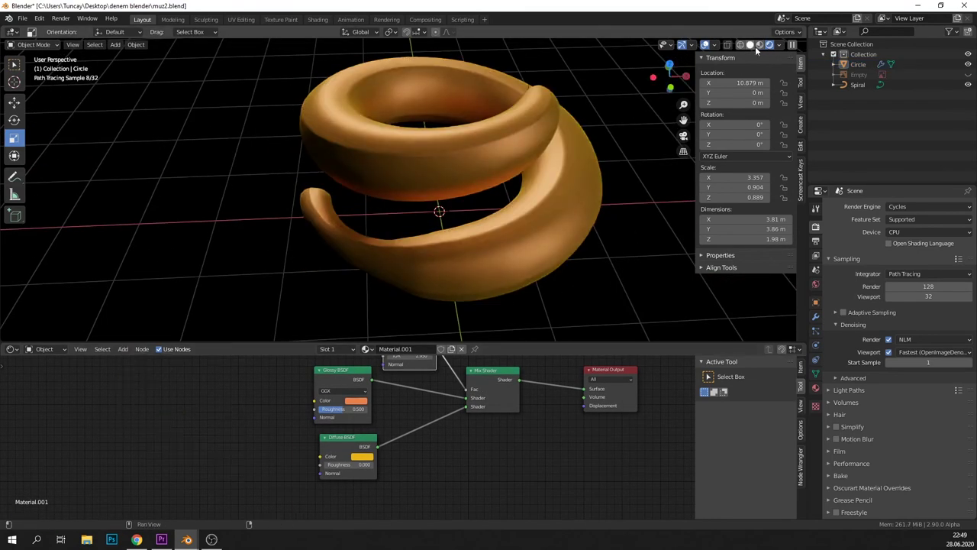
left_click(762, 45)
left_click(772, 45)
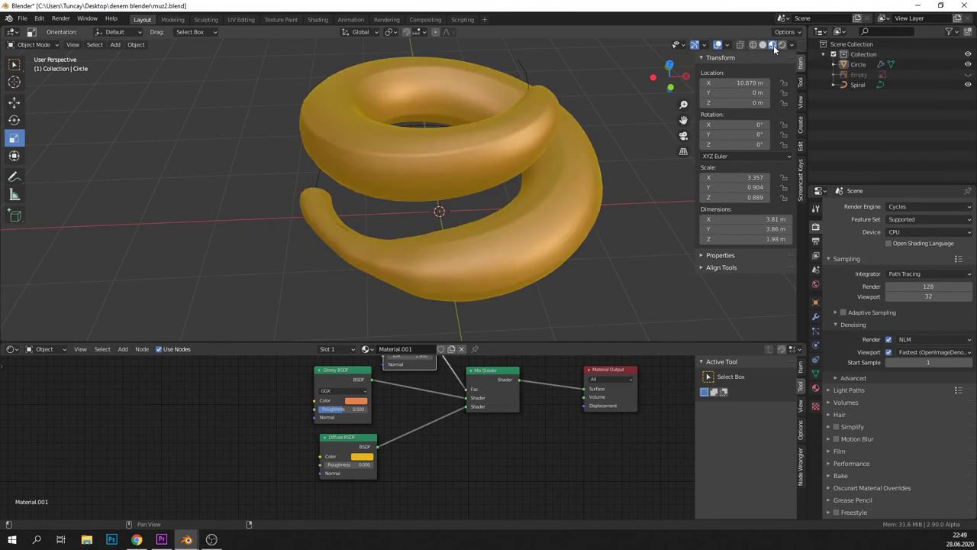
Add an Image Texture node to the left of the Glossy and Diffuse BSDF nodes
left_click(122, 349)
mouse_move(139, 405)
left_click(221, 317)
left_click(167, 385)
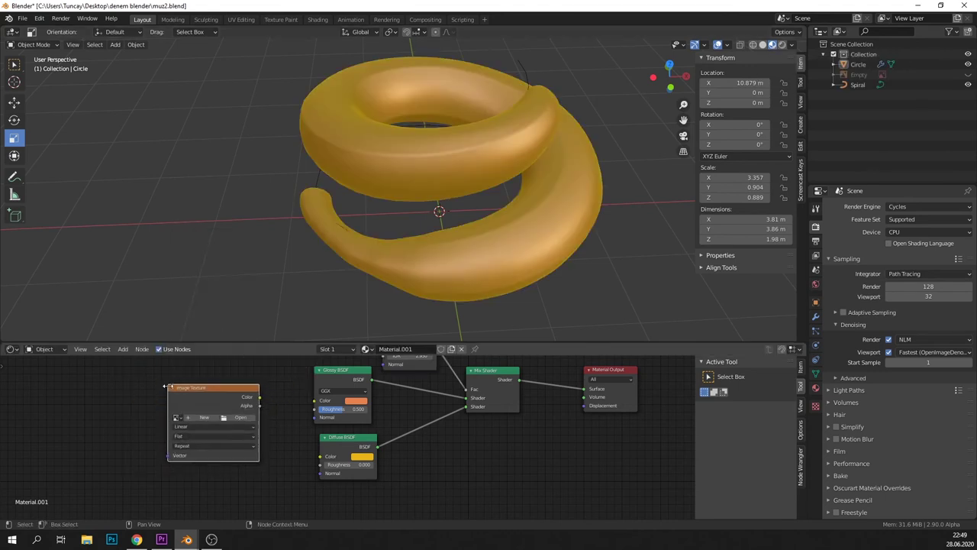
Connect the Image Texture's Color output to the Diffuse BSDF's Color input and create a new blank image filled with orange
left_click_drag(261, 397, 318, 457)
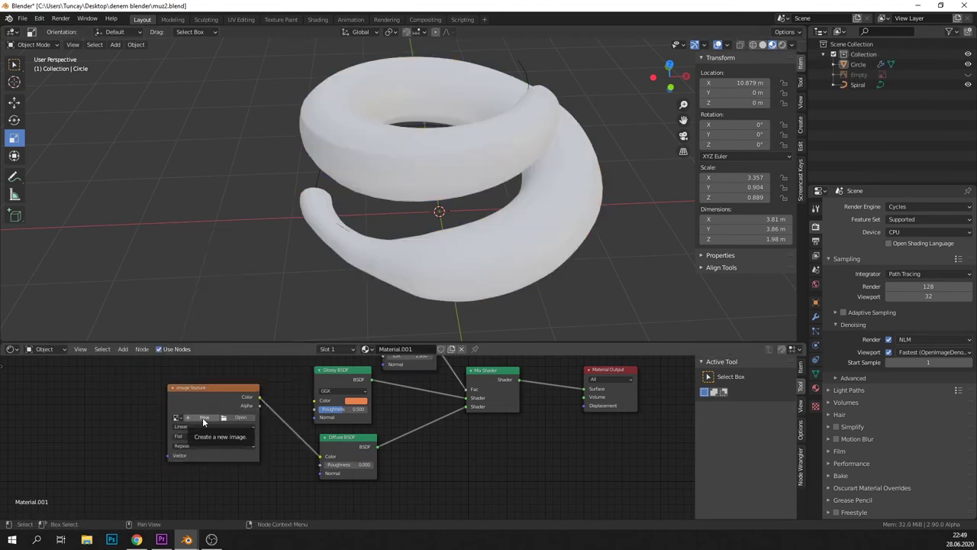
left_click(203, 419)
left_click(242, 458)
left_click_drag(290, 362, 293, 312)
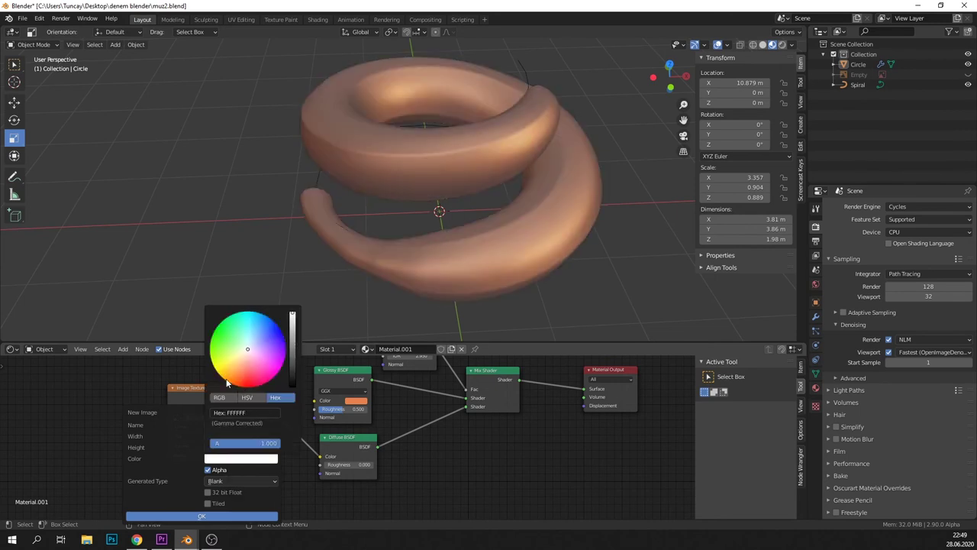
left_click(202, 516)
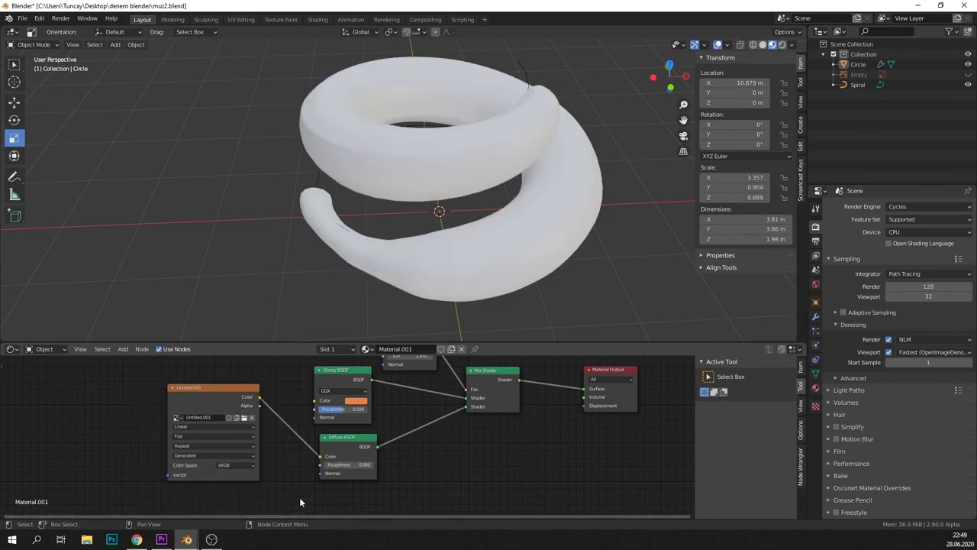
Select the banana, switch to the Texture Paint workspace and set the draw brush's colour to lime green B0FF47
left_click(497, 261)
middle_click_drag(498, 261, 456, 288)
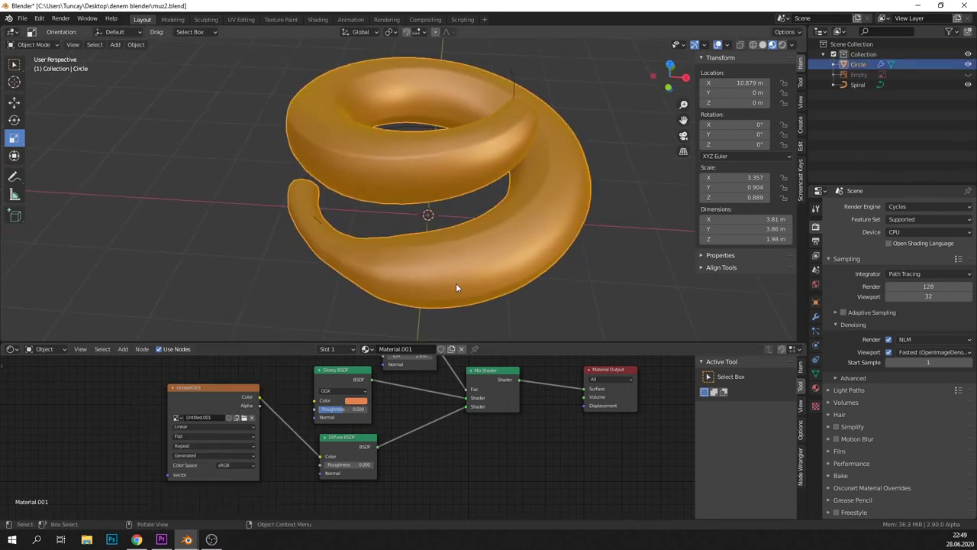
left_click(278, 19)
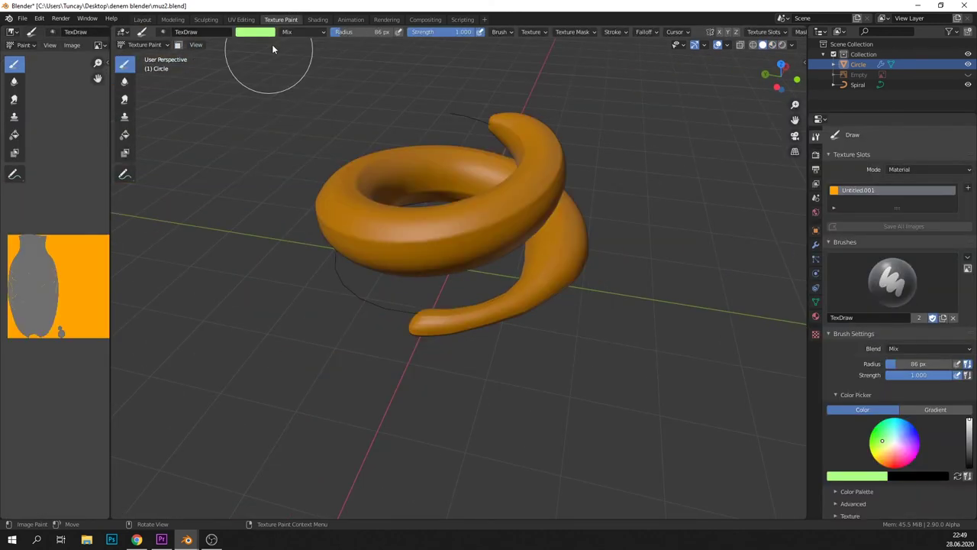
left_click(260, 33)
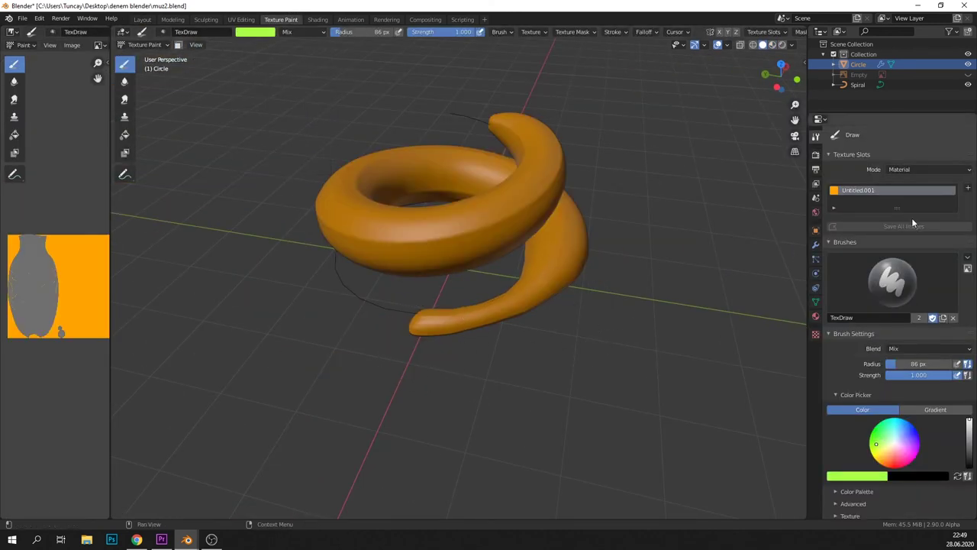
Set the brush's blend mode to Darken and paint the banana's lower end green, undoing the first trial stroke
left_click_drag(430, 317, 424, 330)
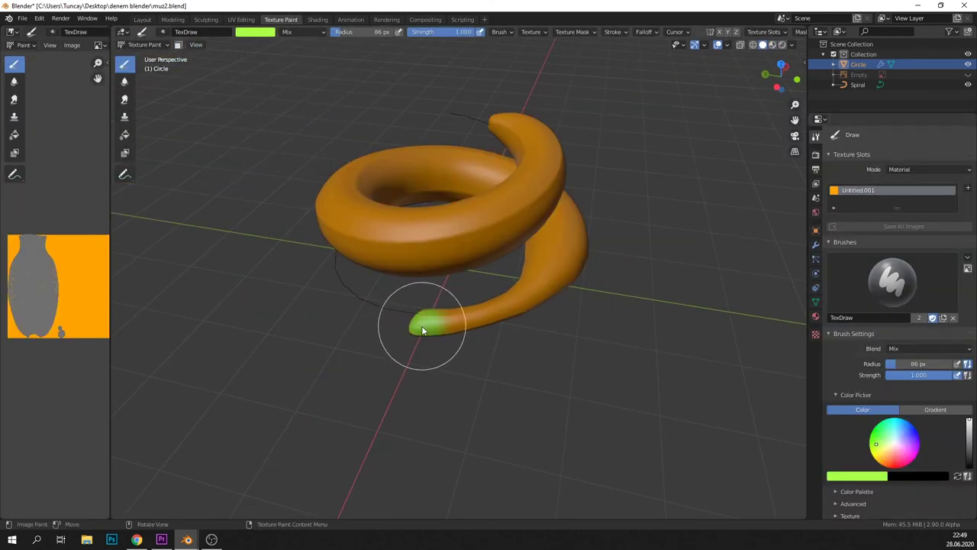
key("ctrl+z")
left_click(294, 32)
left_click(302, 48)
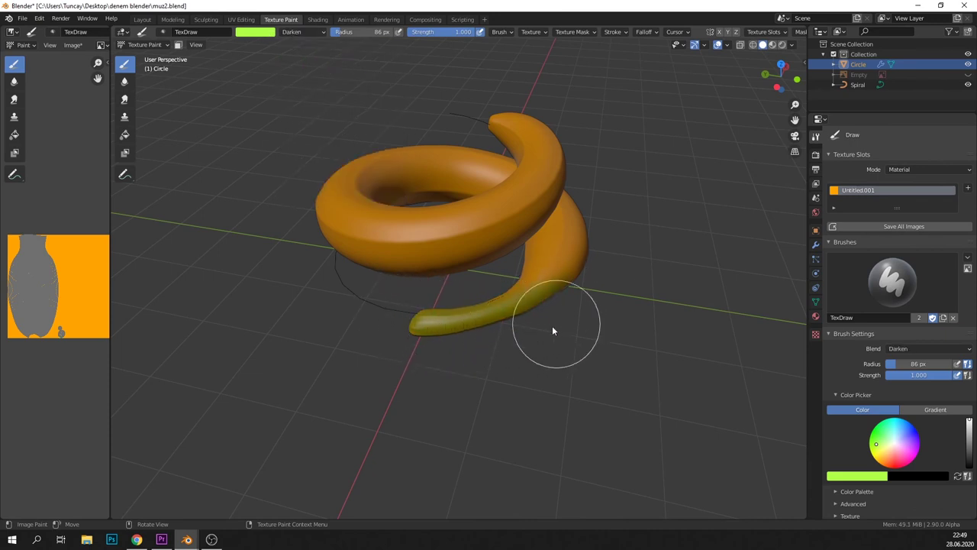
middle_click_drag(472, 374, 500, 352)
left_click_drag(795, 119, 623, 176)
middle_click_drag(628, 279, 641, 276)
Set the brush colour to dark brown and paint the tip of the banana's green end
left_click(264, 33)
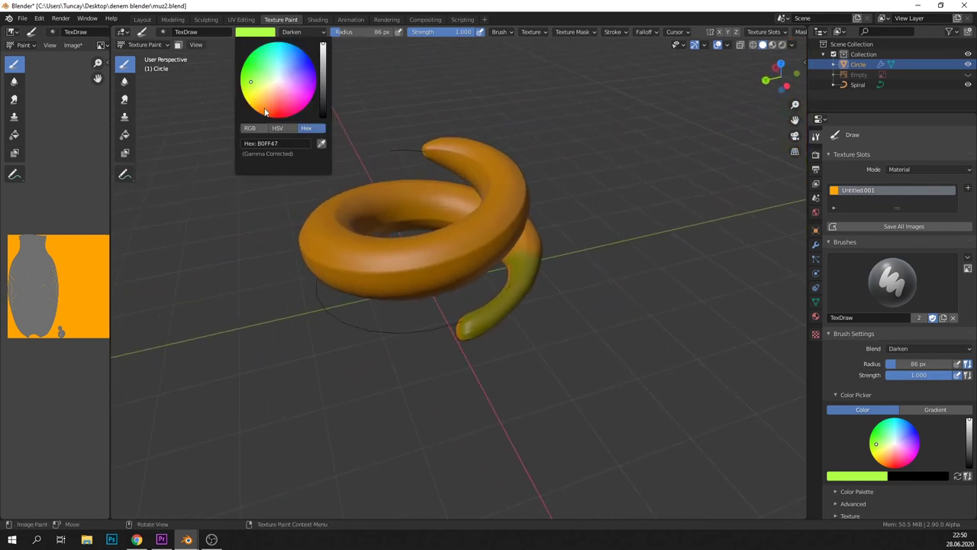
left_click(262, 113)
left_click(323, 82)
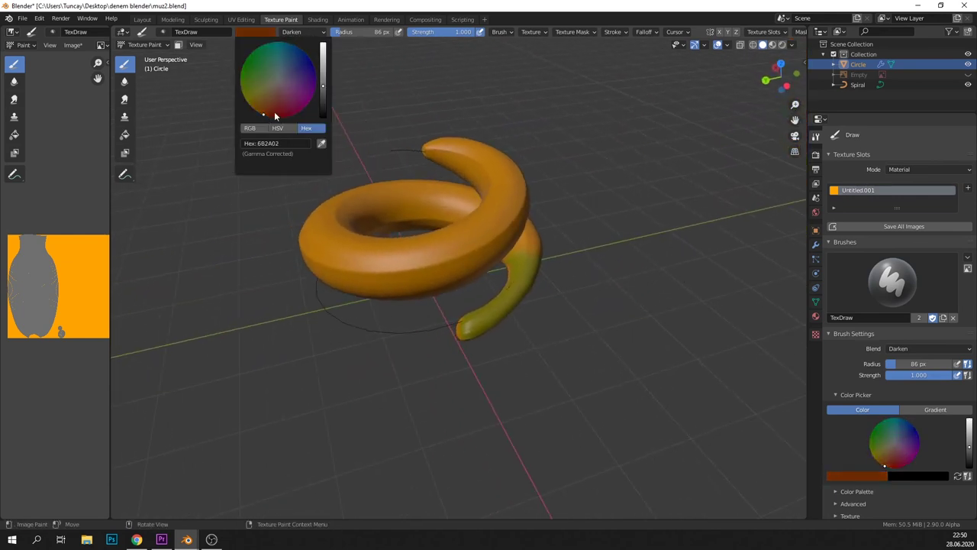
left_click_drag(469, 326, 458, 323)
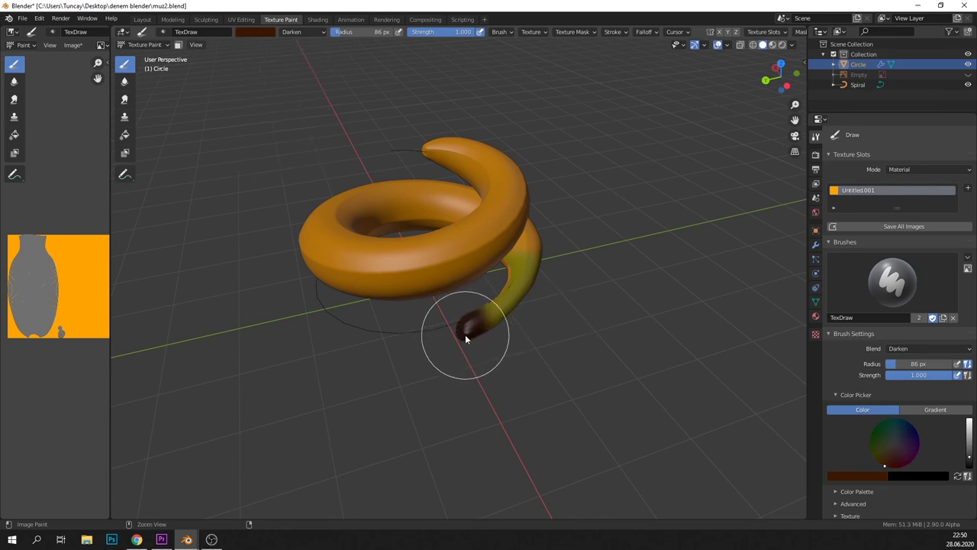
Blur the colour transitions on the banana's green end and brown tip with the Soften brush
middle_click_drag(456, 331, 527, 356)
left_click_drag(795, 120, 974, 96)
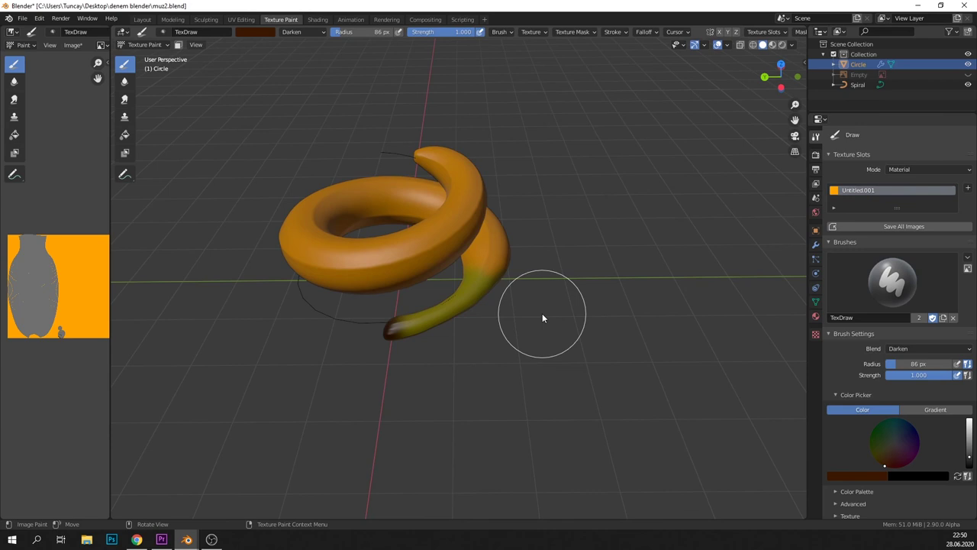
left_click(126, 85)
mouse_move(506, 297)
middle_mouse_down()
mouse_move(490, 305)
mouse_move(441, 276)
middle_mouse_up()
middle_click_drag(366, 245, 420, 168)
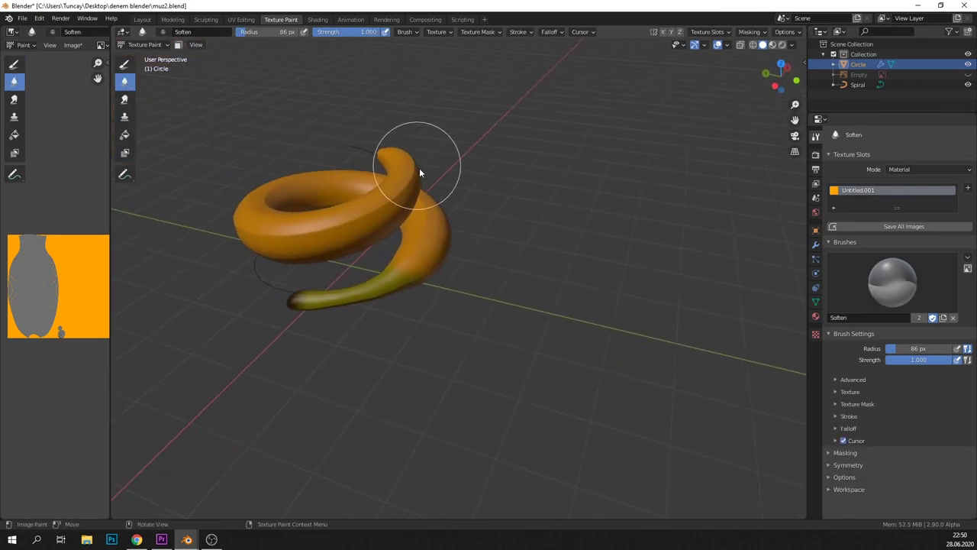
left_click_drag(382, 262, 295, 299)
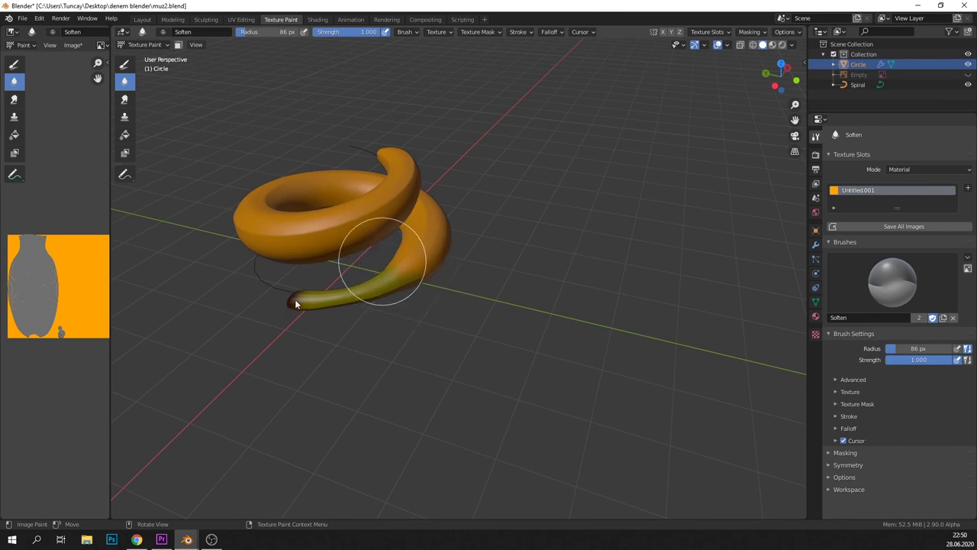
Blend the green paint into the orange area of the banana's lower coil with the Smear brush
scroll(291, 308, "up", 3)
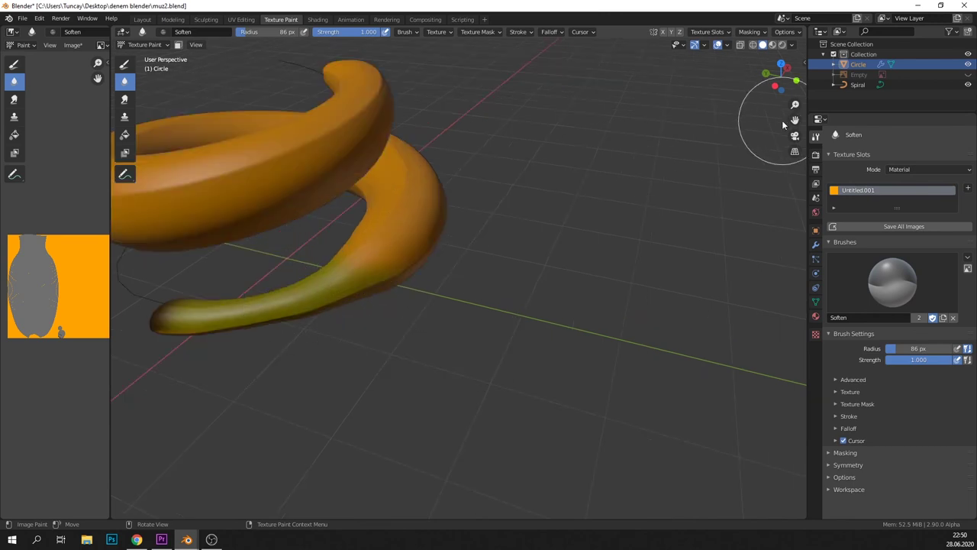
left_click_drag(794, 121, 933, 116)
left_click(124, 99)
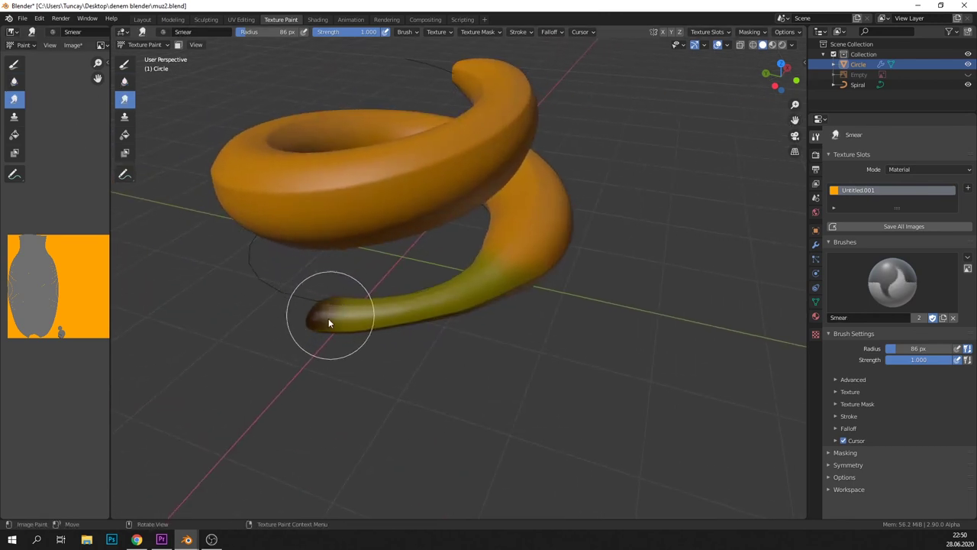
mouse_move(555, 260)
left_mouse_down()
mouse_move(511, 288)
mouse_move(480, 270)
left_mouse_up()
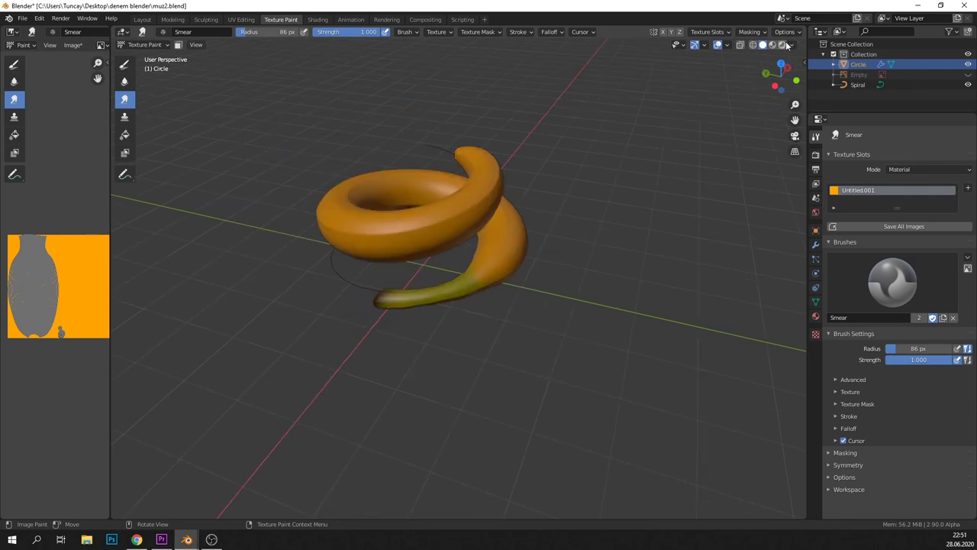
Switch the viewport to Rendered shading and examine the painted banana from several angles
left_click(781, 45)
middle_click_drag(375, 239, 567, 218)
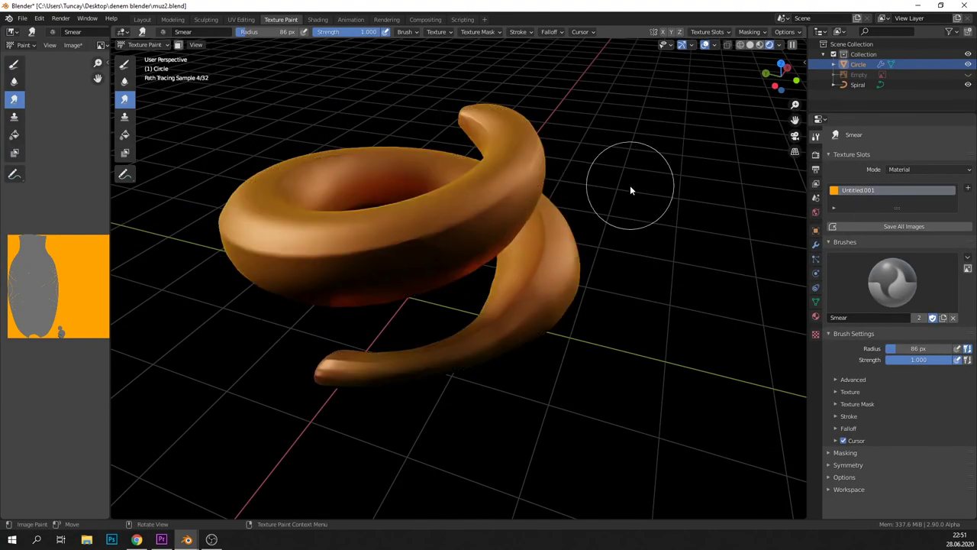
mouse_move(633, 190)
middle_mouse_down()
mouse_move(628, 206)
mouse_move(633, 192)
mouse_move(637, 199)
middle_mouse_up()
middle_click_drag(733, 132, 594, 260)
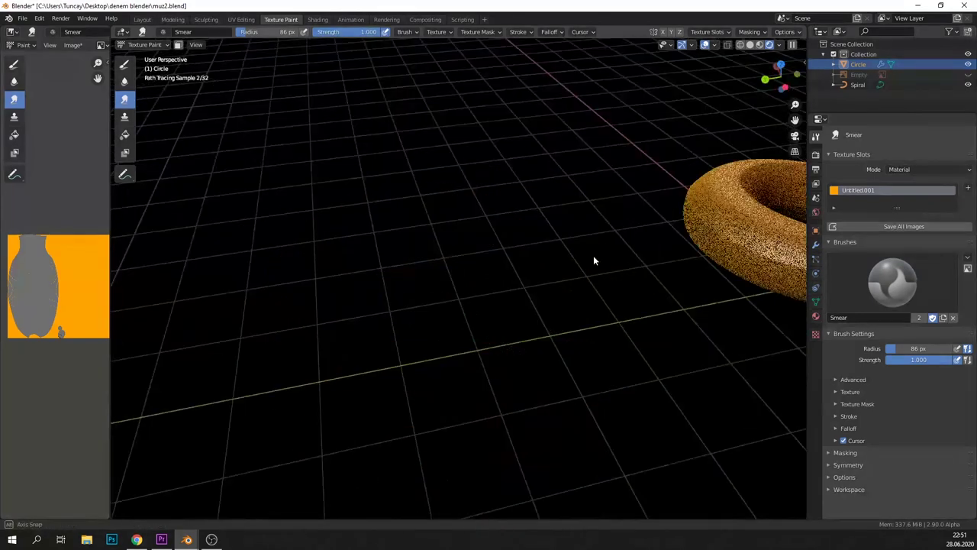
middle_click_drag(675, 265, 716, 267)
Examine the banana from the opposite side in Material Preview shading and return the viewport to Rendered shading
left_click(760, 45)
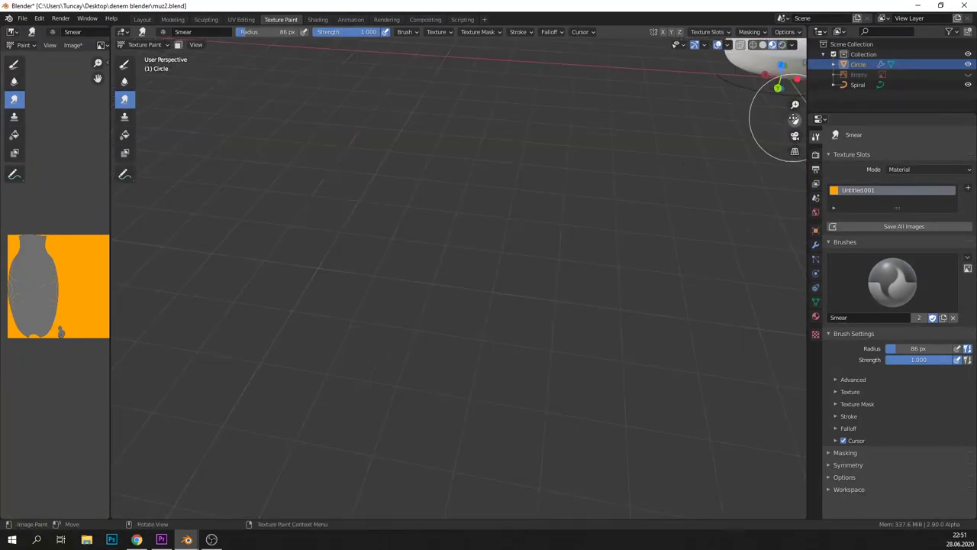
left_click_drag(794, 120, 437, 343)
scroll(478, 270, "up", 5)
middle_click_drag(478, 269, 632, 293)
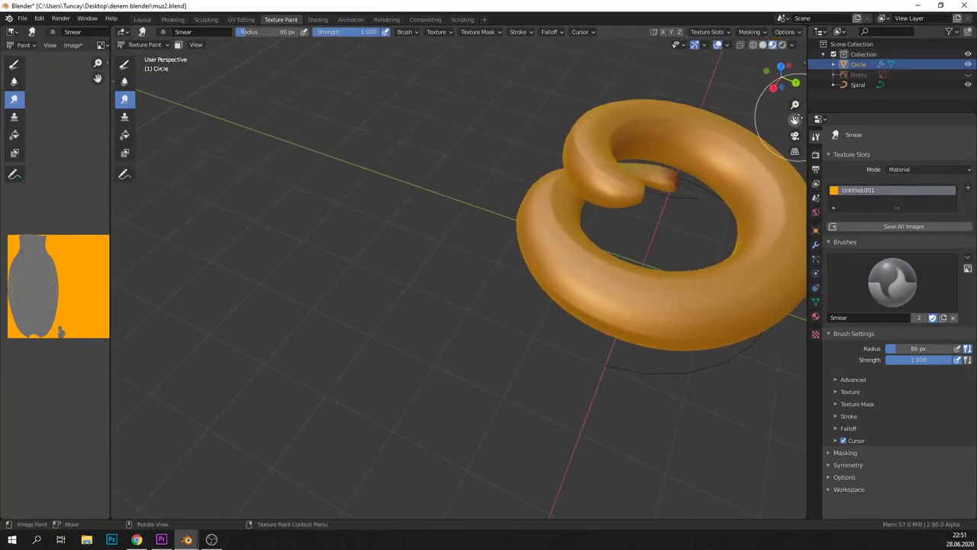
left_click_drag(795, 120, 592, 166)
mouse_move(720, 211)
middle_mouse_down()
mouse_move(700, 188)
mouse_move(711, 192)
middle_mouse_up()
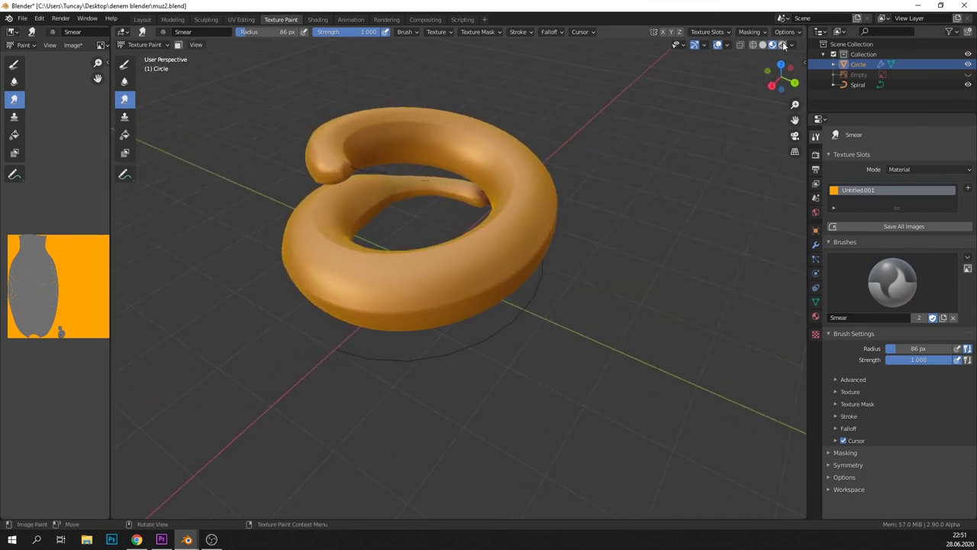
scroll(795, 120, "up", 2)
mouse_move(795, 121)
left_mouse_down()
mouse_move(841, 217)
mouse_move(835, 191)
left_mouse_up()
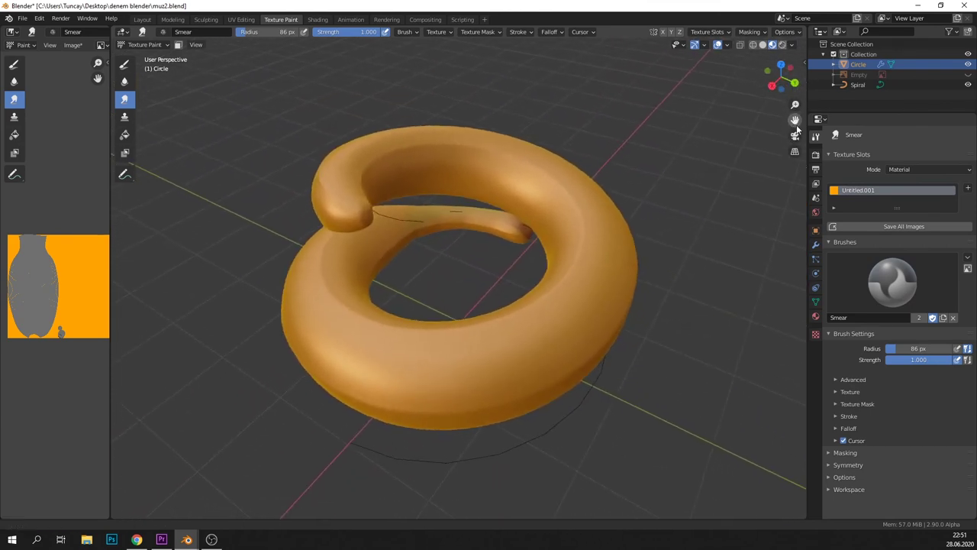
left_click(782, 45)
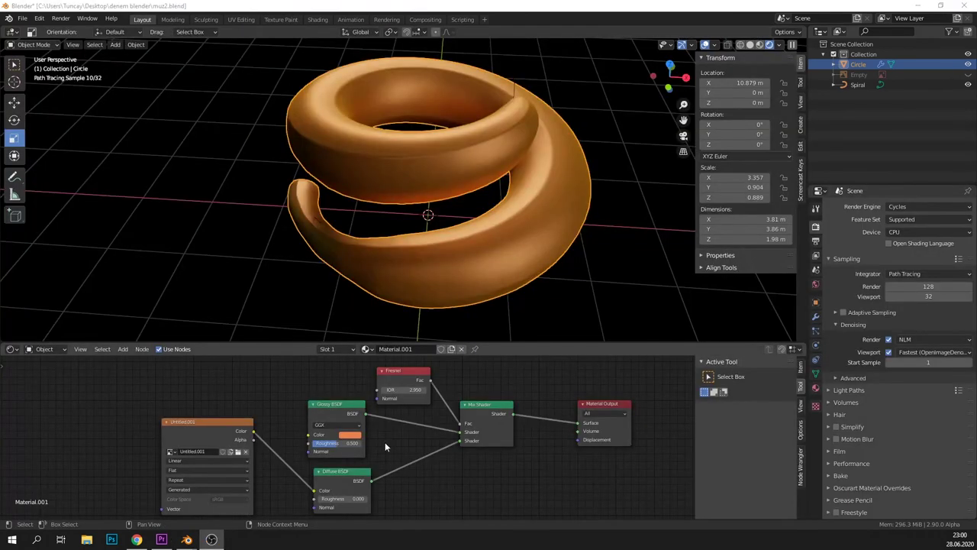
Set the Fresnel node's IOR to 5.000
left_click(391, 390)
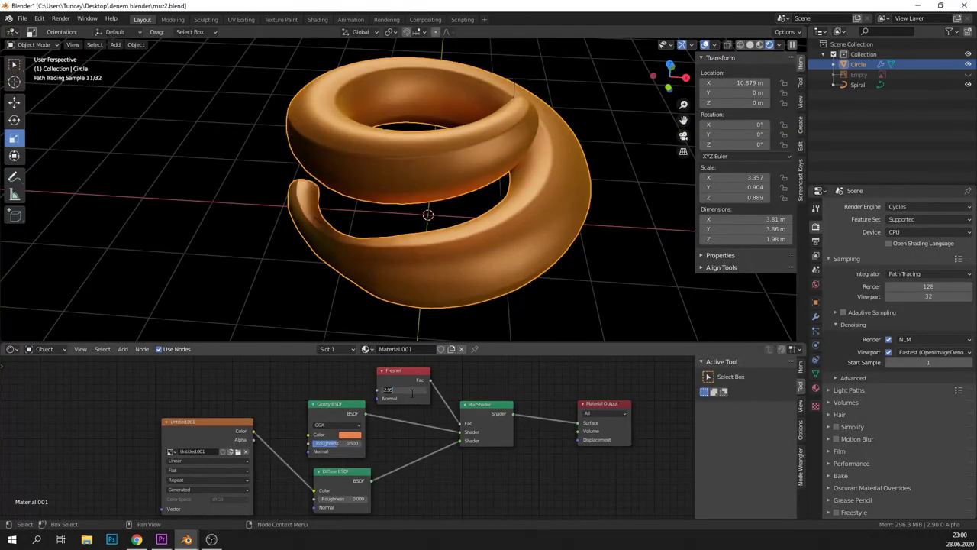
type("5")
key("Return")
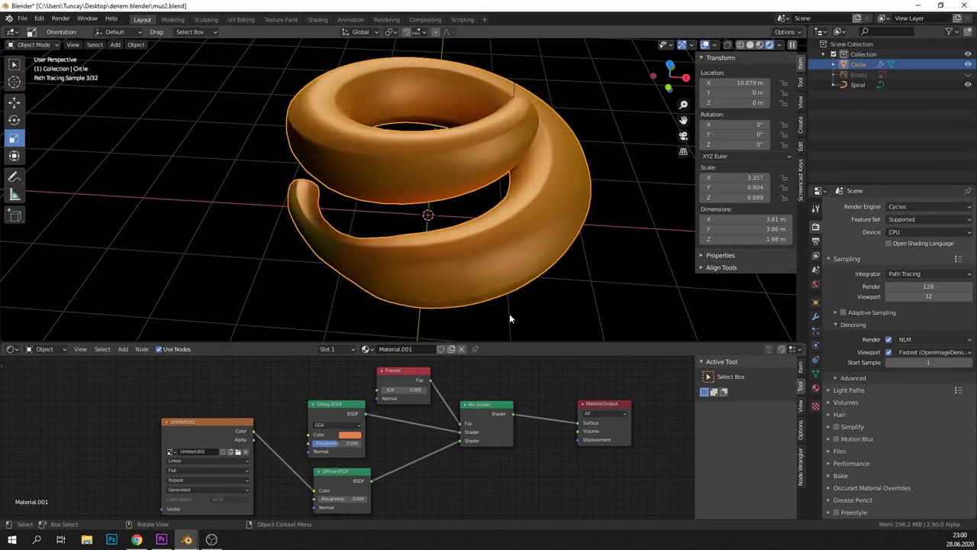